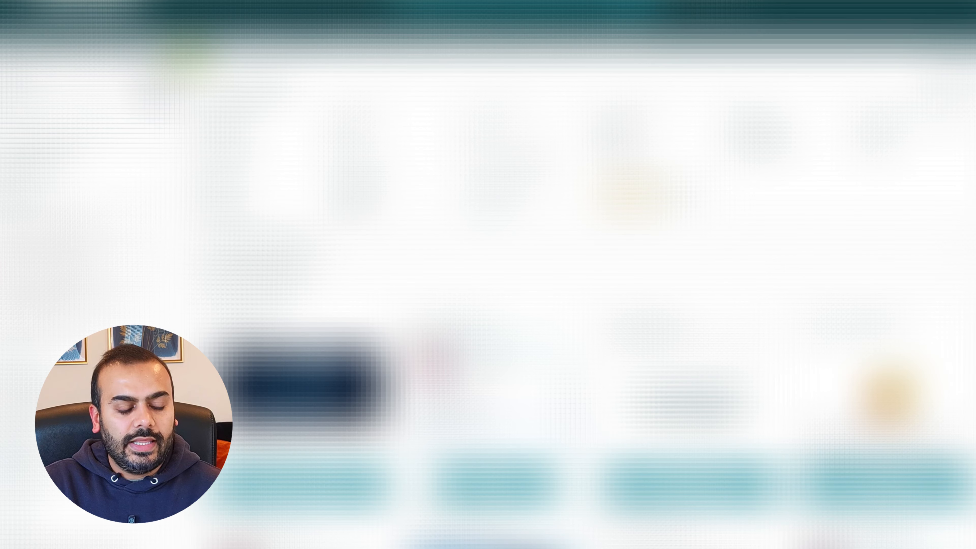
Start adding a product and search the Amazon catalogue for "water bottle"
click(11, 20)
mouse_move(140, 63)
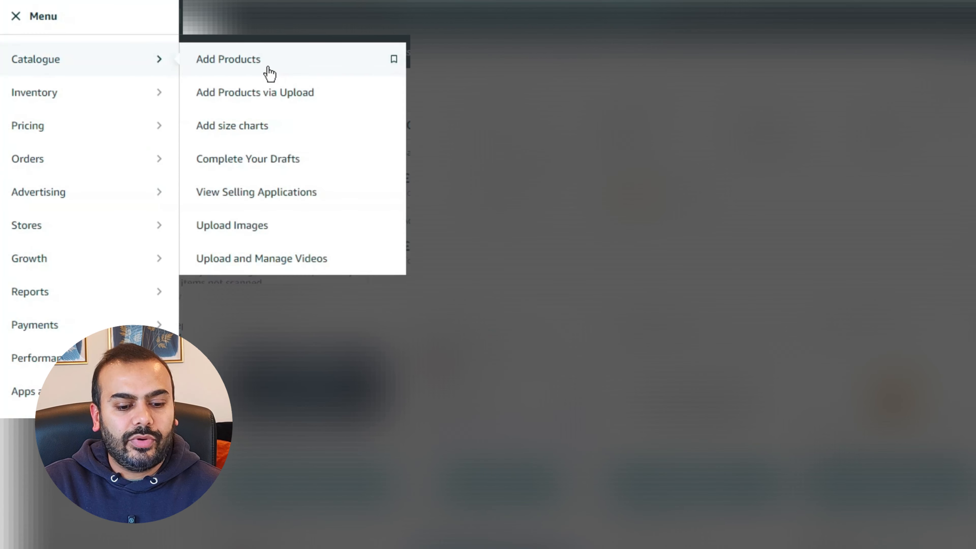
click(253, 71)
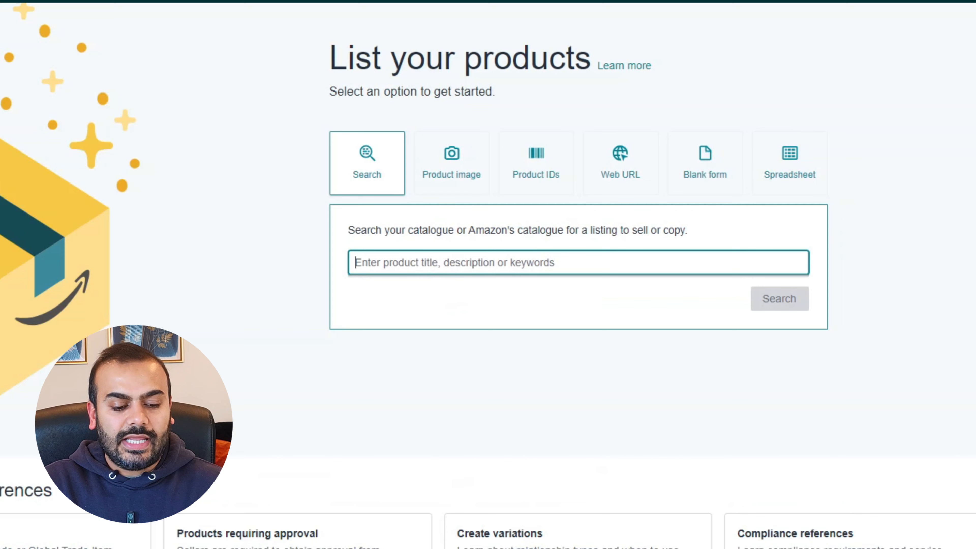
text(water bottle)
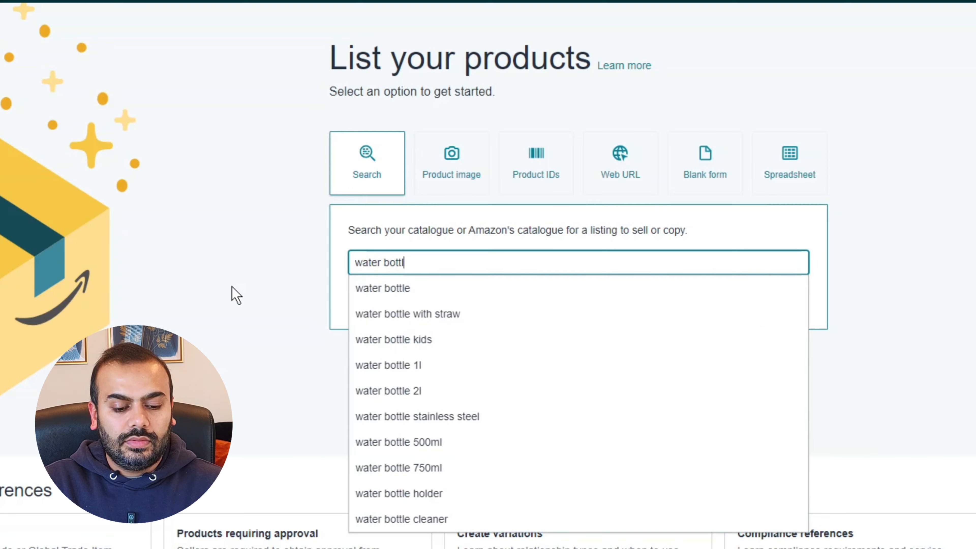
key(Return)
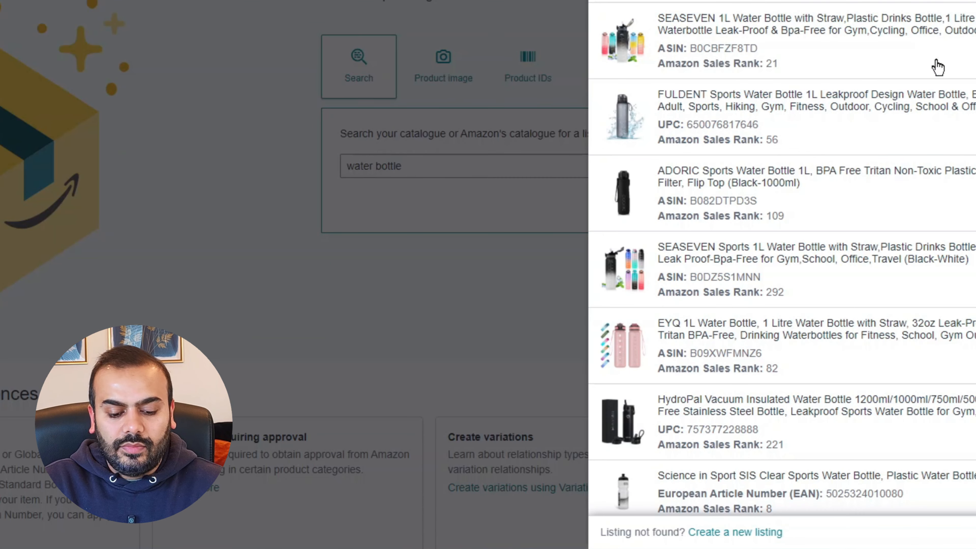
Look through the matching catalogue products and start a new listing instead of using an existing one
scroll(775, 174, down, 15)
scroll(722, 346, down, 2)
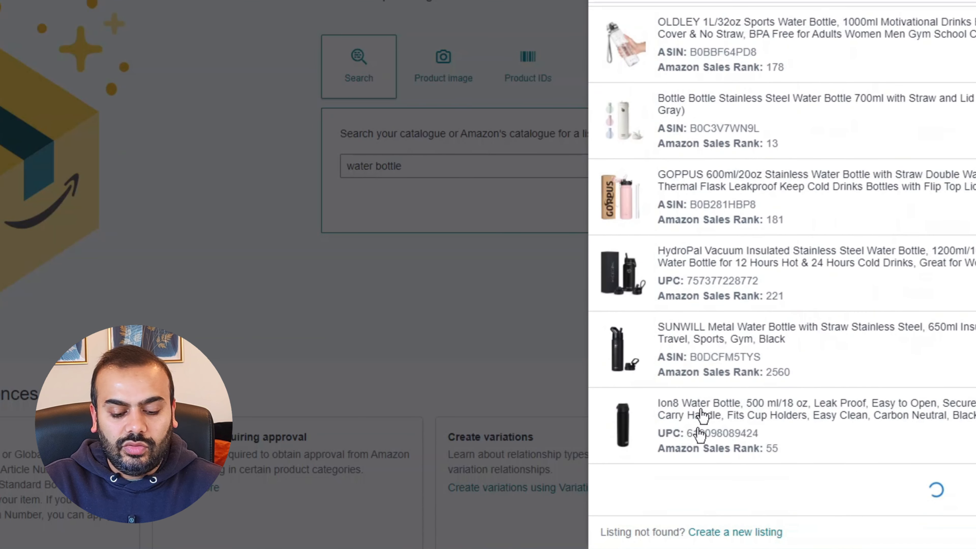
click(722, 531)
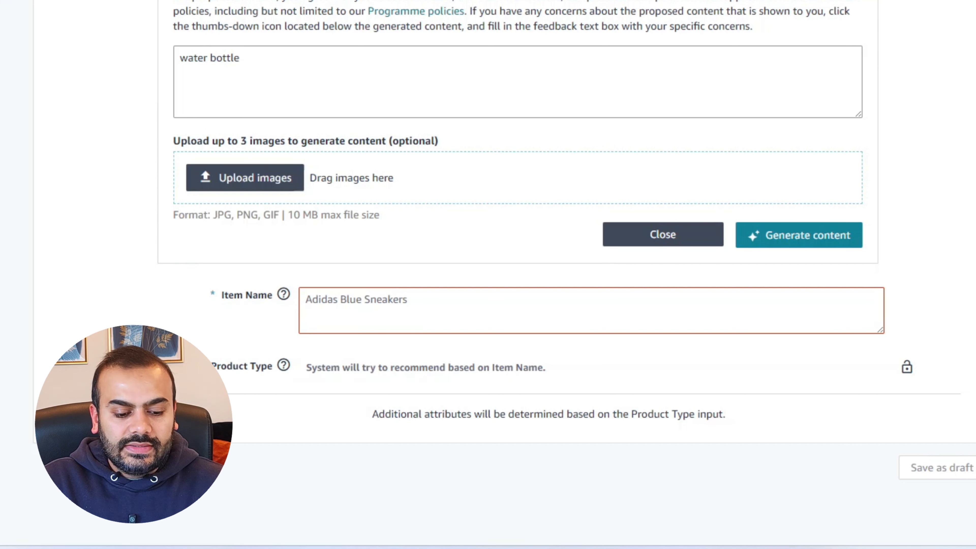
Set the listing's item name to "water bottle"
click(307, 301)
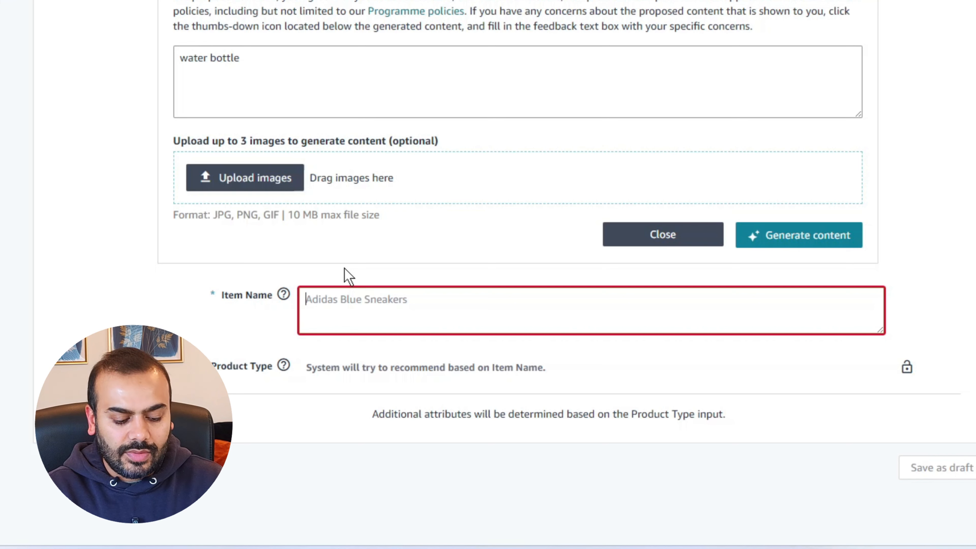
text(water)
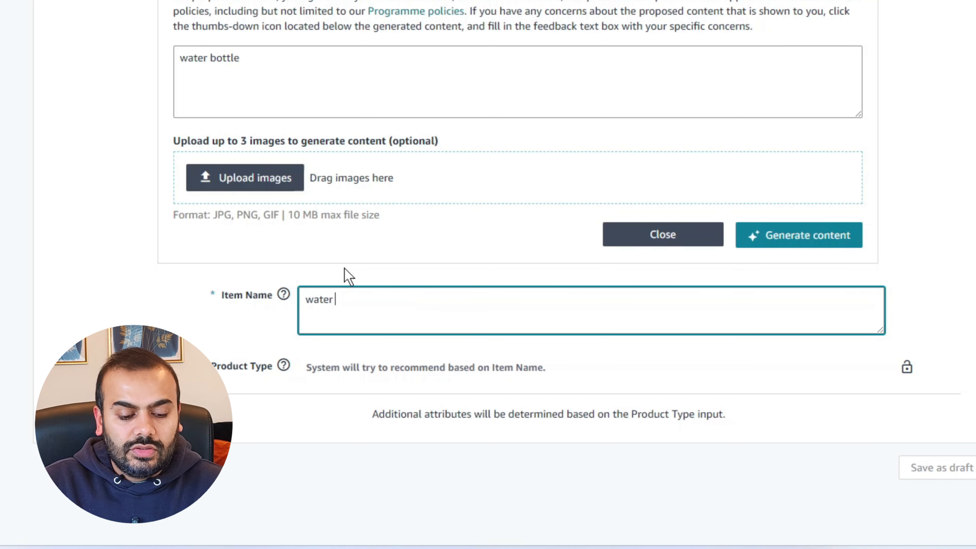
text( bottle)
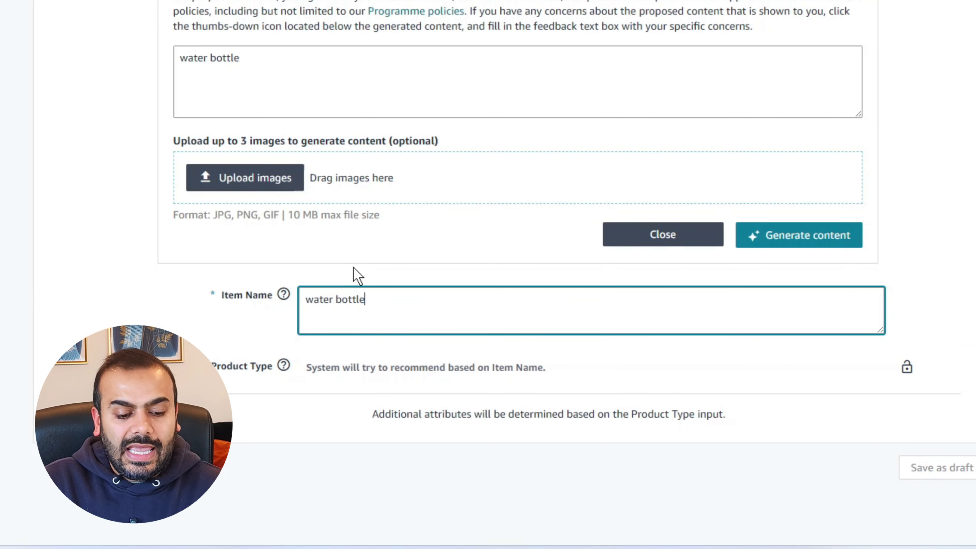
Choose to select another product type instead of the suggested Bottle and search the product types for "water bottle"
scroll(207, 181, down, 4)
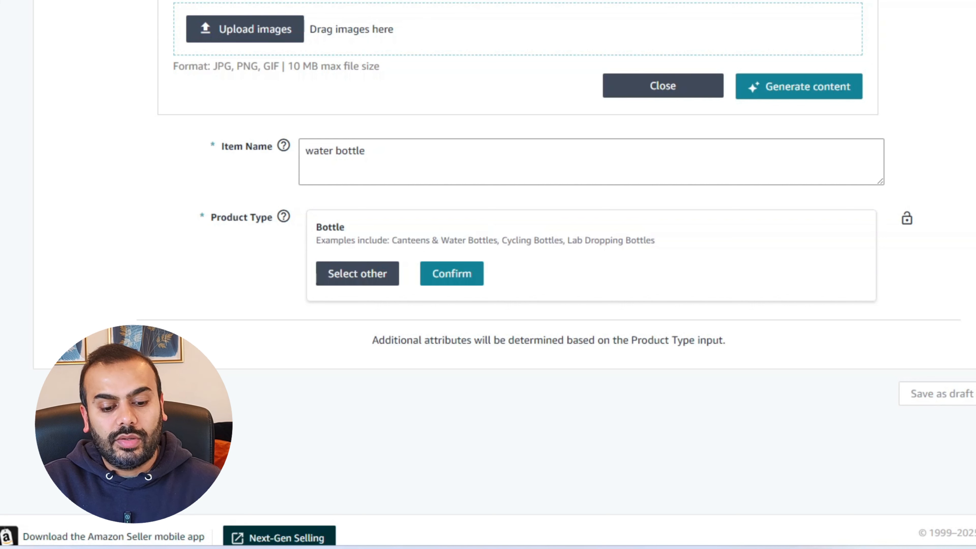
drag(330, 240, 534, 240)
click(533, 241)
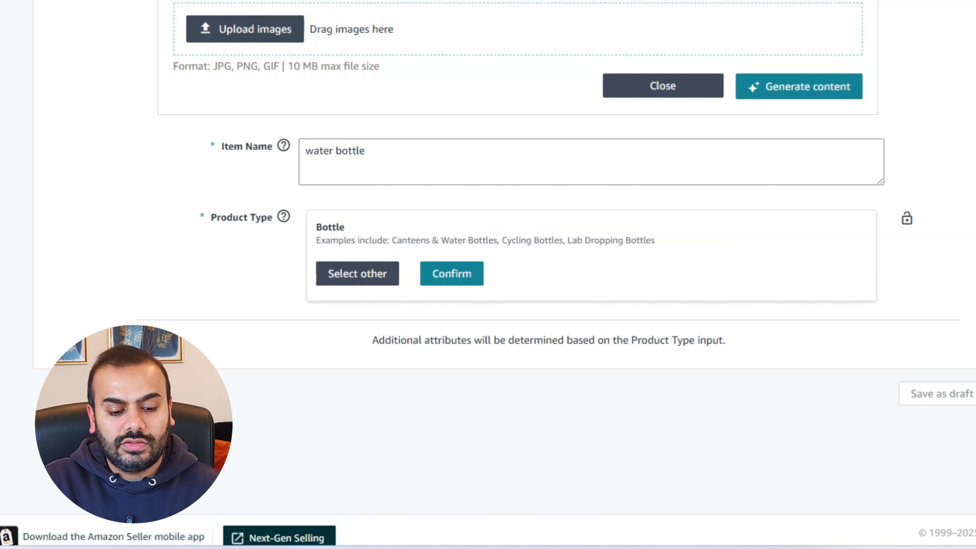
mouse_move(284, 145)
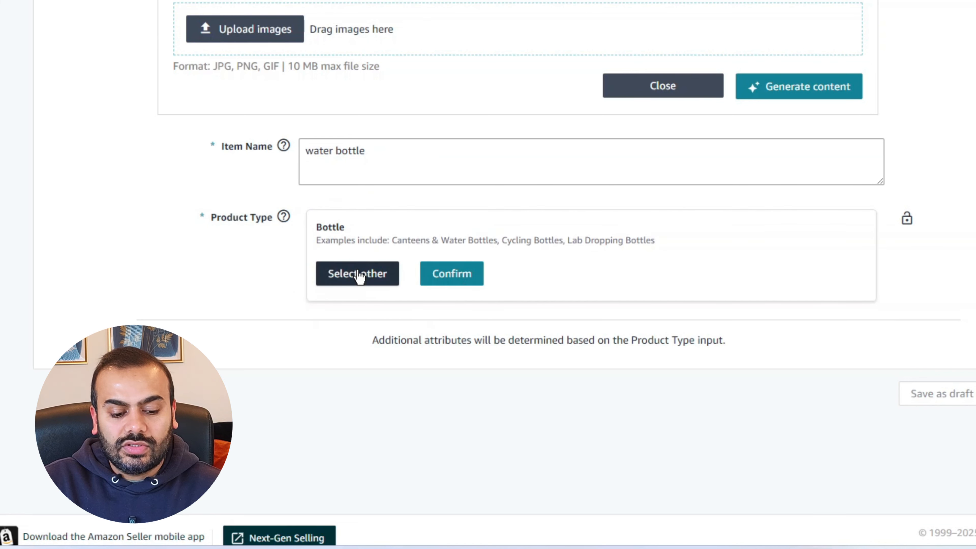
click(348, 280)
text(wate)
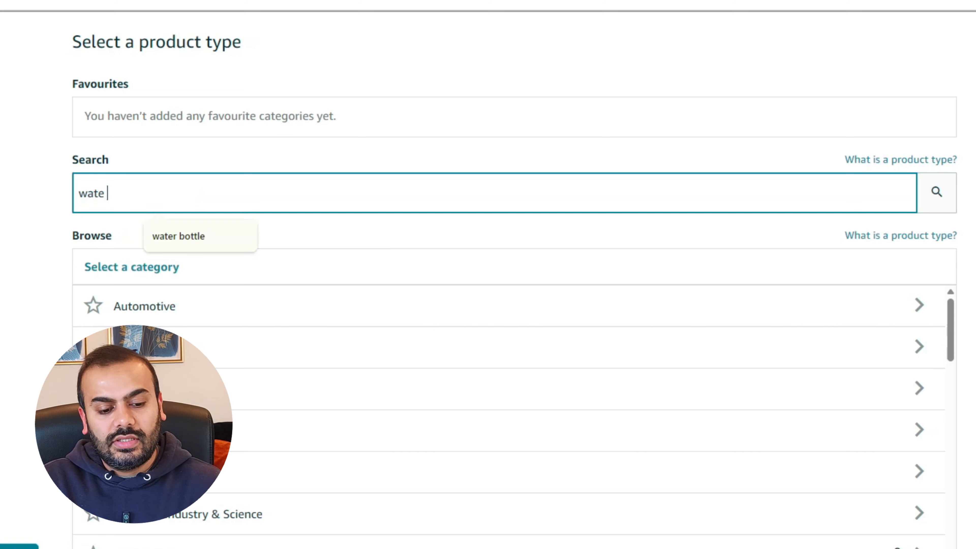
text(r bottle)
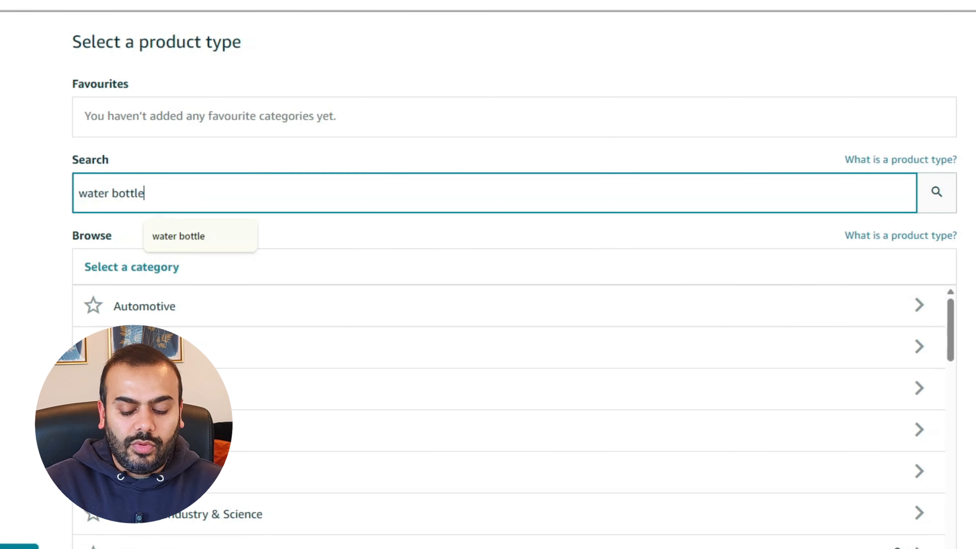
key(Return)
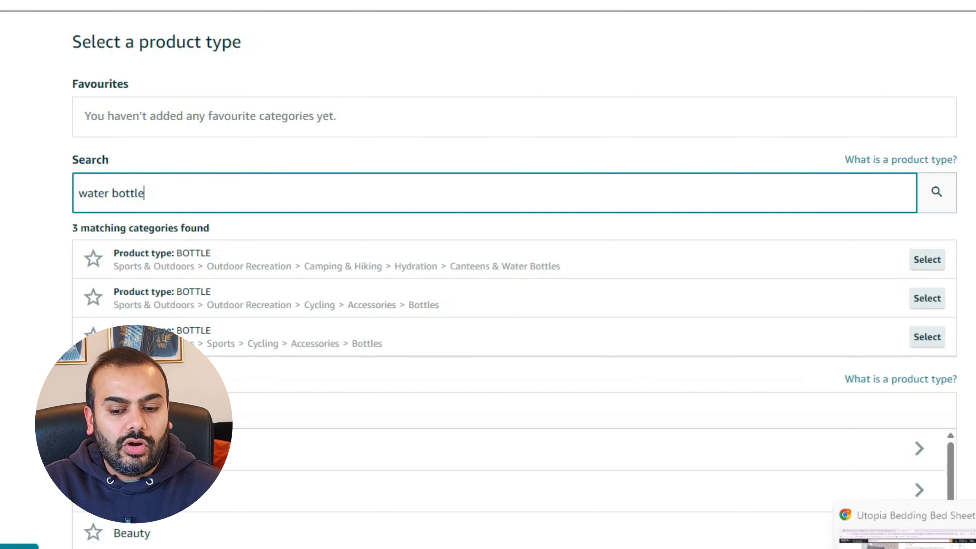
Switch to a similar water bottle's Amazon product page and check its Best Sellers Rank category in the product information
click(938, 539)
scroll(488, 269, down, 15)
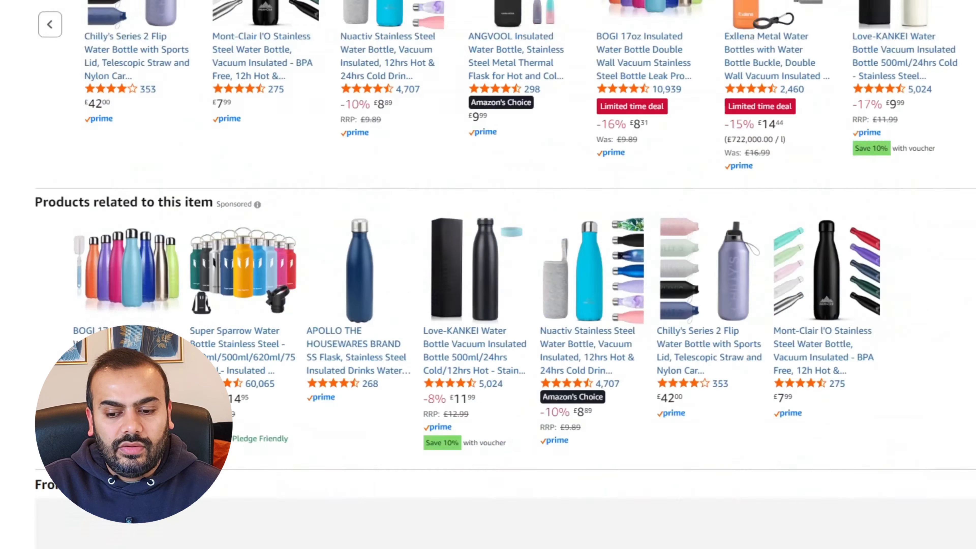
scroll(229, 114, up, 8)
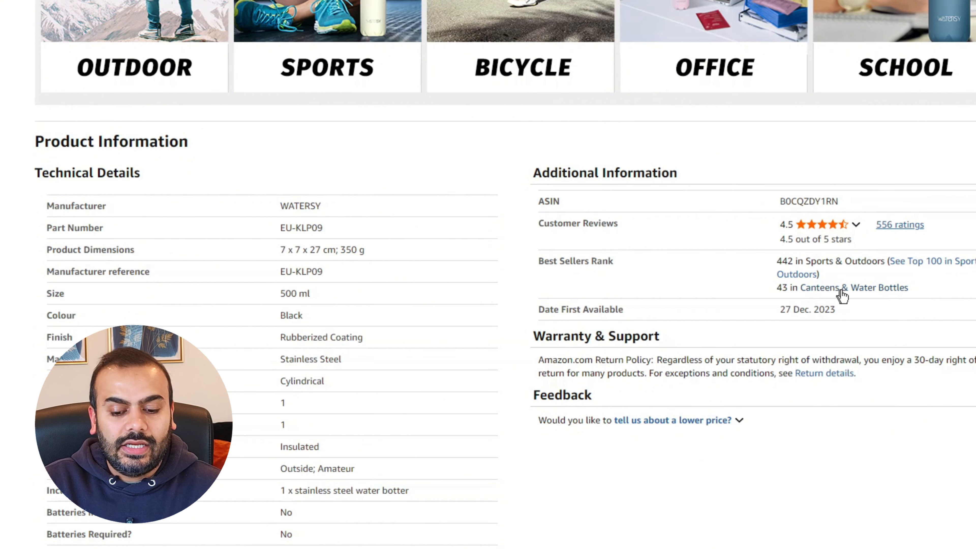
click(814, 291)
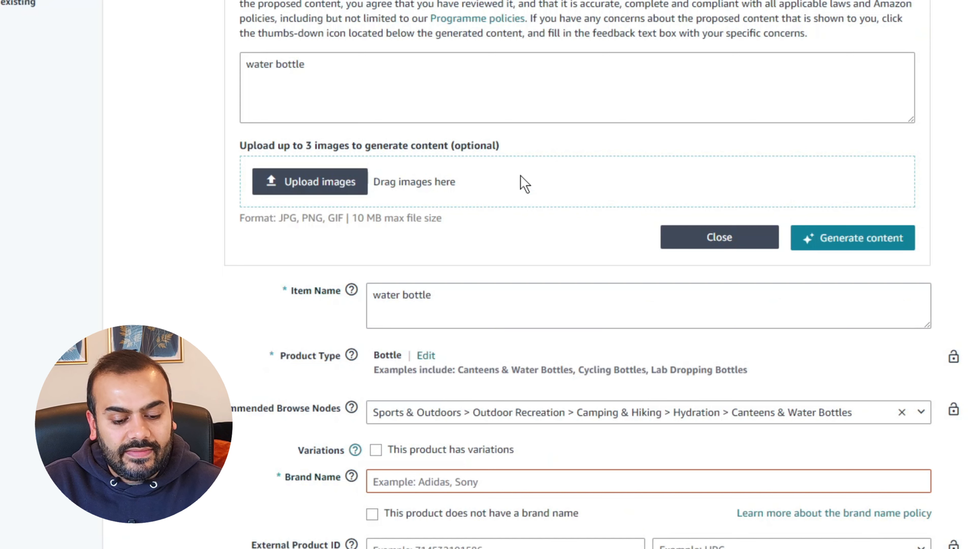
Mark the water bottle as having variations and select Colour as the only attribute that differs between variants
scroll(254, 234, down, 2)
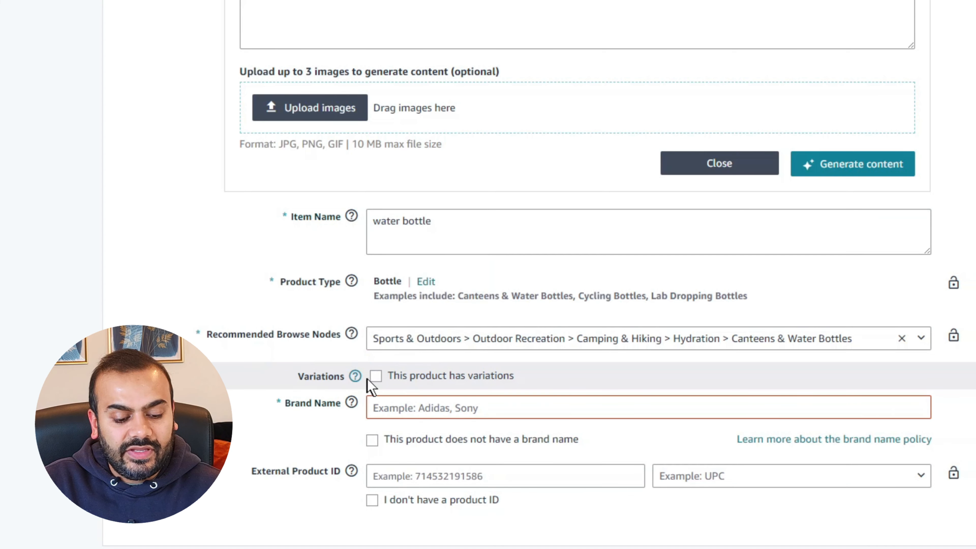
click(374, 377)
scroll(384, 346, down, 4)
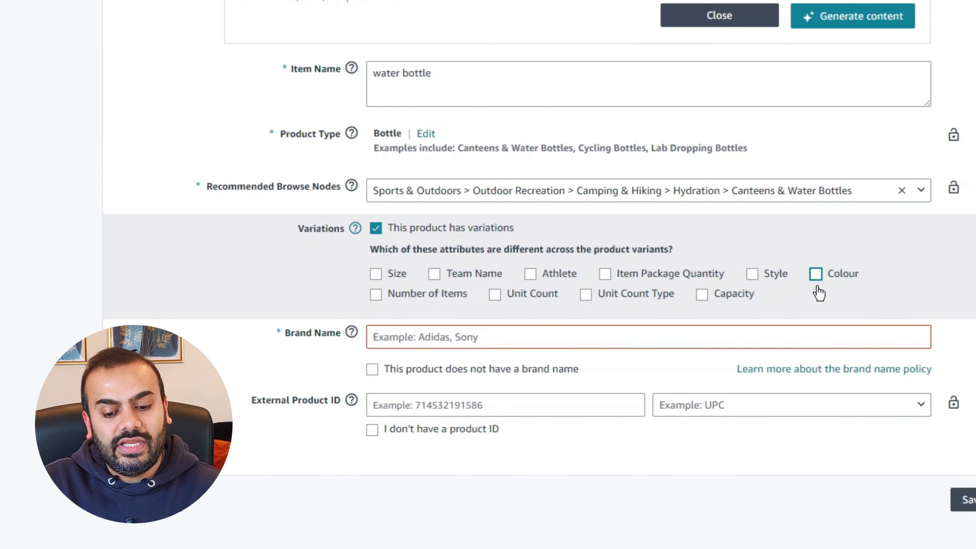
click(815, 275)
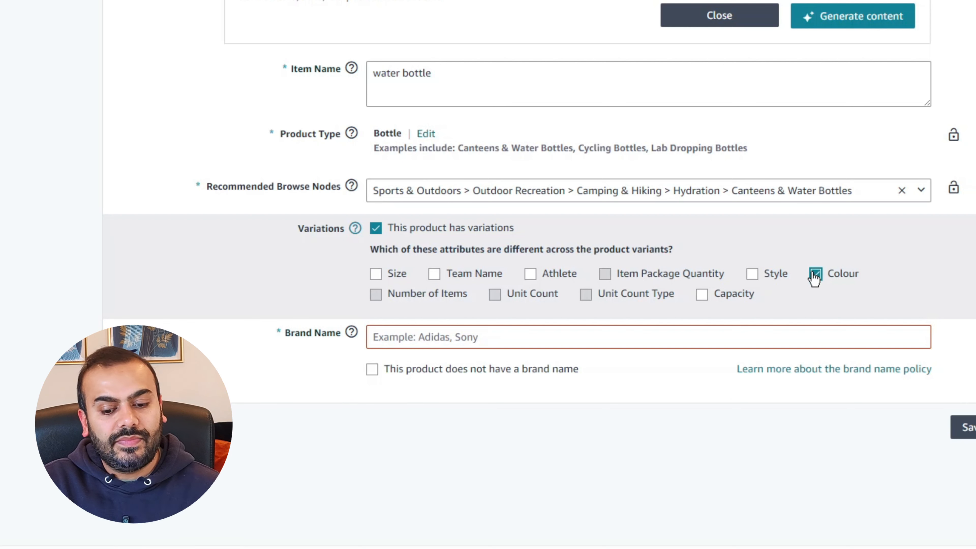
click(815, 274)
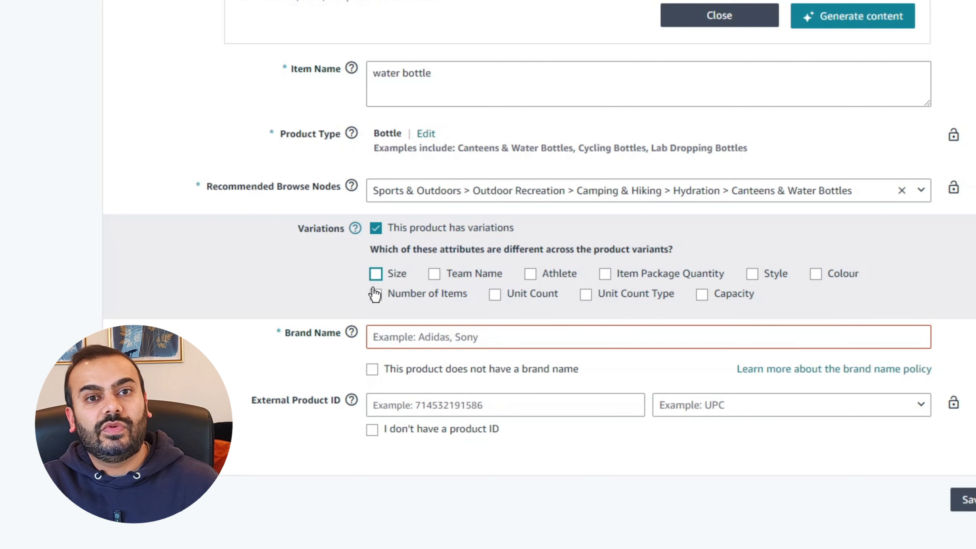
click(376, 275)
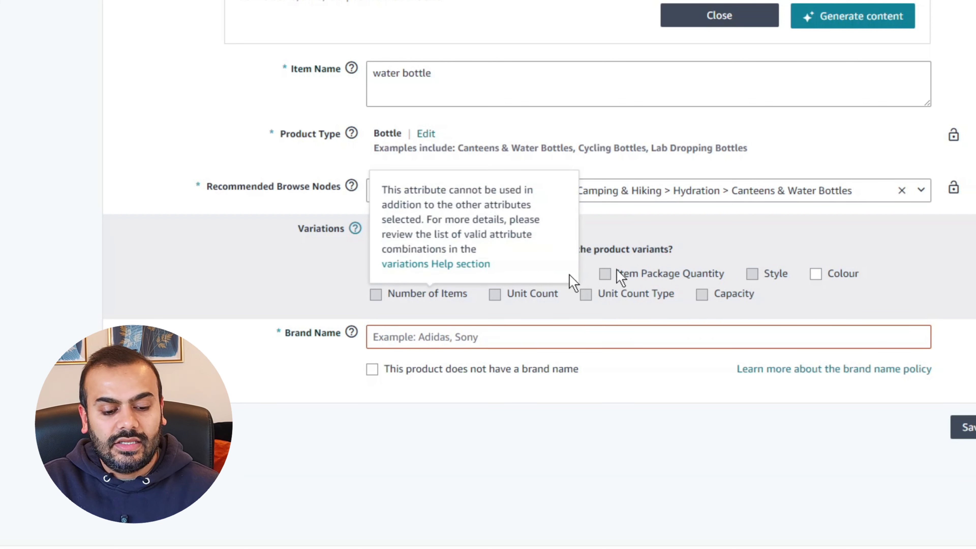
click(816, 287)
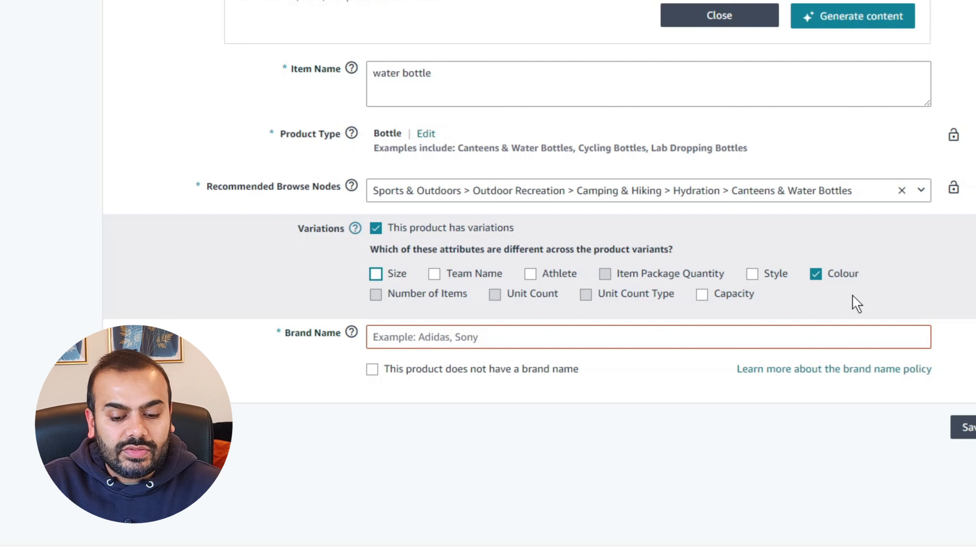
click(816, 274)
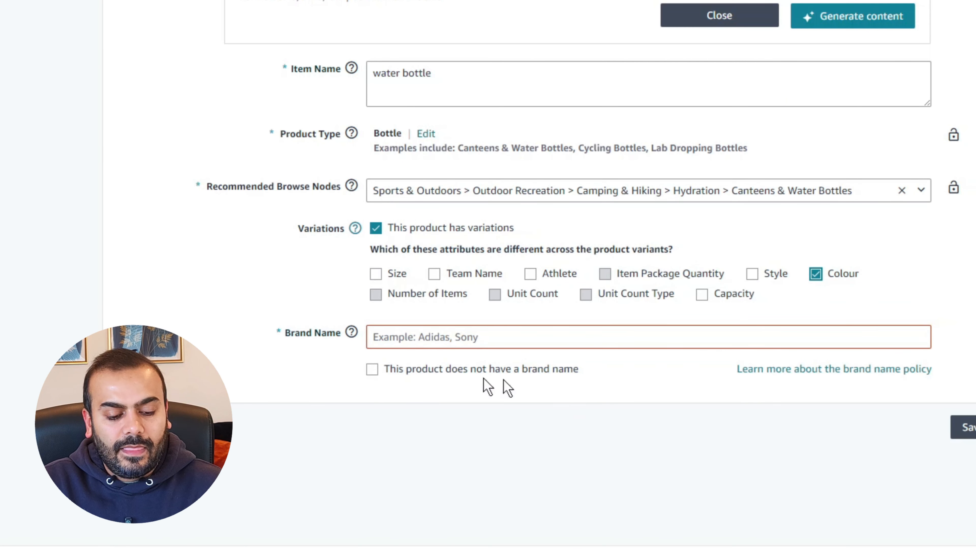
Mark the product as not having a brand name
click(471, 338)
click(430, 361)
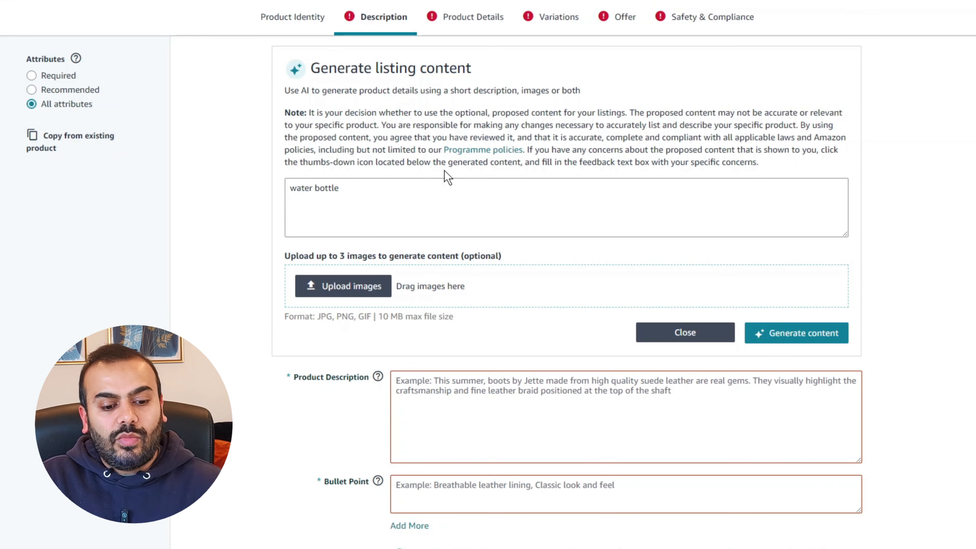
Review the product description, bullet point and image fields in the listing's Description section
scroll(410, 127, down, 2)
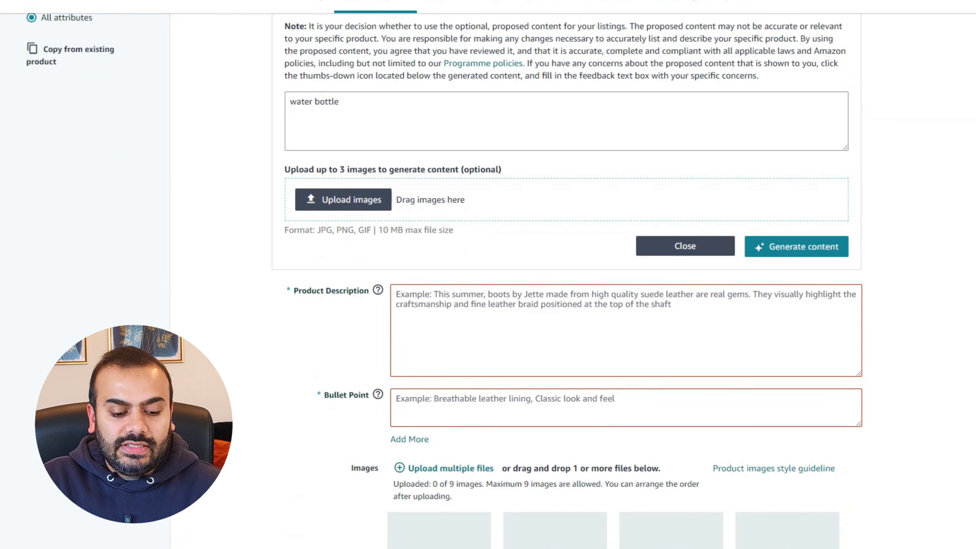
scroll(444, 252, down, 2)
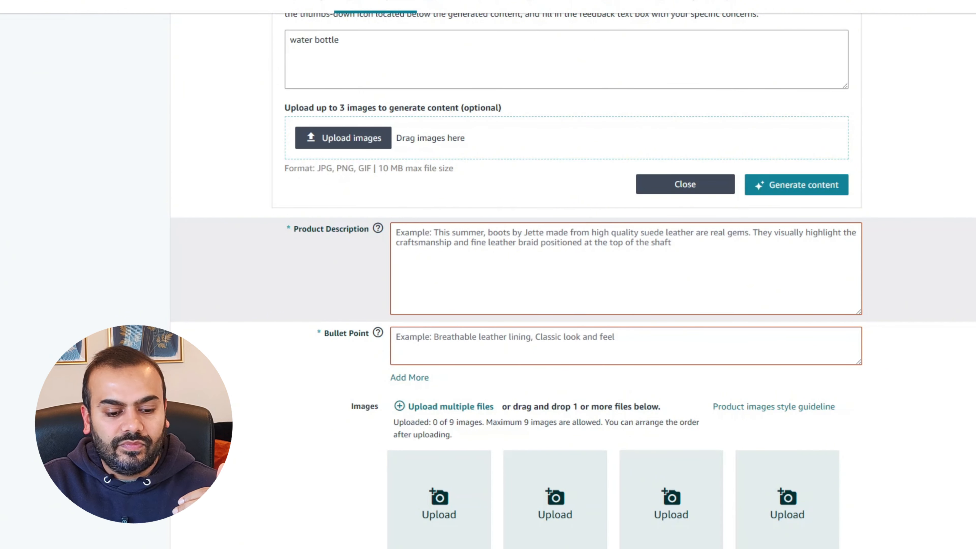
click(438, 243)
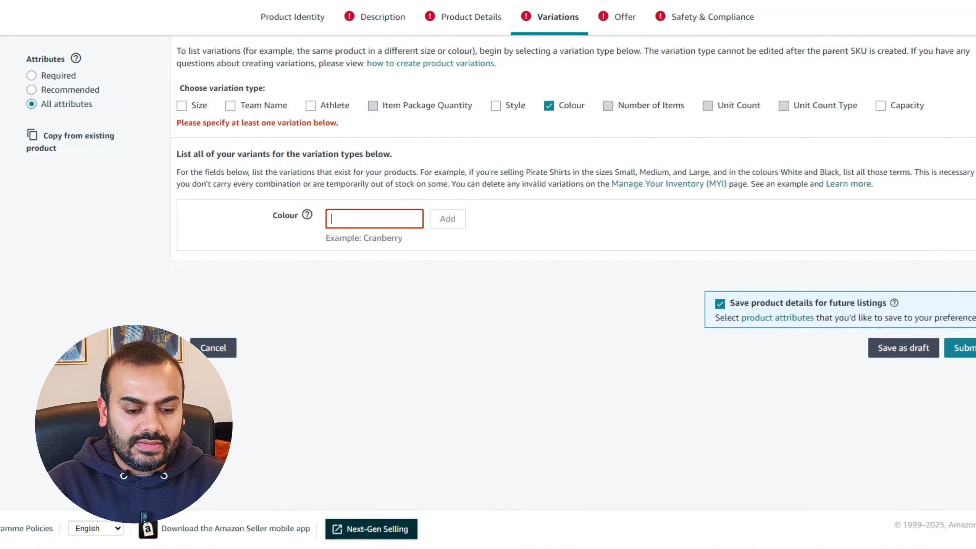
Add PINK and BLUE as the listing's colour variants
click(332, 220)
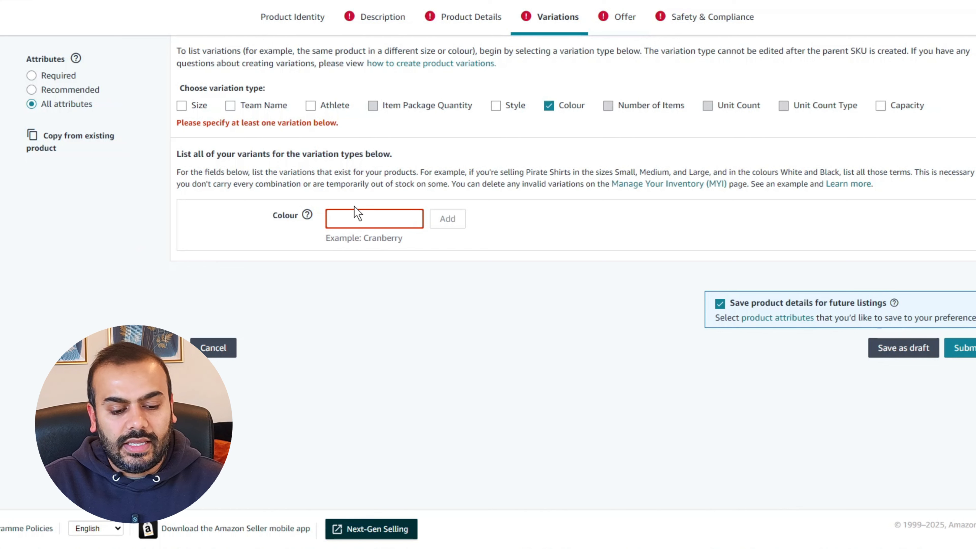
text(Pl)
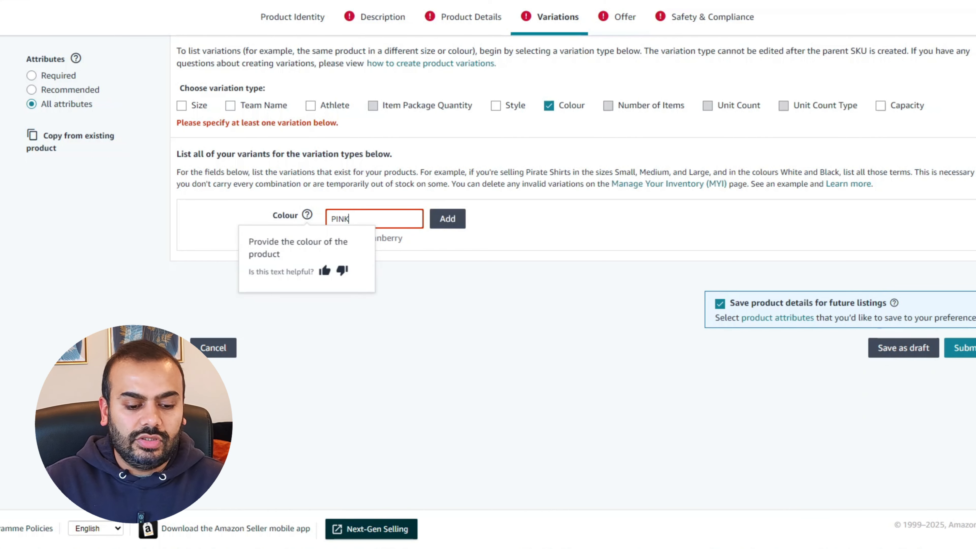
click(458, 222)
click(381, 212)
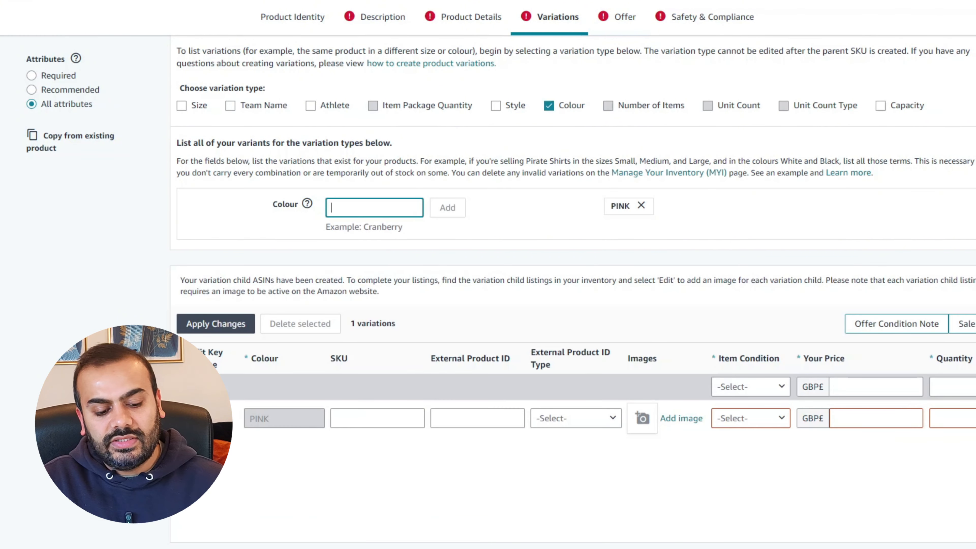
text(BLUE)
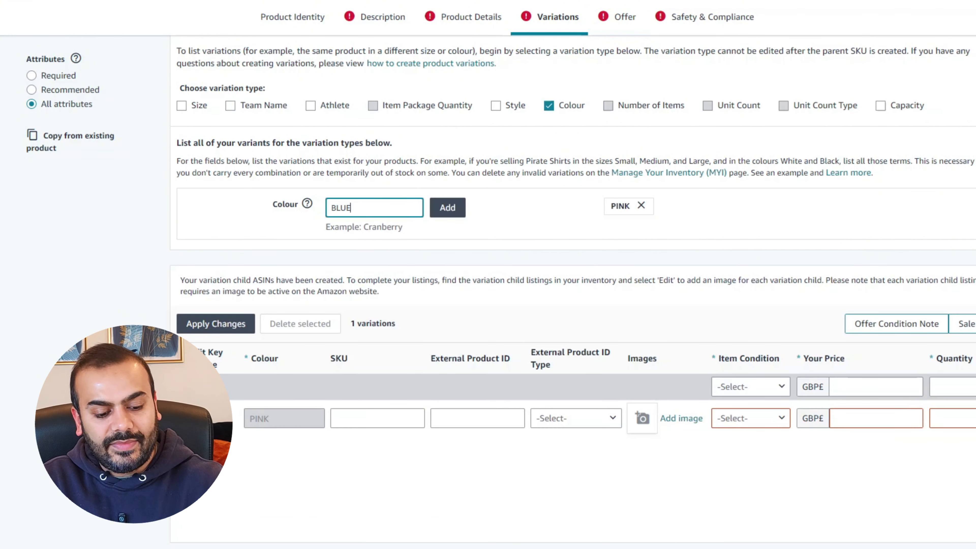
click(447, 207)
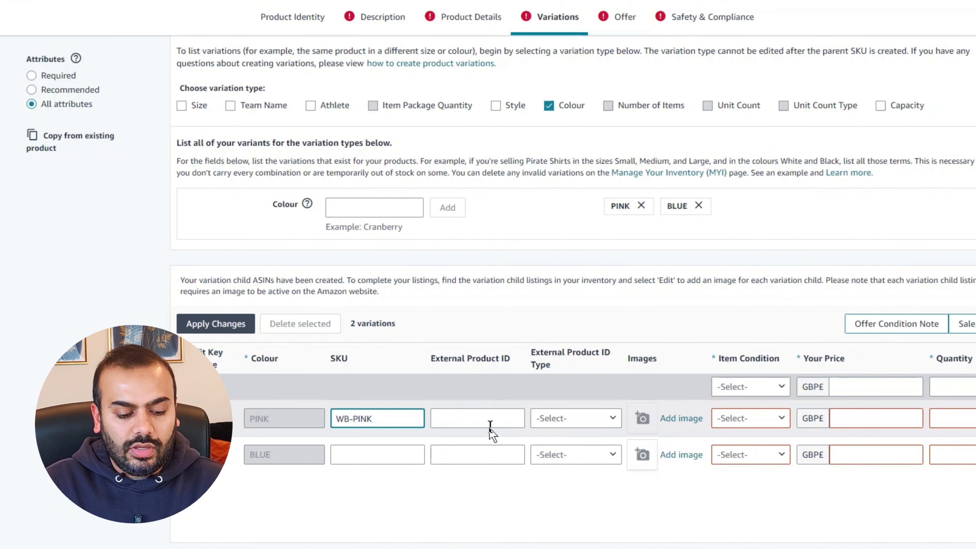
Set the SKU of the blue variation to WB-BLUE
click(374, 454)
text(WB-BLUE)
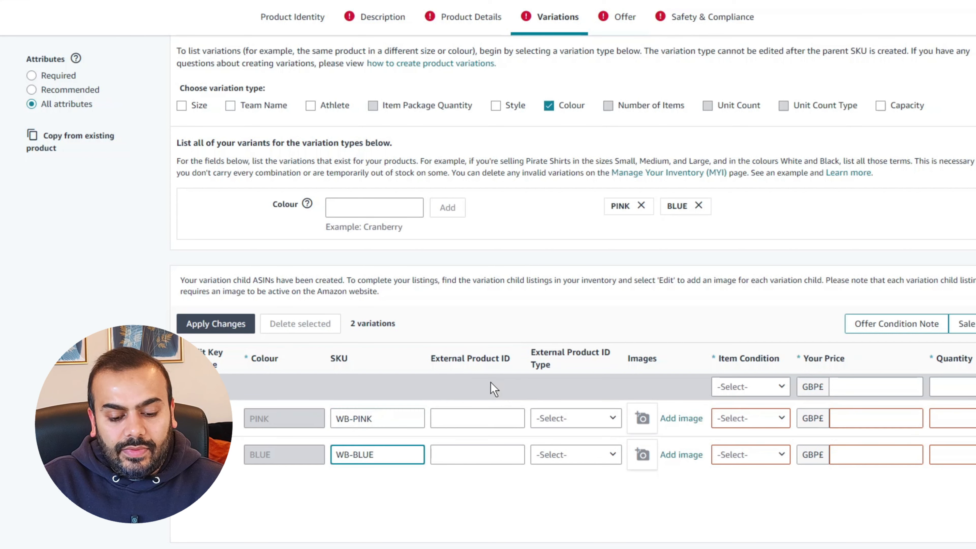
Set the external product ID type to UPC/EAN/GTIN and the item condition to New for both colour variations
click(610, 426)
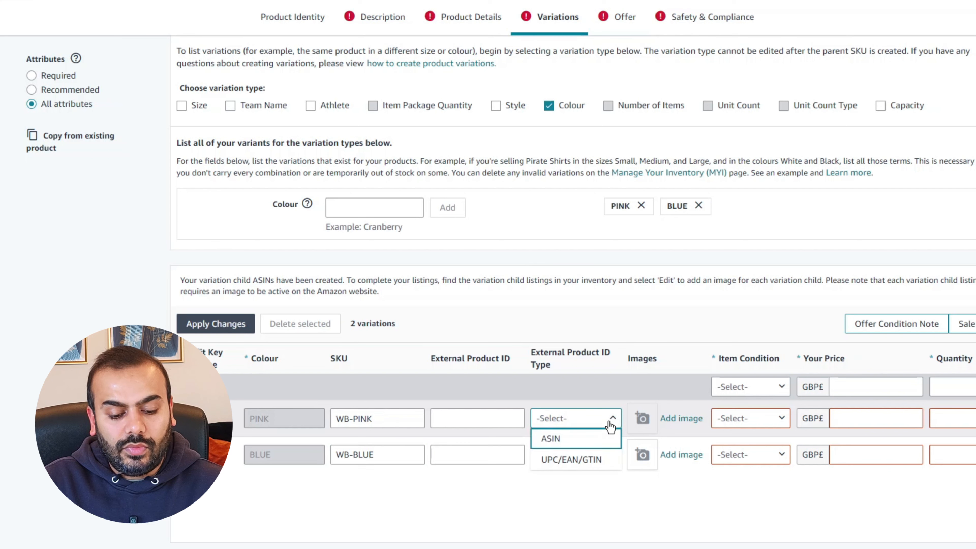
click(588, 459)
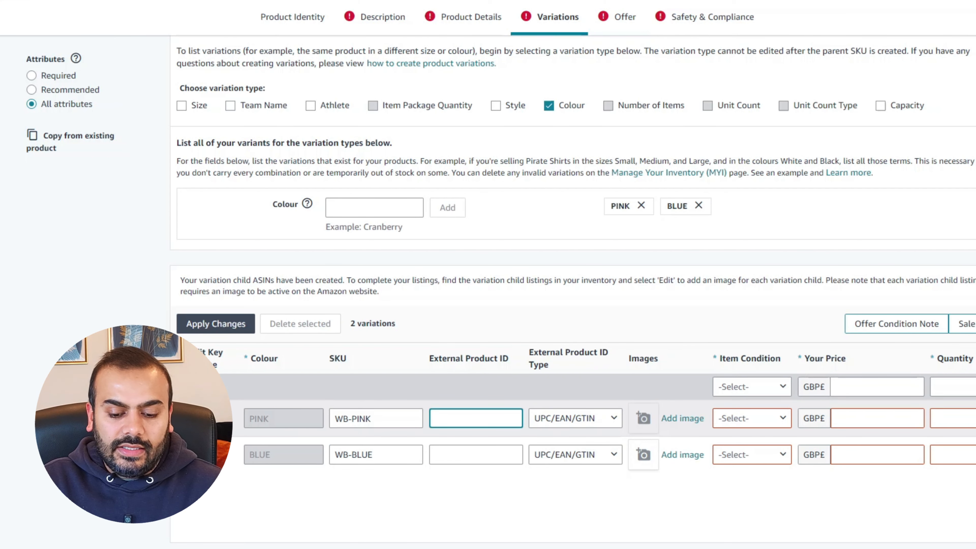
click(776, 418)
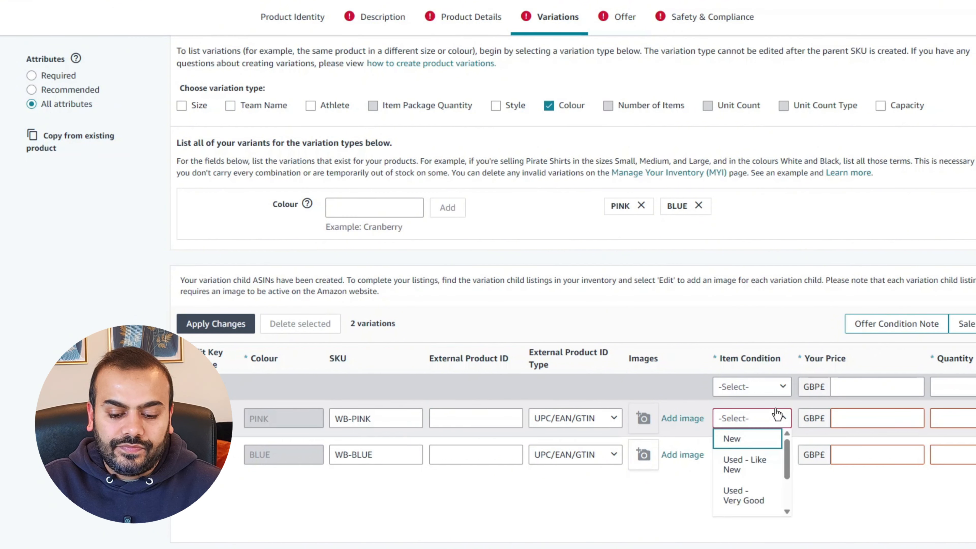
click(730, 438)
click(730, 454)
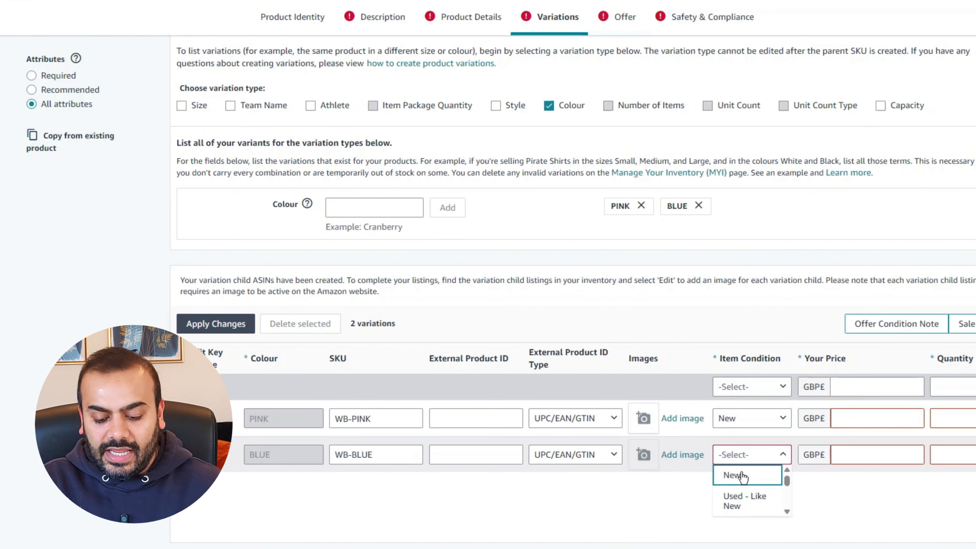
click(734, 475)
Set the price of both the pink and blue variations to GBP£ 9.99
click(872, 418)
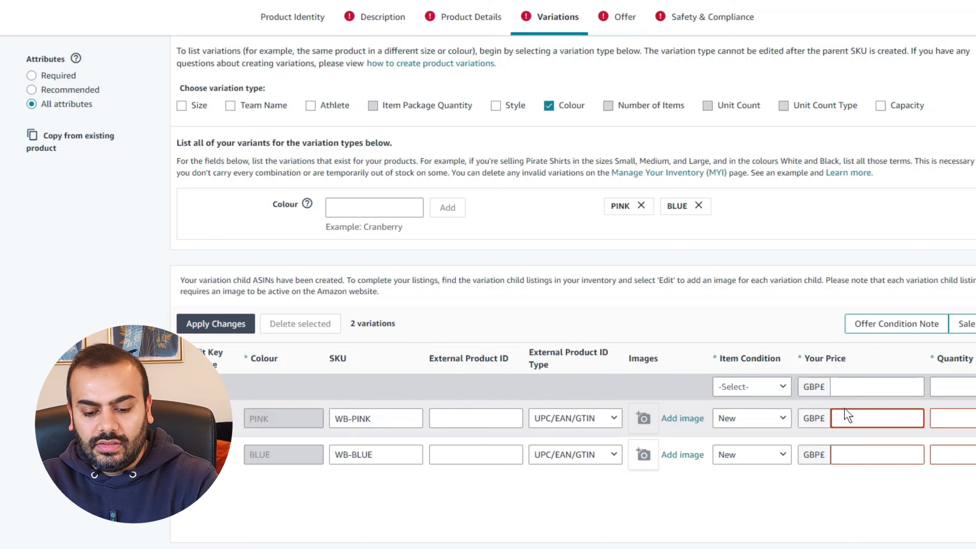
text(9.99)
click(872, 455)
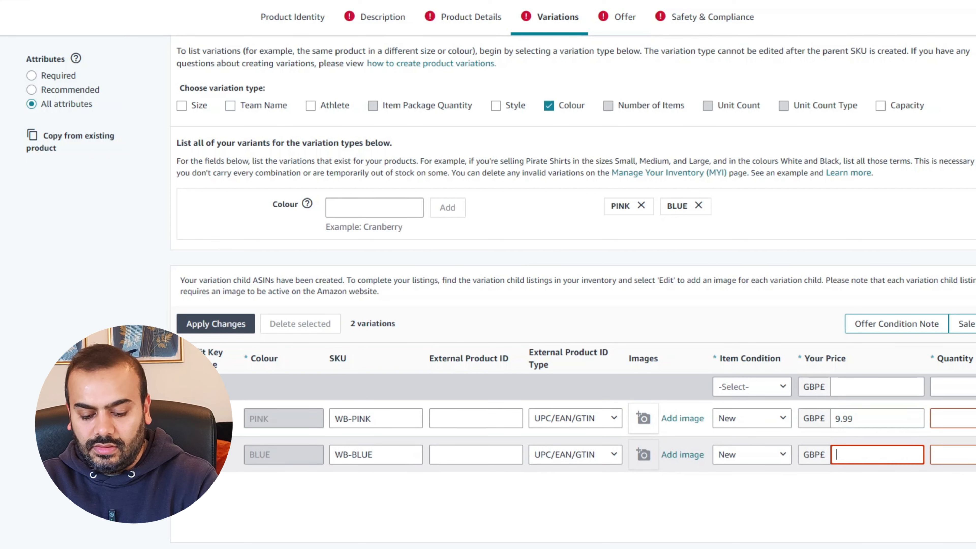
text(9.99)
key(BackSpace)
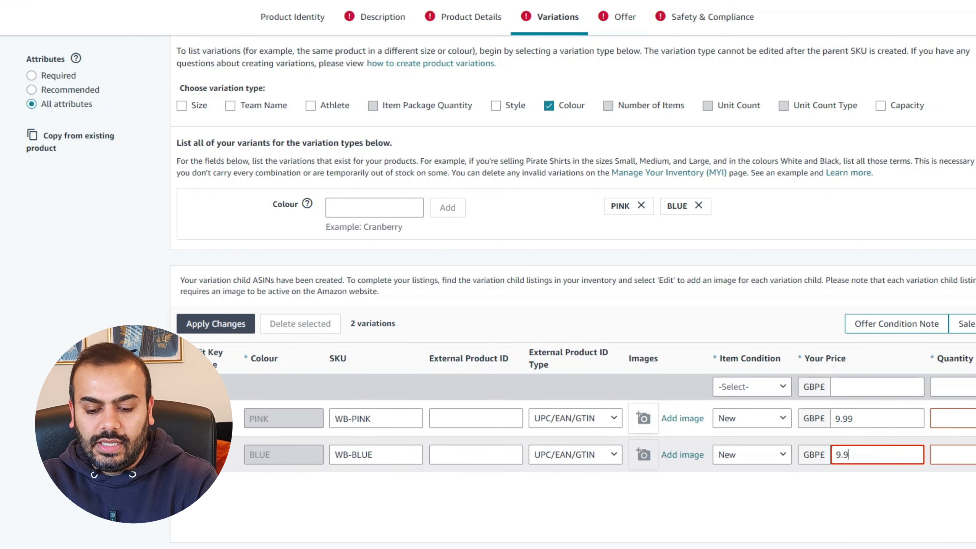
text(9)
Set the quantity to 1 for both the pink and blue variations
click(956, 418)
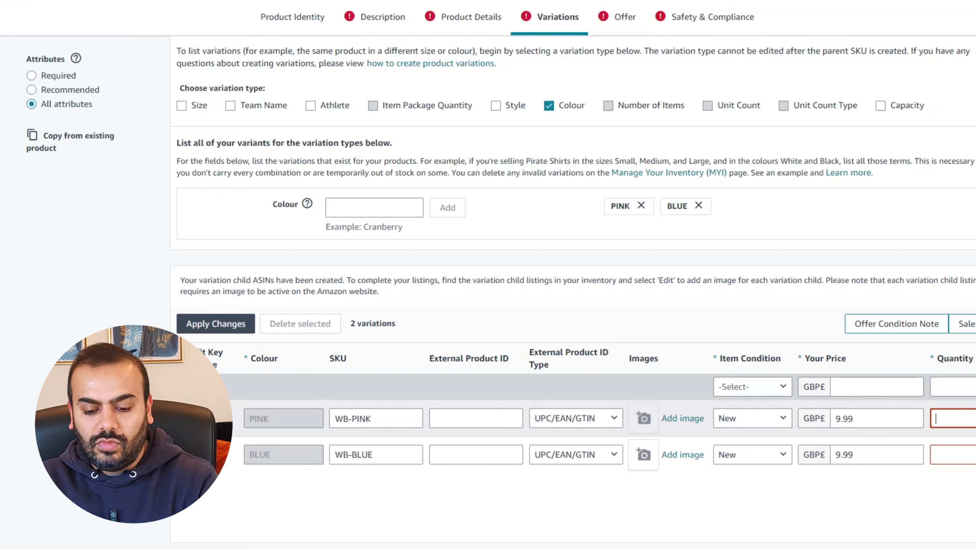
text(1)
click(938, 454)
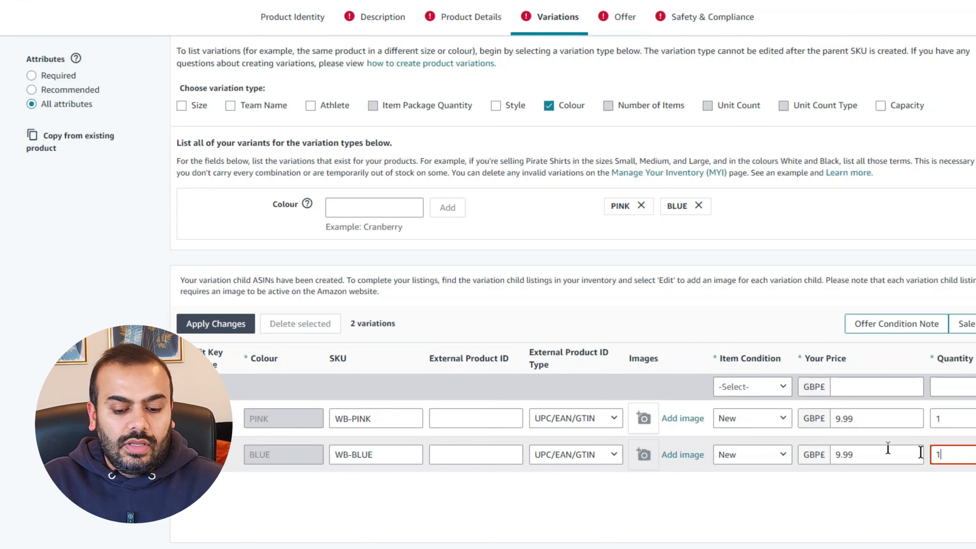
text(1)
click(1, 351)
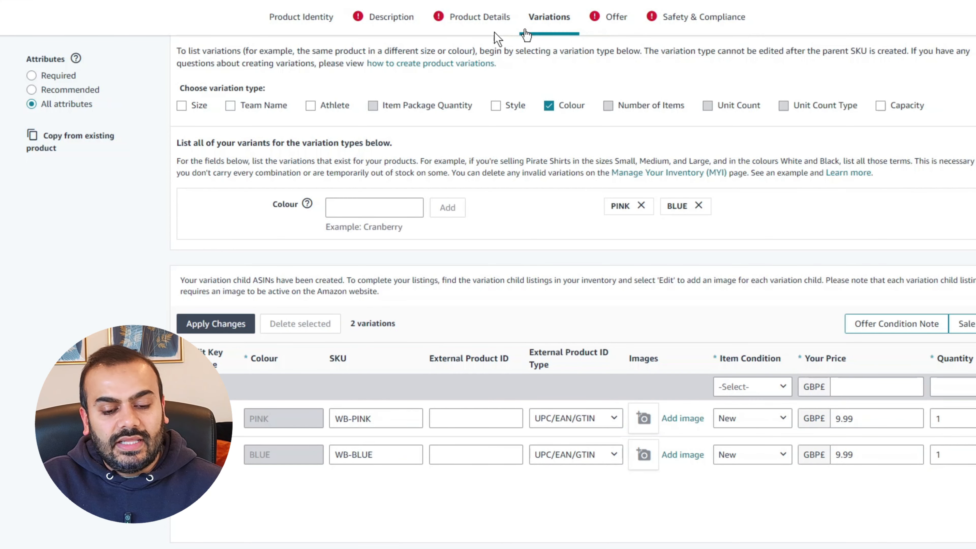
Set the List Price with Tax to 9.99 in the listing's Offer section
click(611, 21)
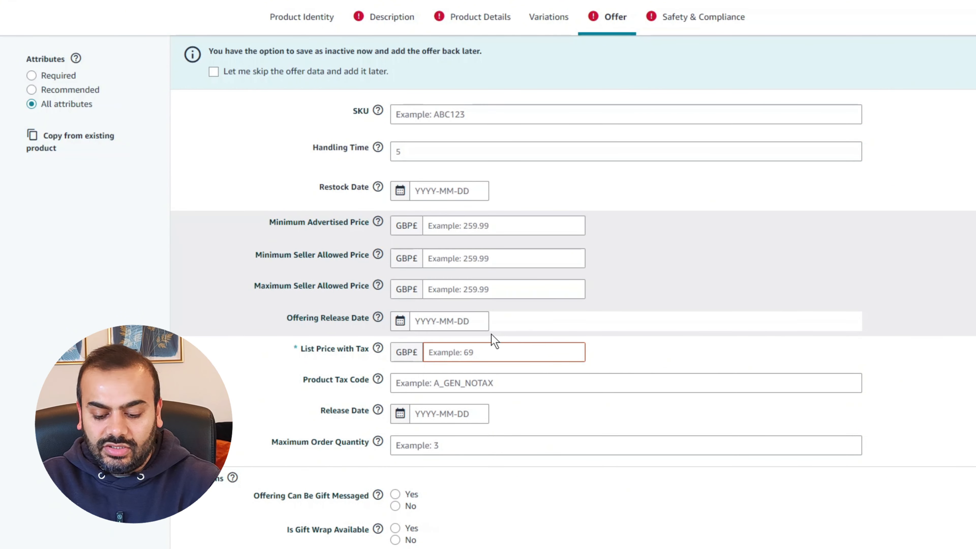
click(494, 352)
text(9.99)
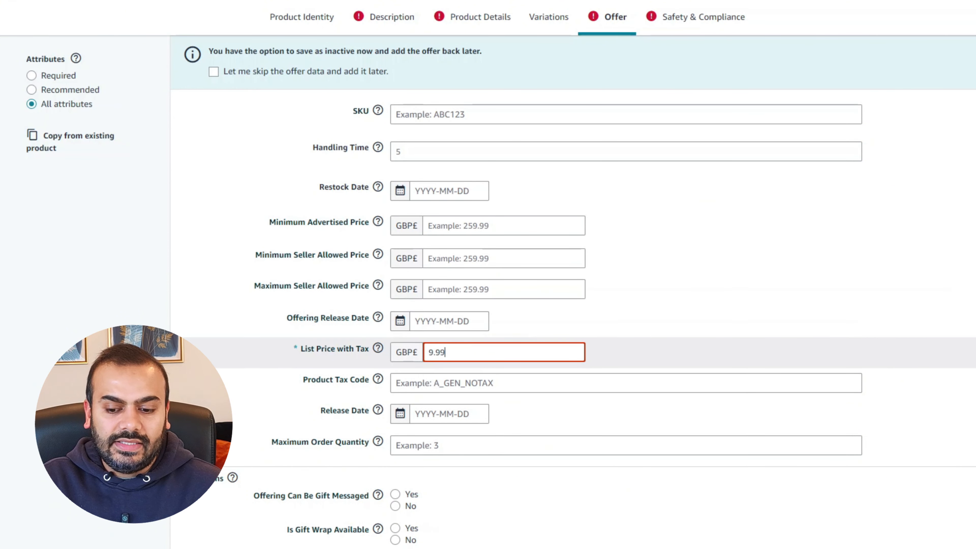
click(930, 158)
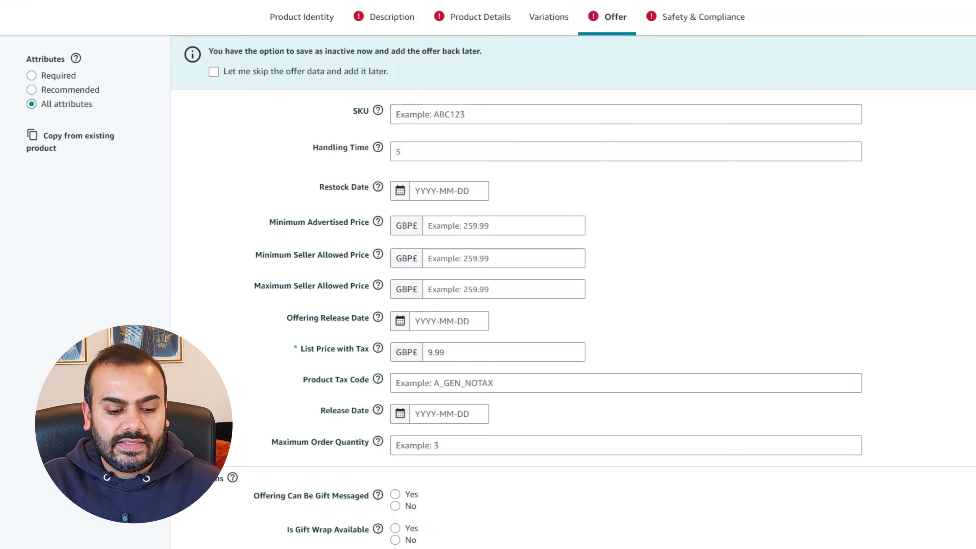
Choose Amazon to dispatch and provide customer service (Fulfilled by Amazon) as the listing's fulfilment channel
scroll(451, 297, down, 15)
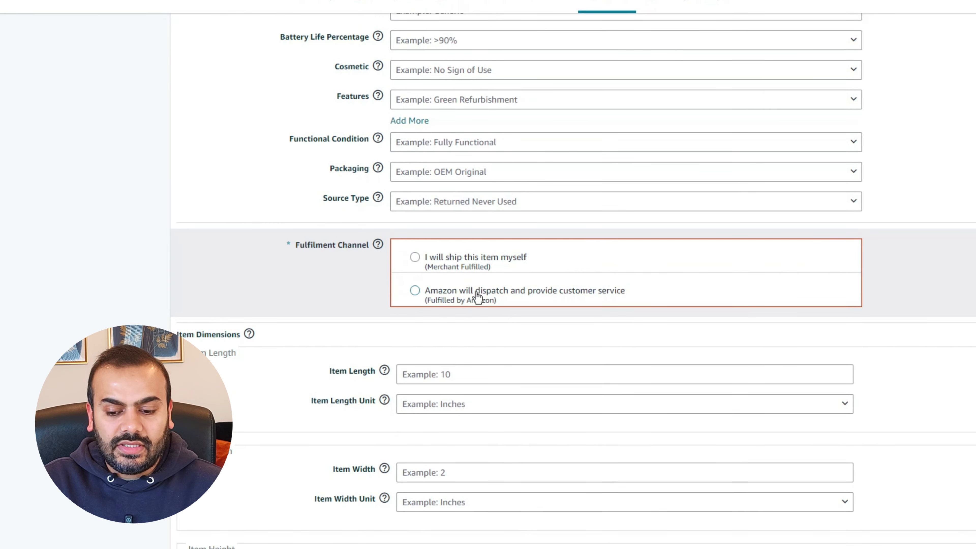
click(415, 291)
scroll(417, 296, down, 2)
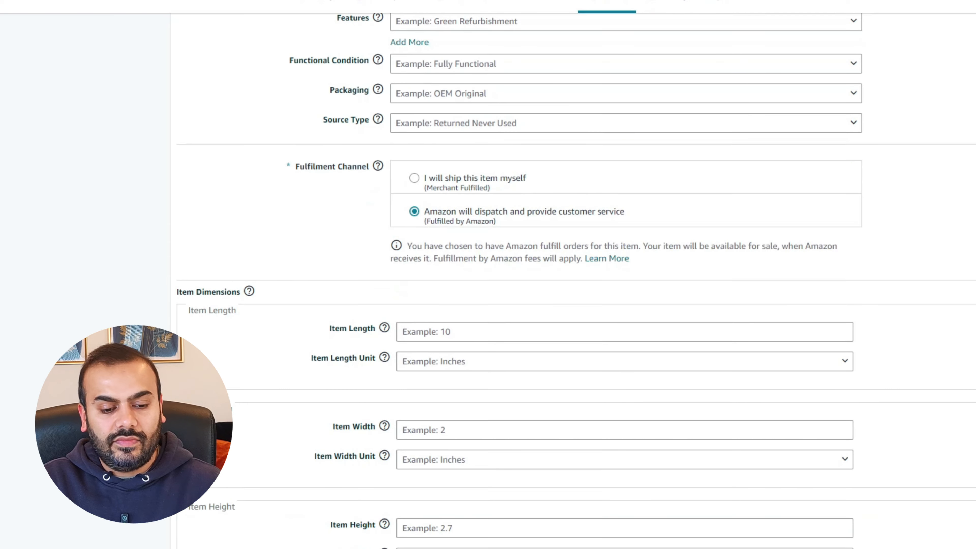
Examine the item package dimensions, package weight and product packaging fields required for the offer
scroll(575, 283, down, 15)
scroll(575, 283, up, 3)
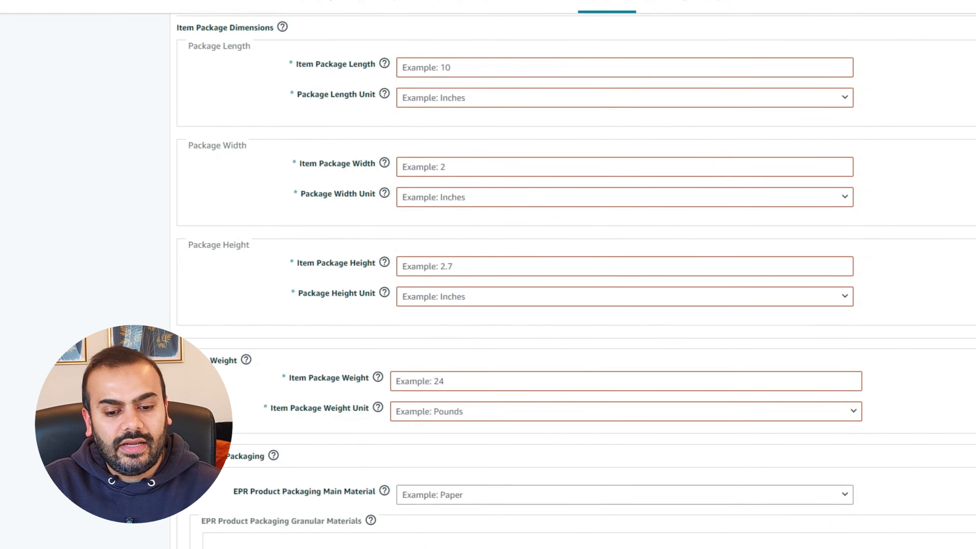
scroll(575, 283, up, 1)
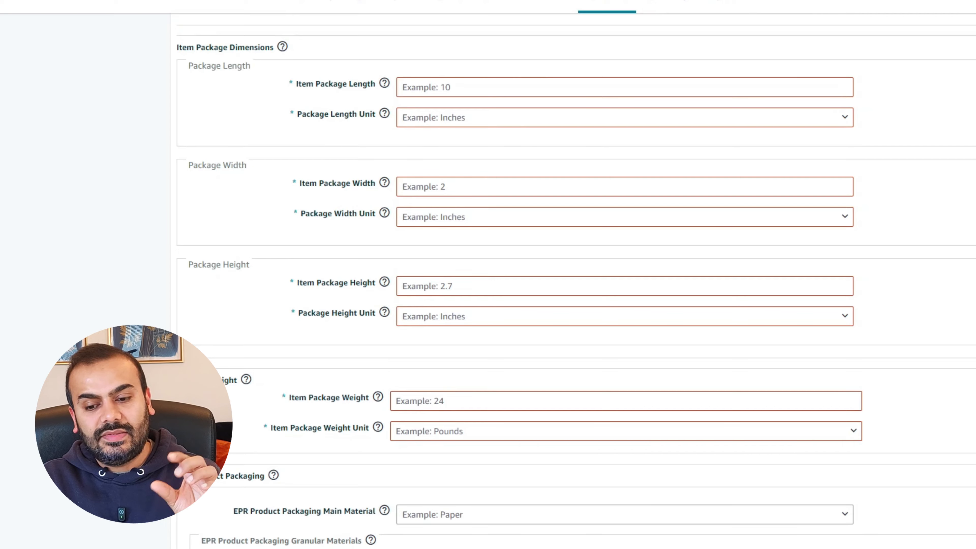
scroll(576, 283, down, 6)
scroll(572, 281, up, 20)
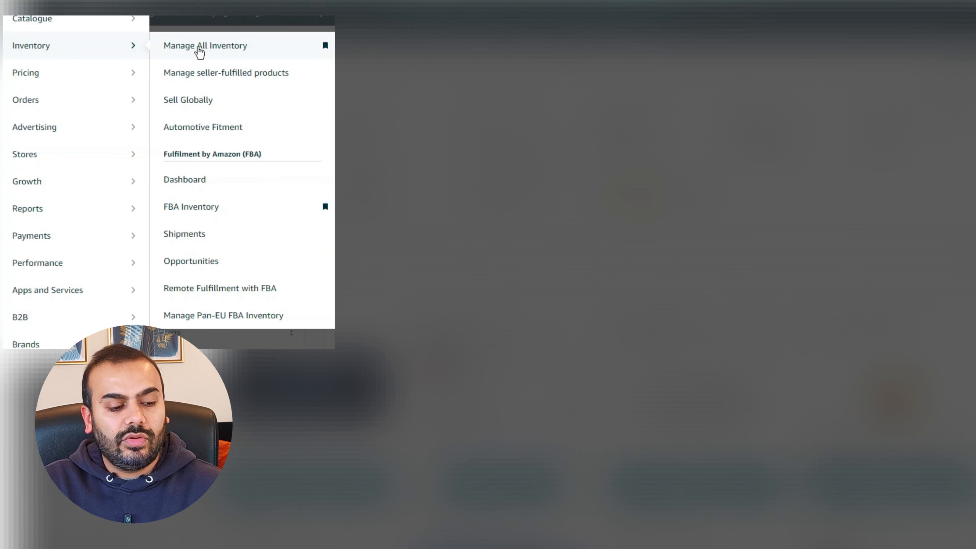
Open Manage All Inventory, expand the first listing's variations and show the available actions for its first variation
click(198, 48)
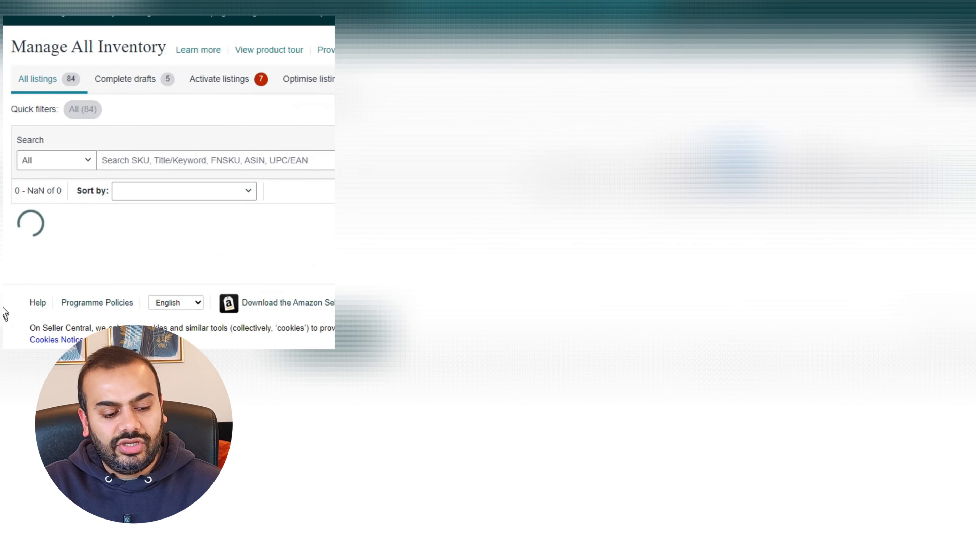
scroll(2, 245, down, 1)
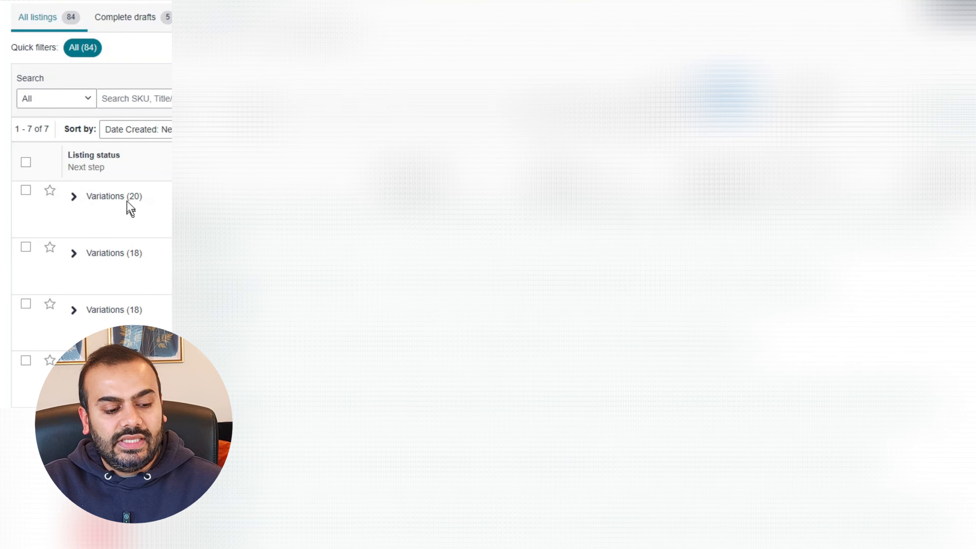
click(72, 207)
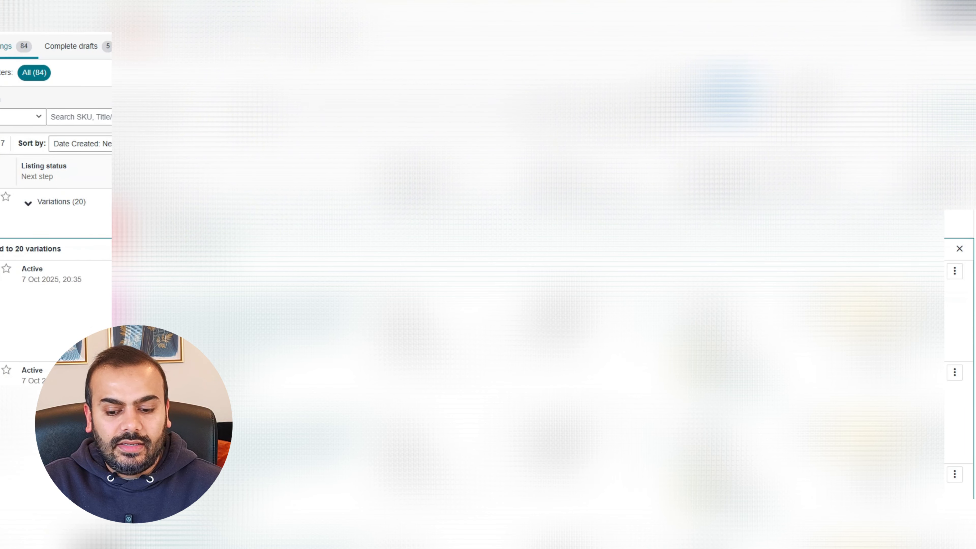
click(954, 271)
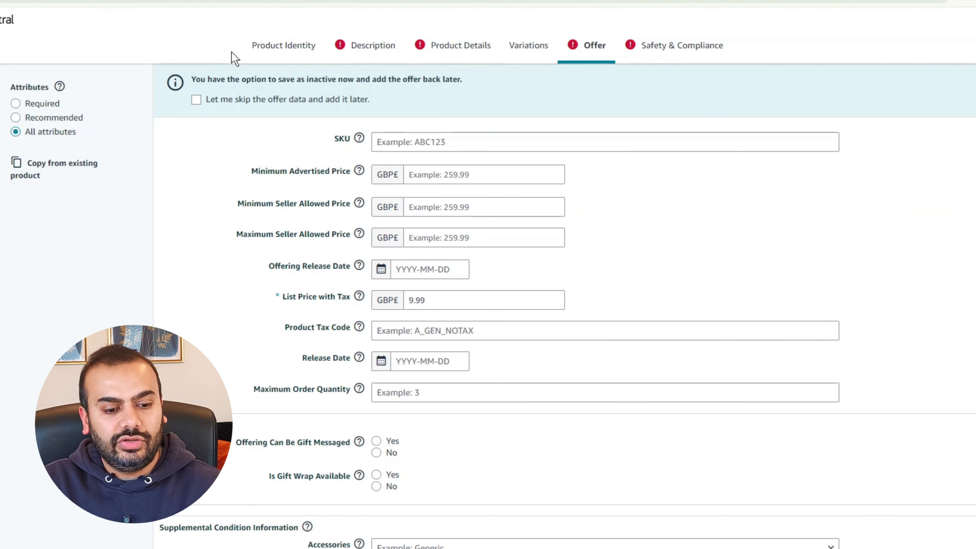
Review the water bottle draft's Product Identity and Description sections, including the item name, product type, description, bullet point and image fields
click(282, 54)
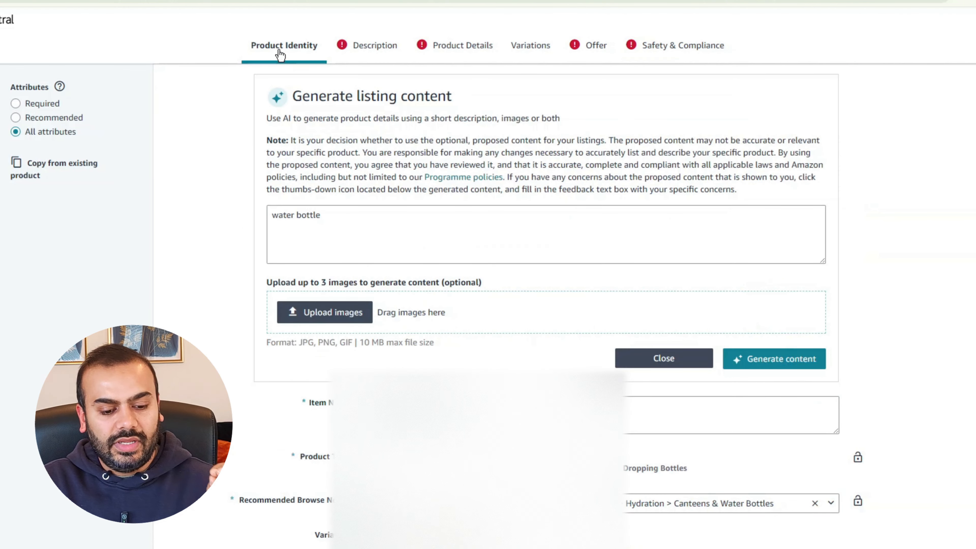
scroll(365, 192, down, 2)
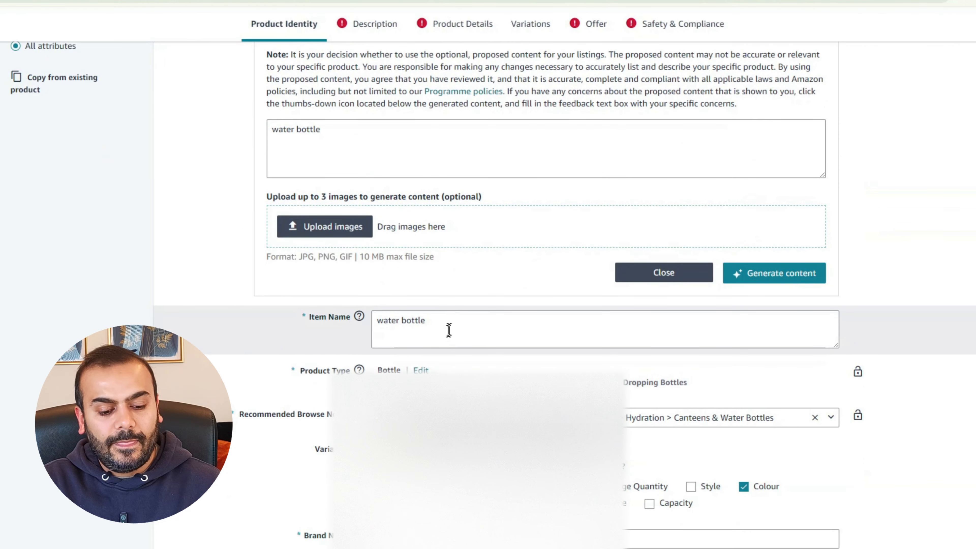
scroll(450, 315, down, 2)
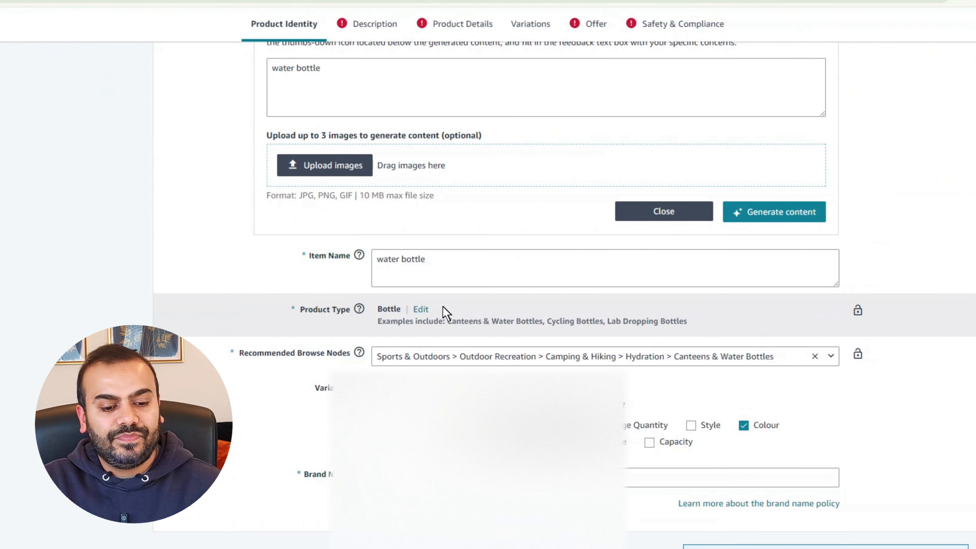
scroll(444, 312, up, 4)
click(380, 47)
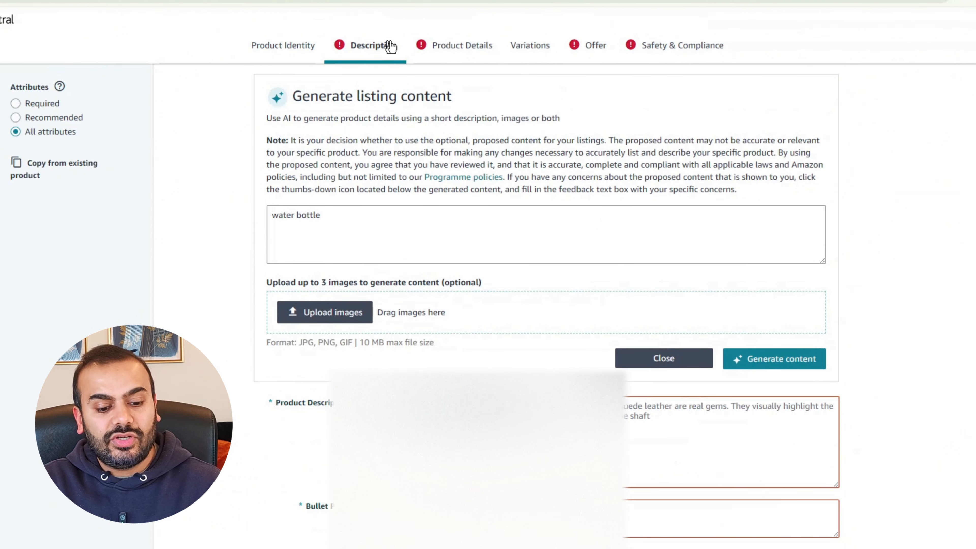
scroll(430, 291, down, 3)
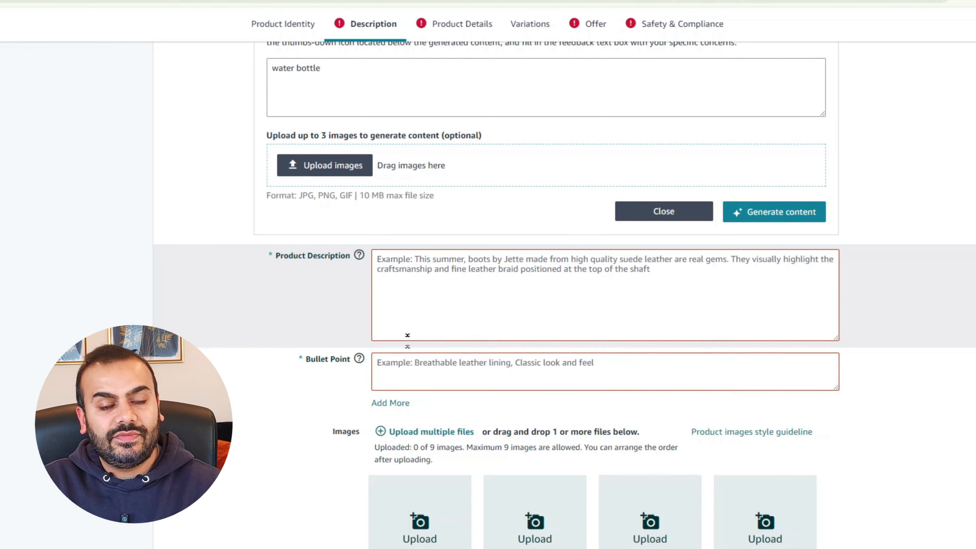
scroll(404, 340, down, 4)
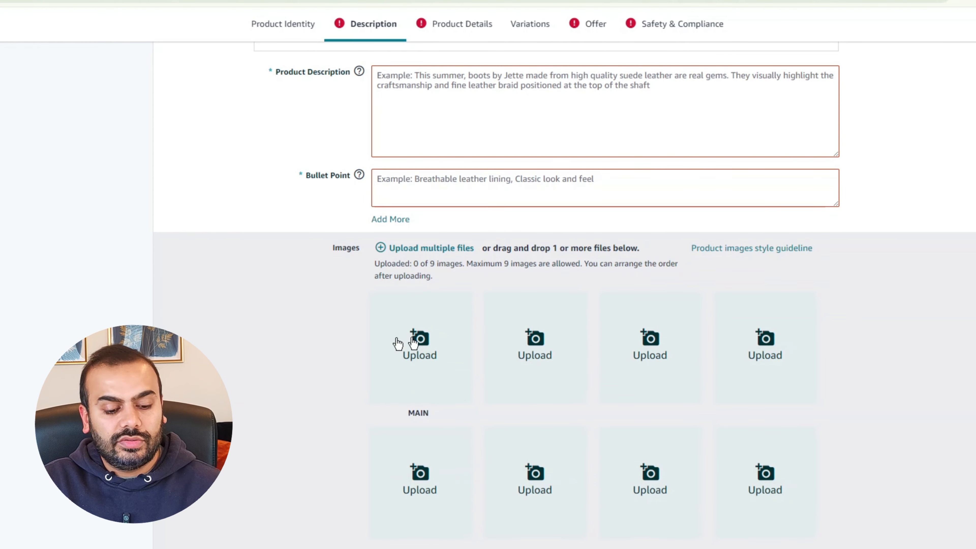
scroll(384, 340, up, 4)
scroll(319, 362, down, 1)
scroll(316, 359, down, 2)
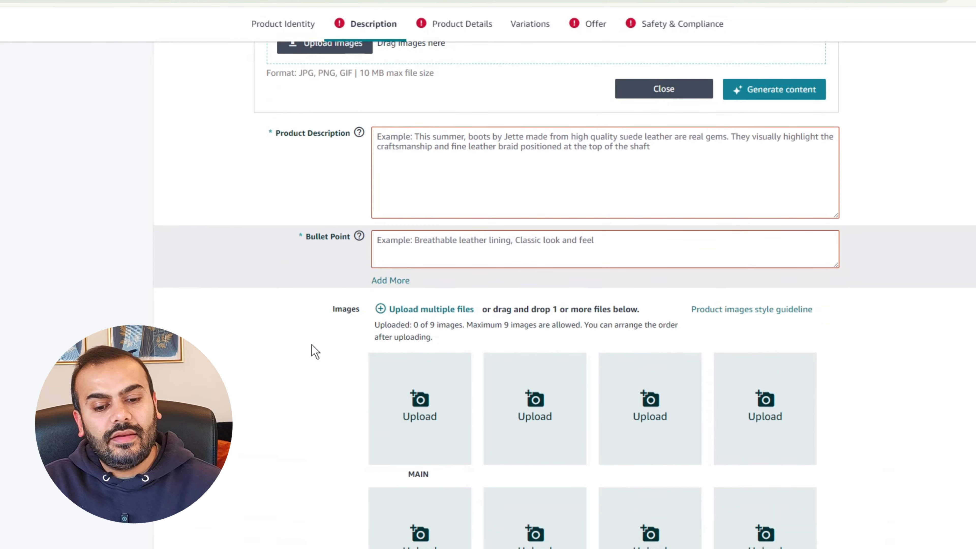
scroll(352, 284, up, 7)
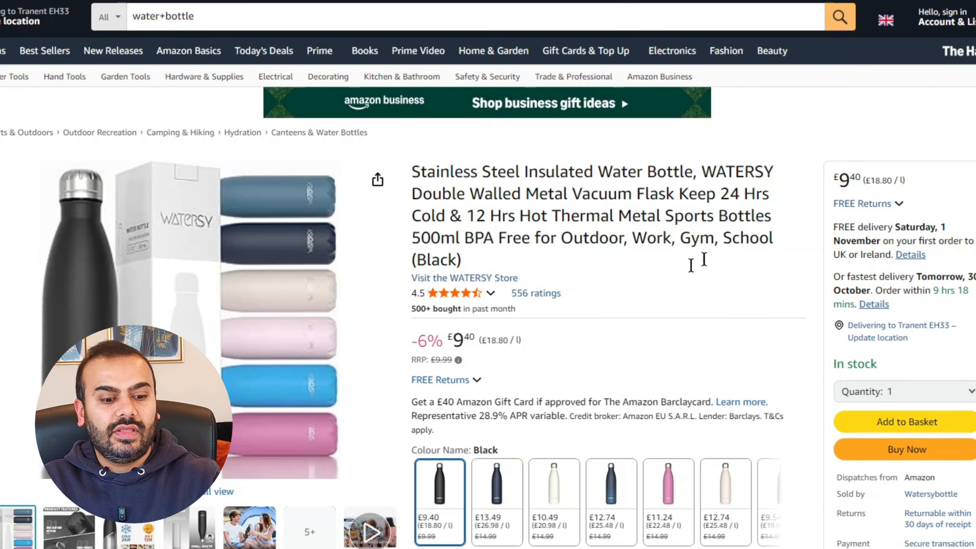
Examine the title, price and colour variations on the WATERSY stainless steel water bottle's Amazon product page
scroll(691, 265, down, 2)
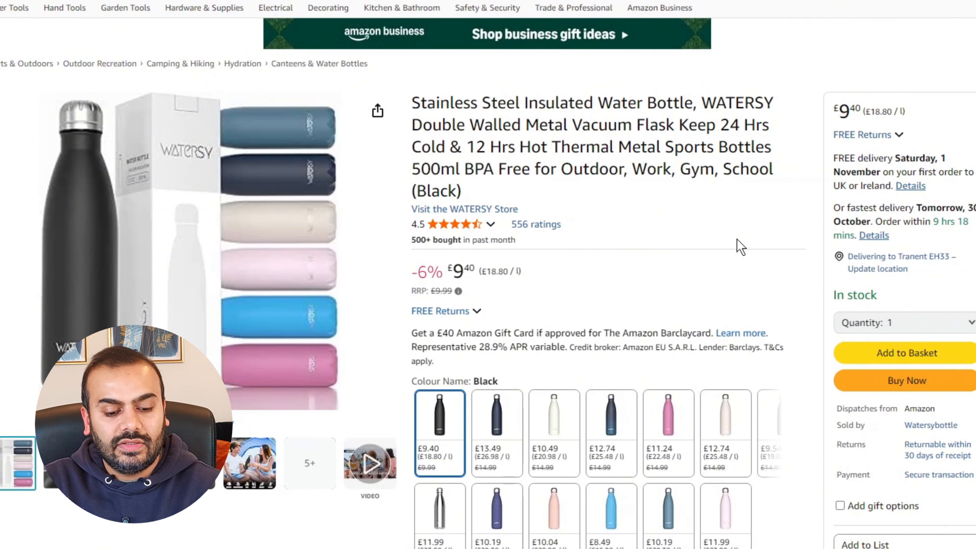
scroll(538, 288, down, 1)
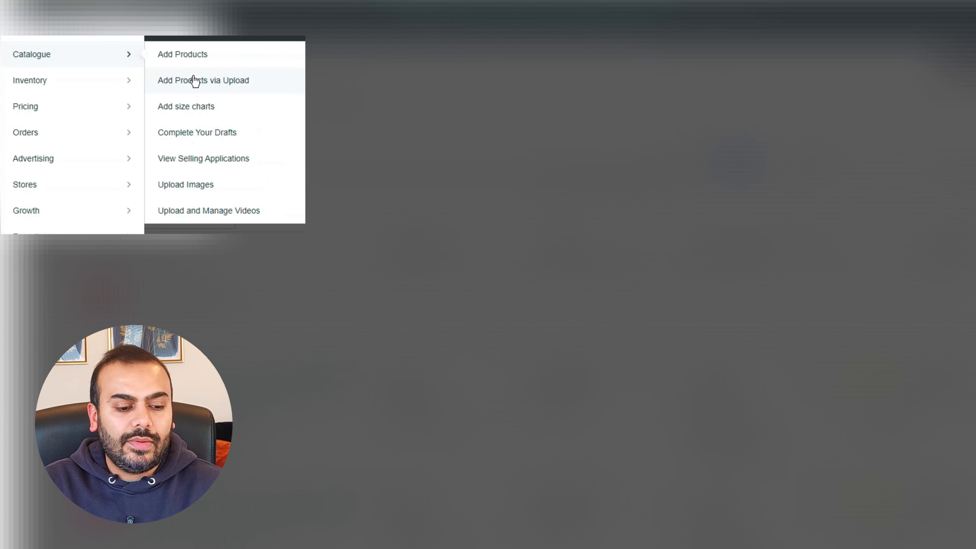
In Seller Central, go to Add Products via Upload and open the blank template download options
click(193, 85)
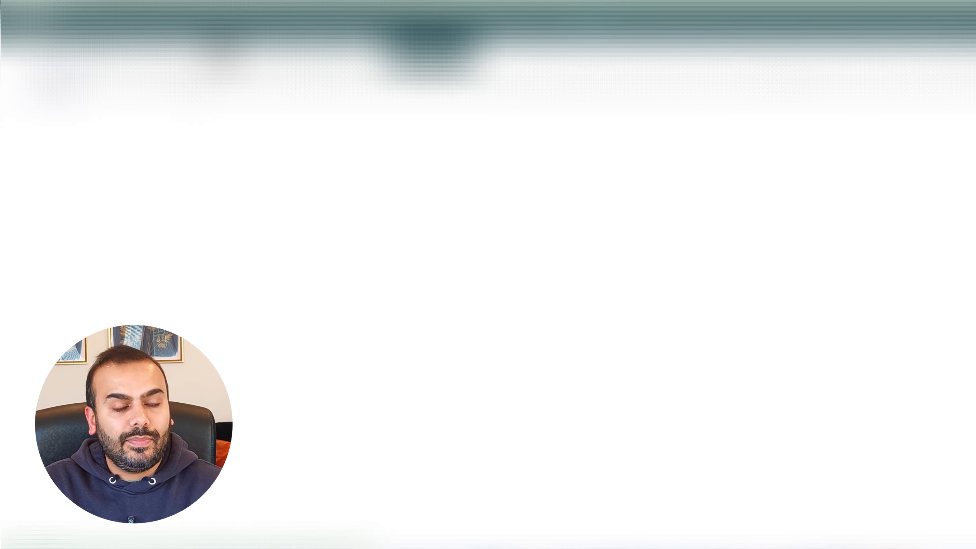
click(388, 249)
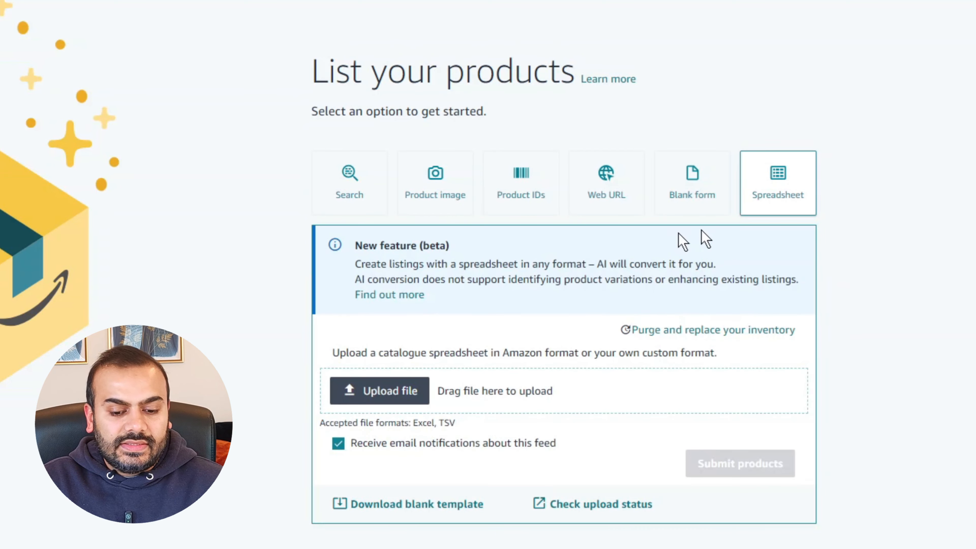
click(388, 506)
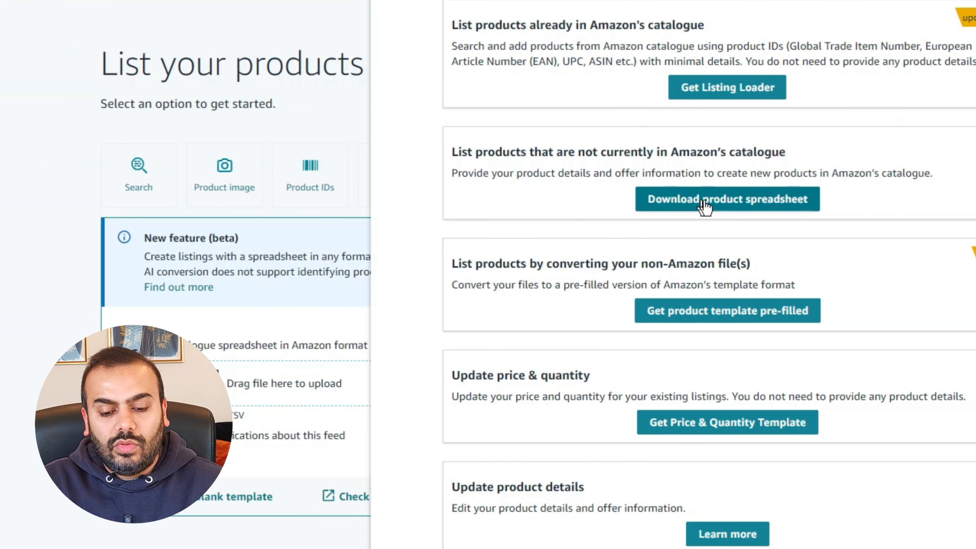
Start a product spreadsheet for items not in Amazon's catalogue and search its product types for "water bottle"
click(703, 208)
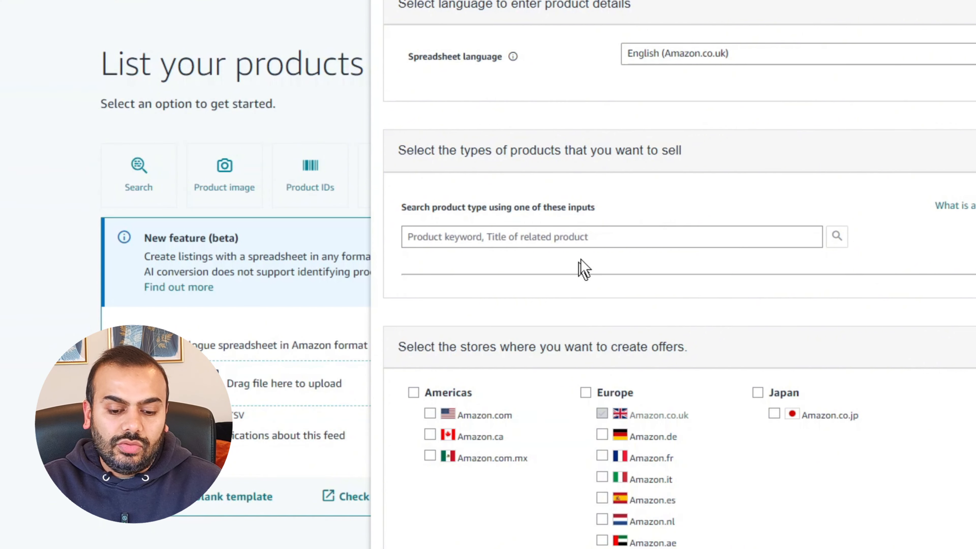
click(574, 237)
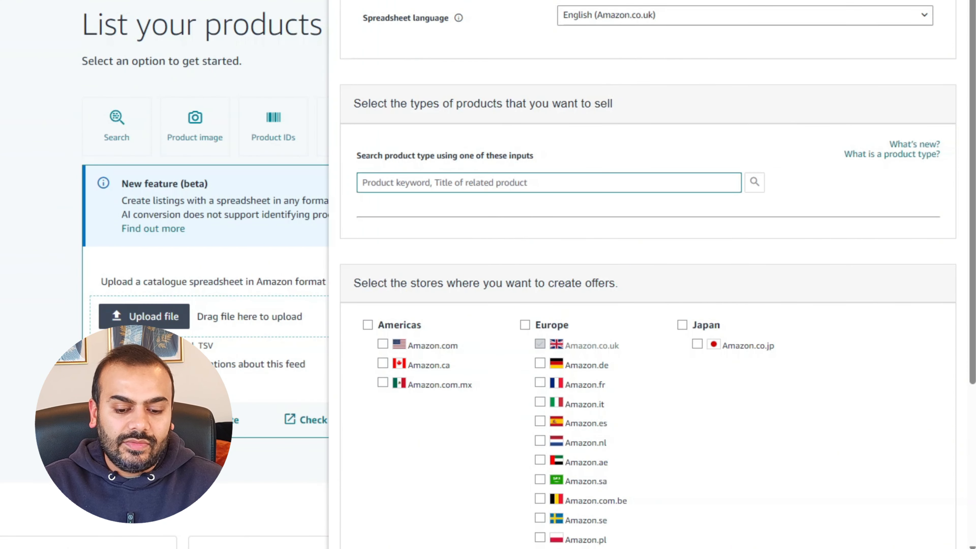
click(532, 183)
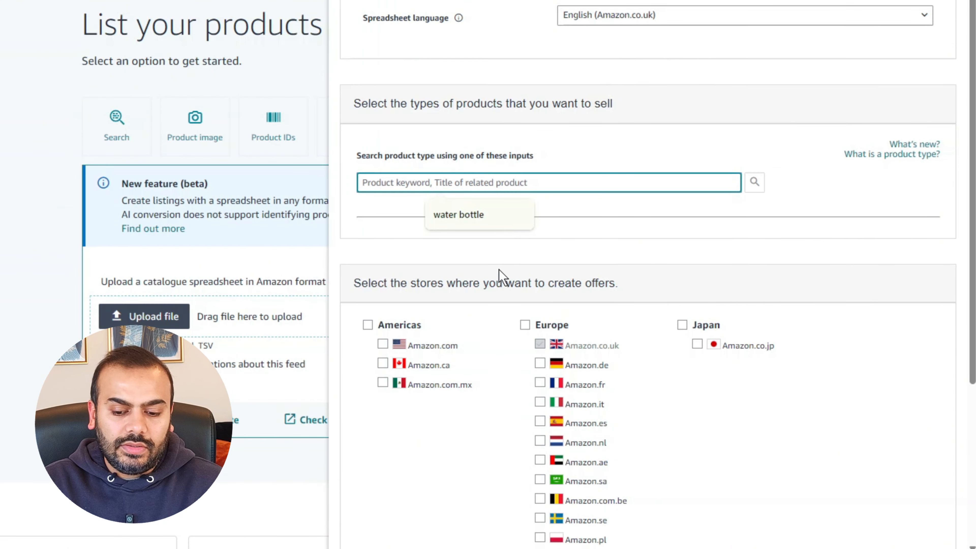
click(478, 215)
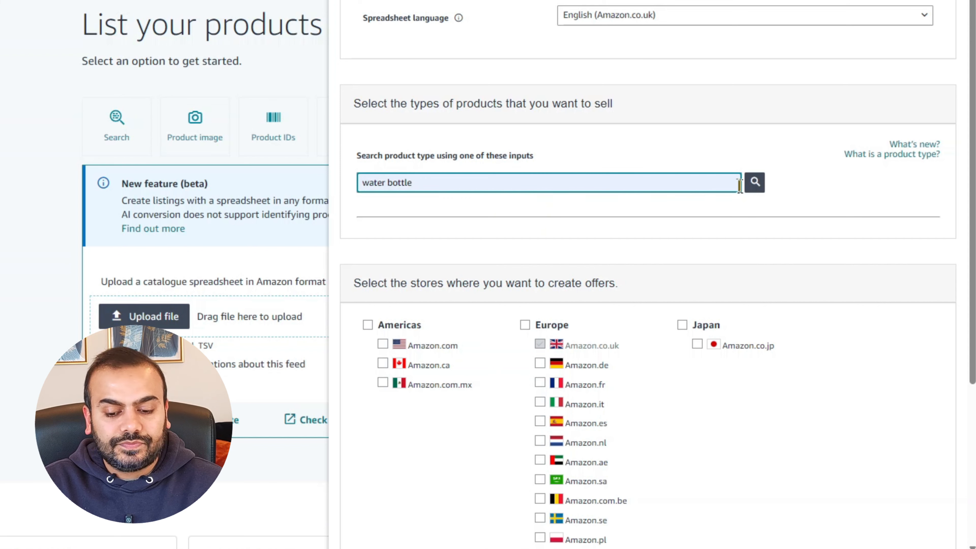
click(755, 183)
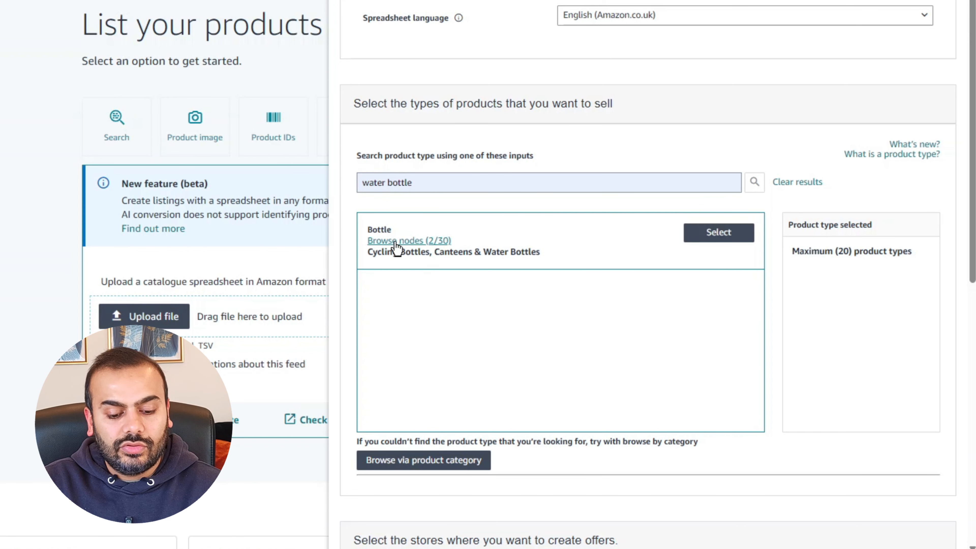
Check the category browser, close it, and select Bottle as the spreadsheet's product type
click(392, 463)
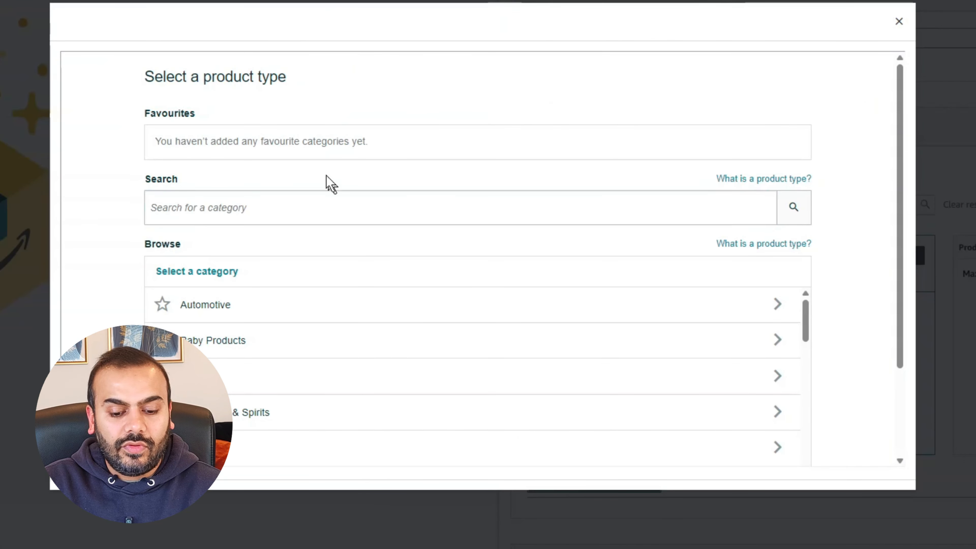
click(898, 22)
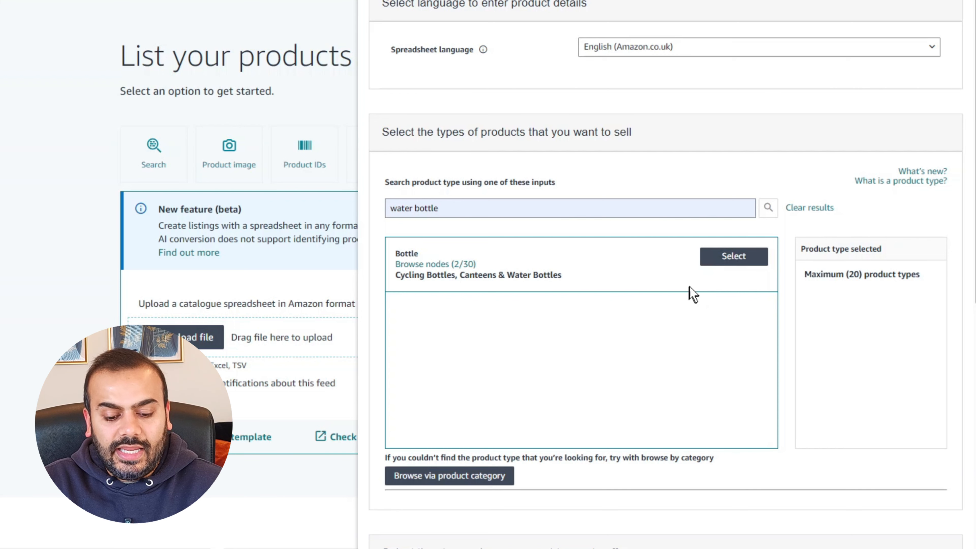
click(733, 256)
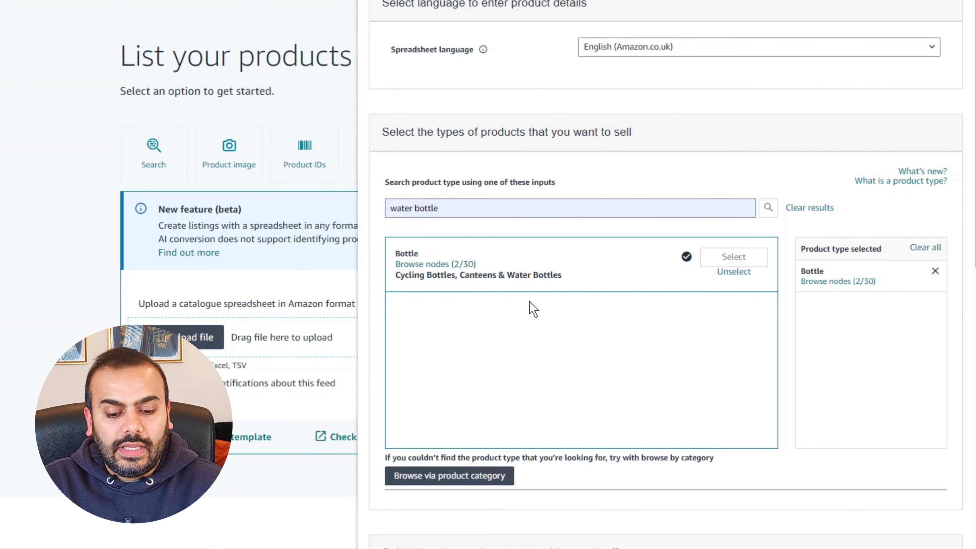
Opt out of the BETA template version, dismiss the feedback survey and generate the spreadsheet with only the preselected Amazon.co.uk store
scroll(529, 307, down, 10)
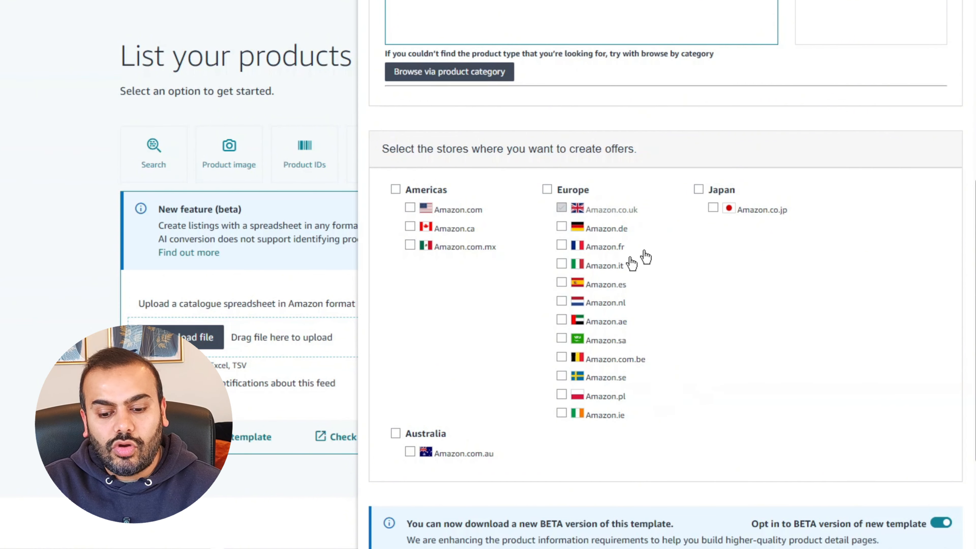
scroll(647, 257, down, 5)
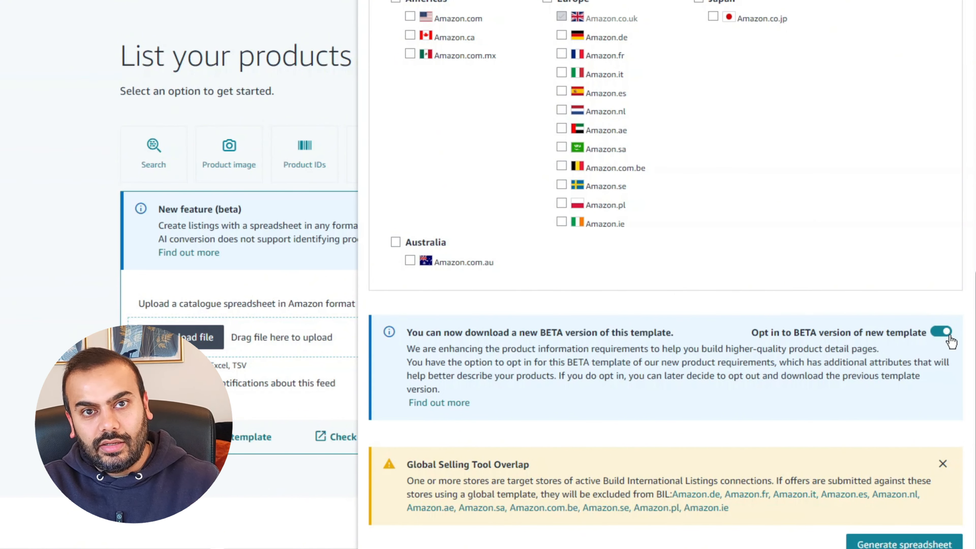
click(945, 321)
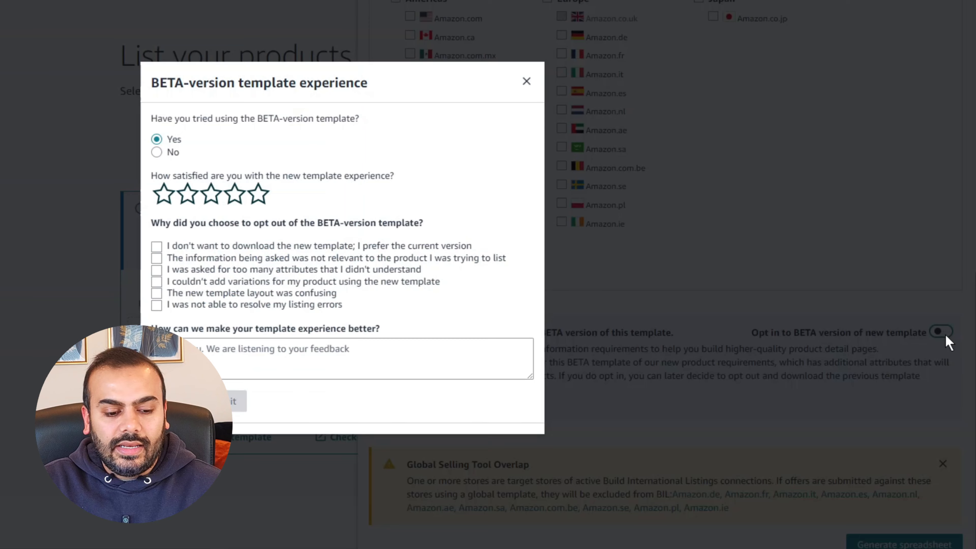
click(174, 409)
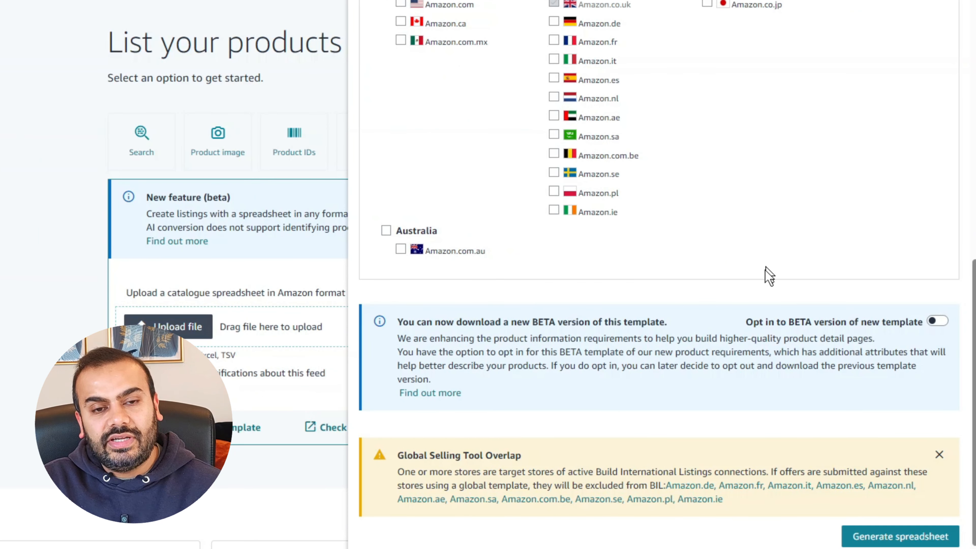
scroll(880, 277, down, 3)
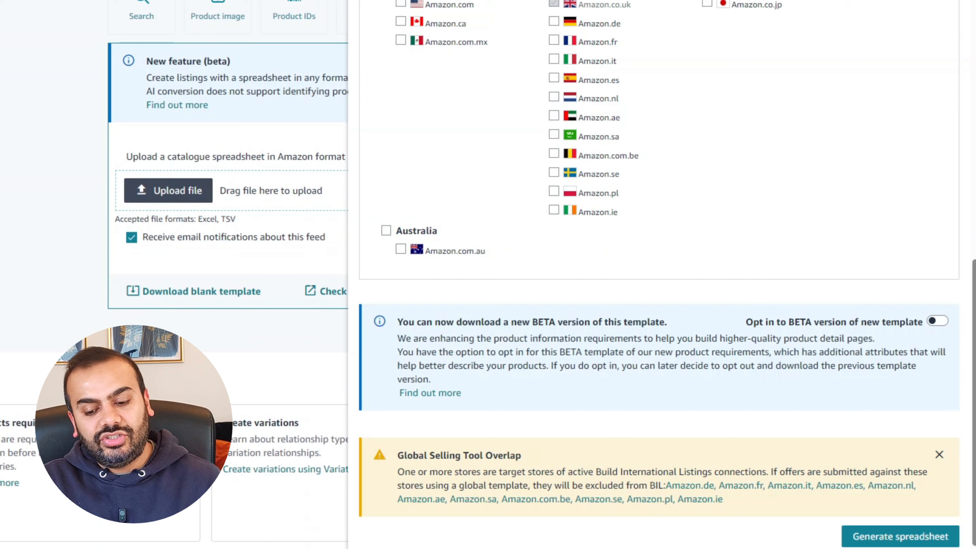
click(890, 538)
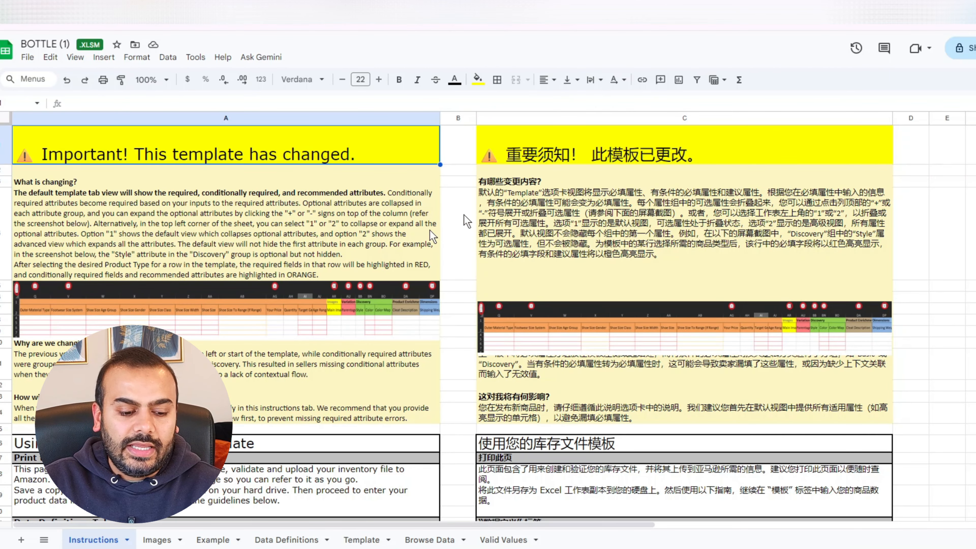
In Google Sheets, examine the Images, Template and Valid Values sheets of the BOTTLE (1) workbook, including the recommended browse nodes
click(155, 540)
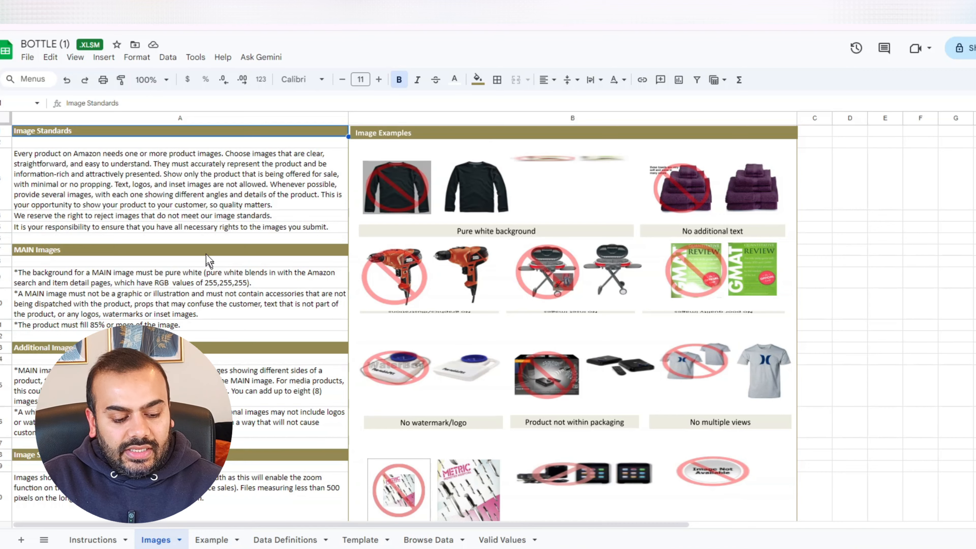
click(360, 540)
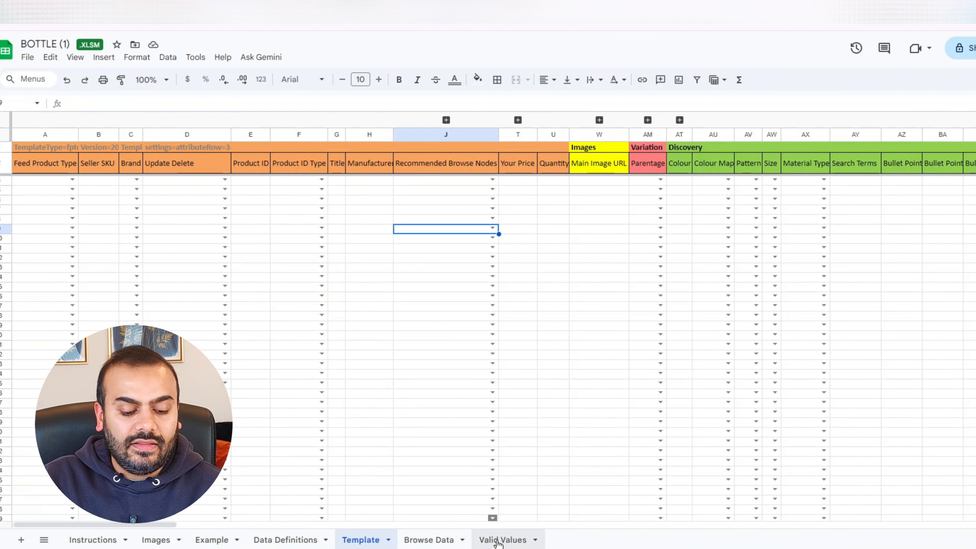
click(497, 540)
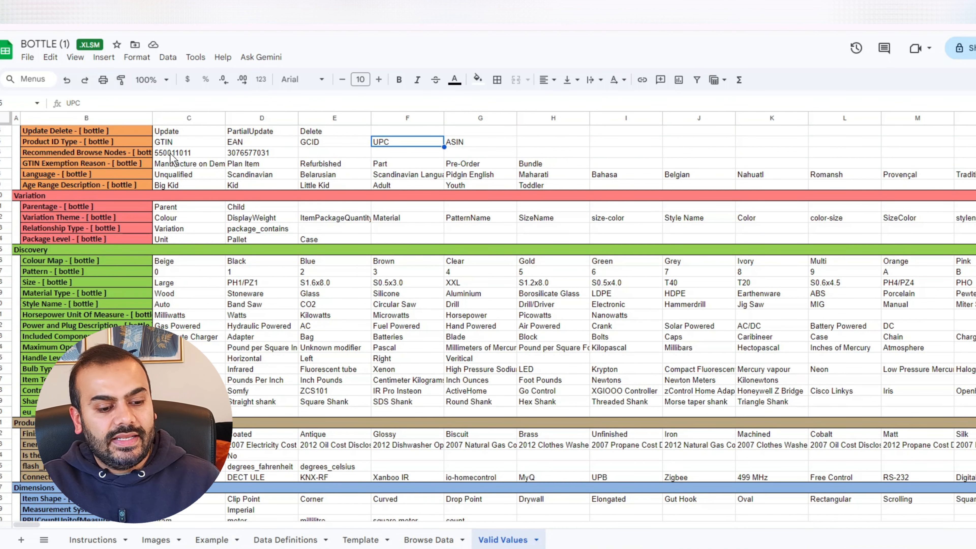
click(205, 154)
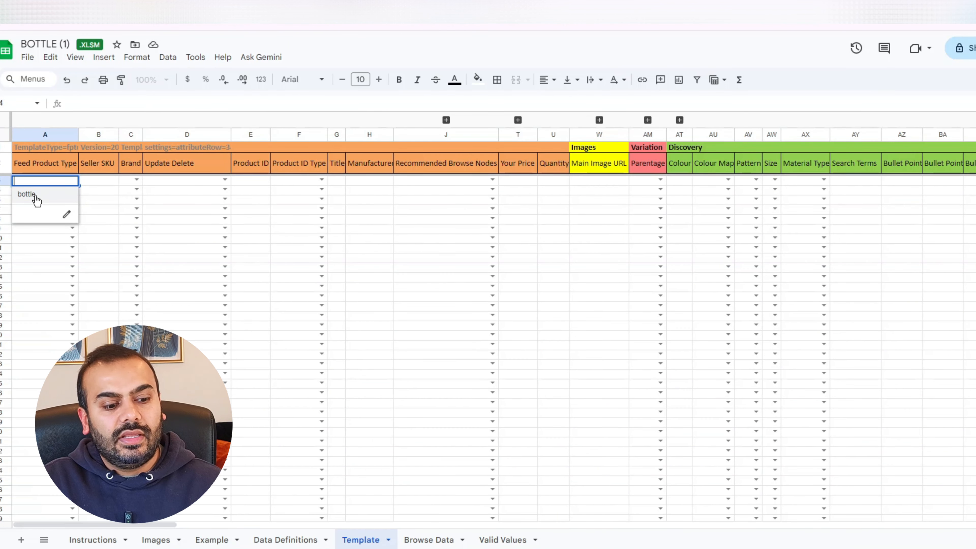
In the Template sheet's first product row, set Feed Product Type to bottle and Seller SKU to WB-PARENT
click(35, 196)
double_click(35, 194)
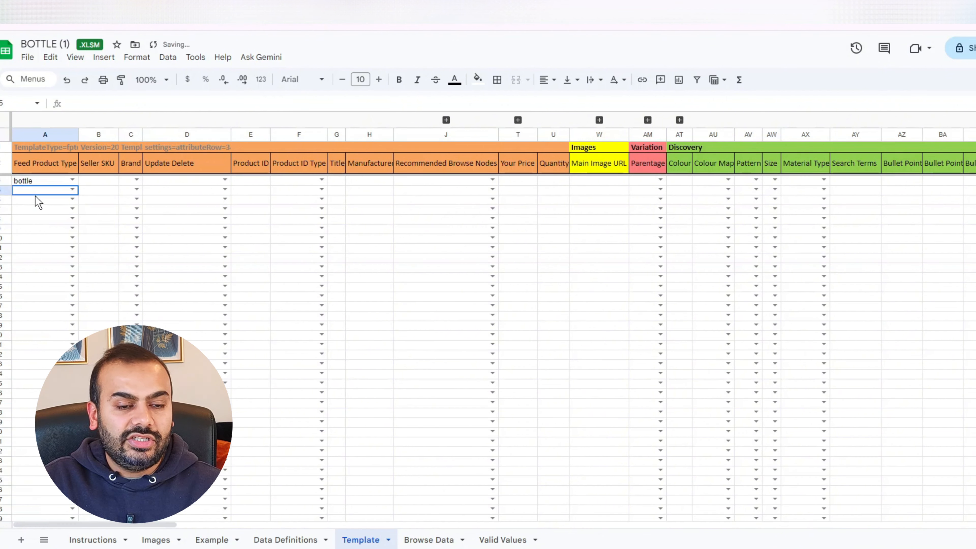
click(92, 182)
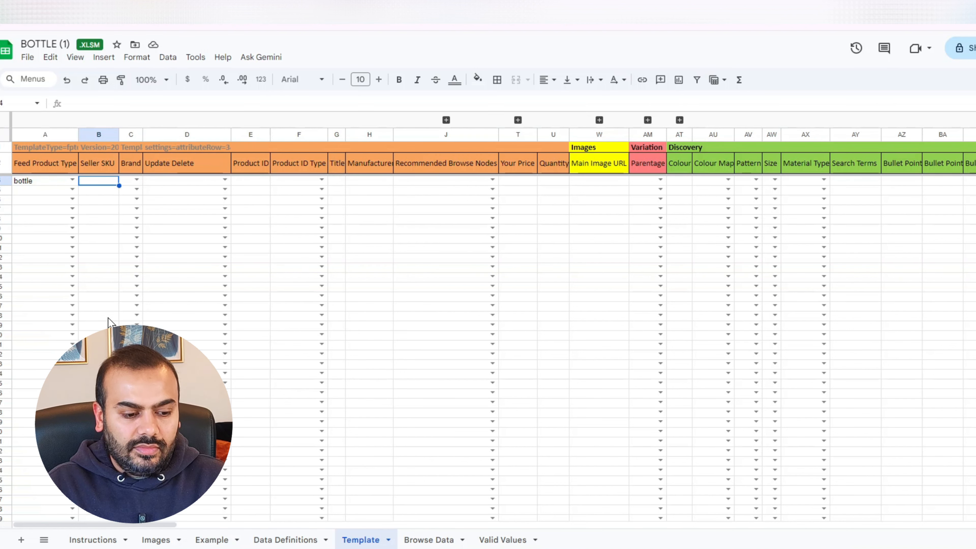
text(WB-PA)
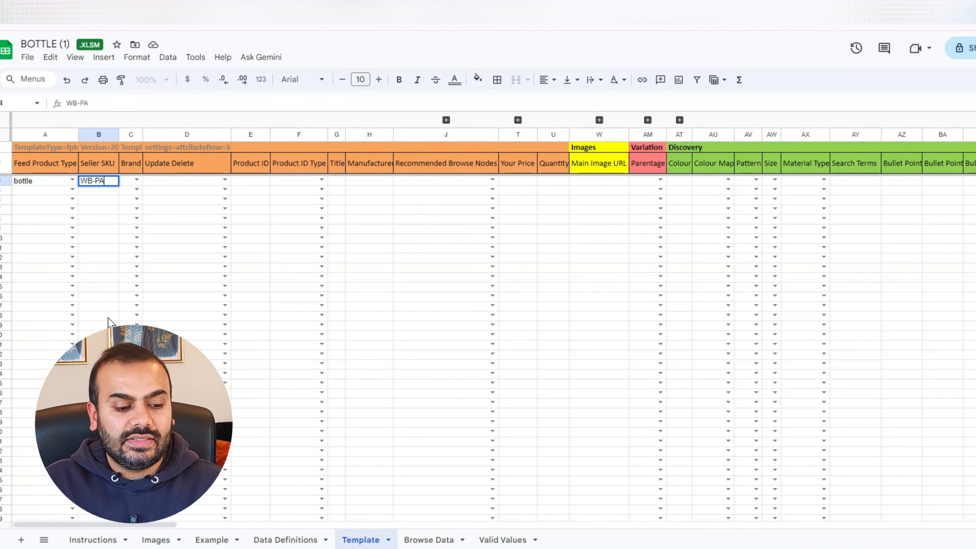
text(RENT)
click(108, 319)
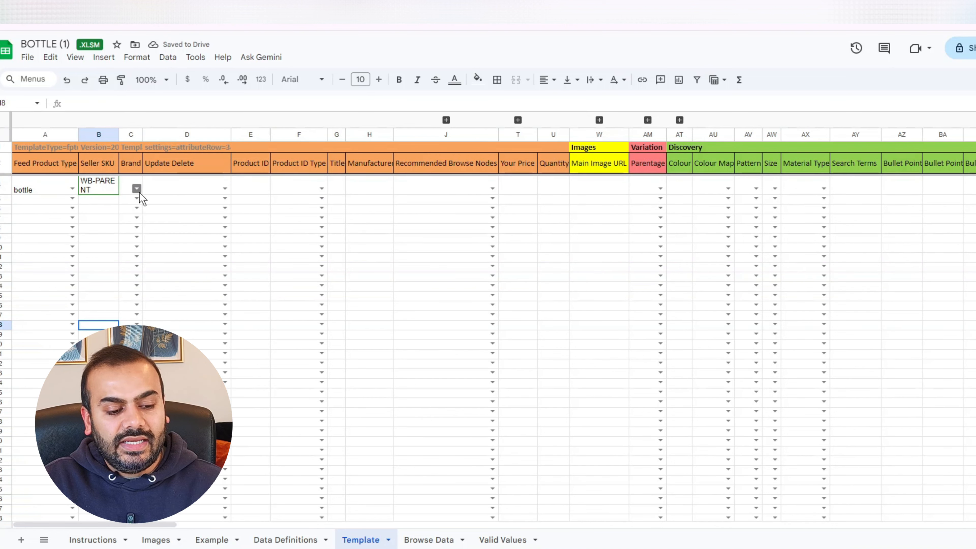
click(191, 188)
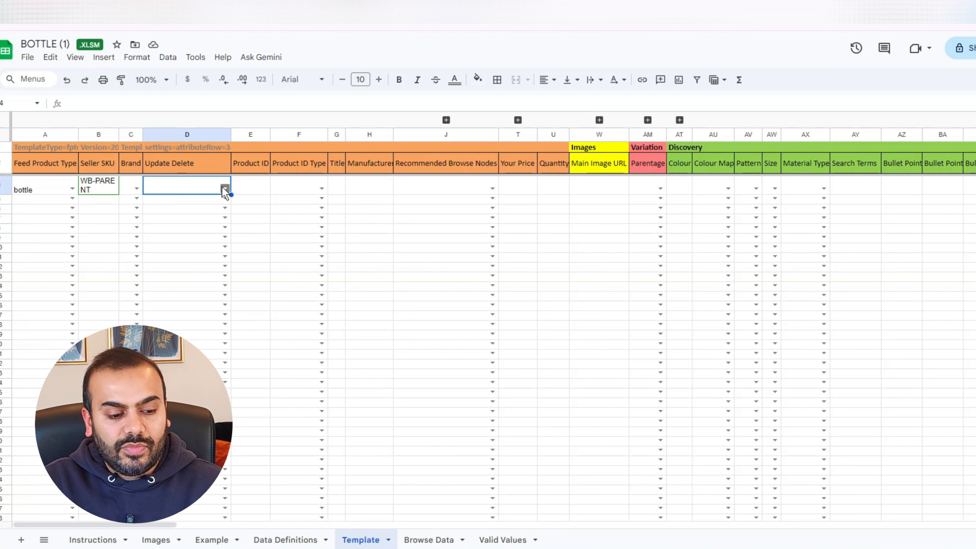
click(222, 188)
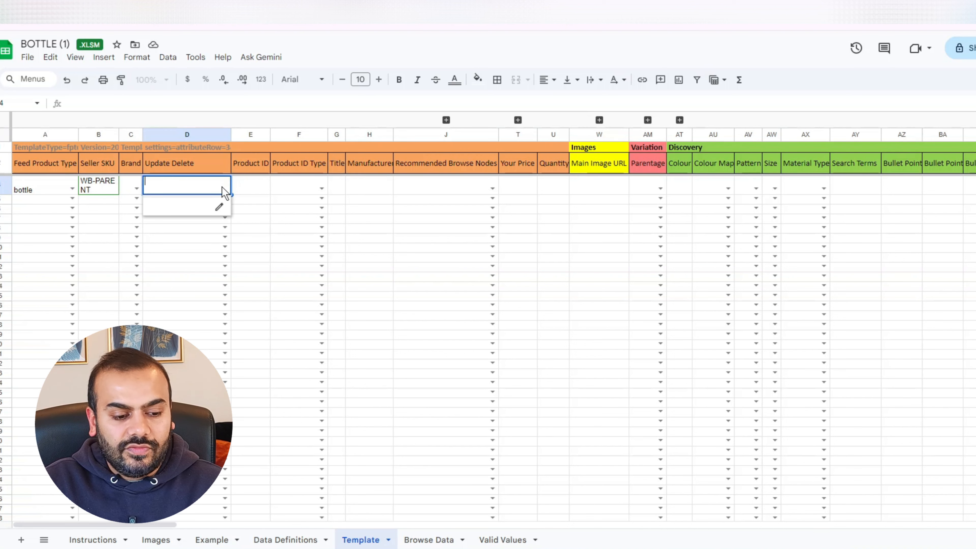
click(213, 247)
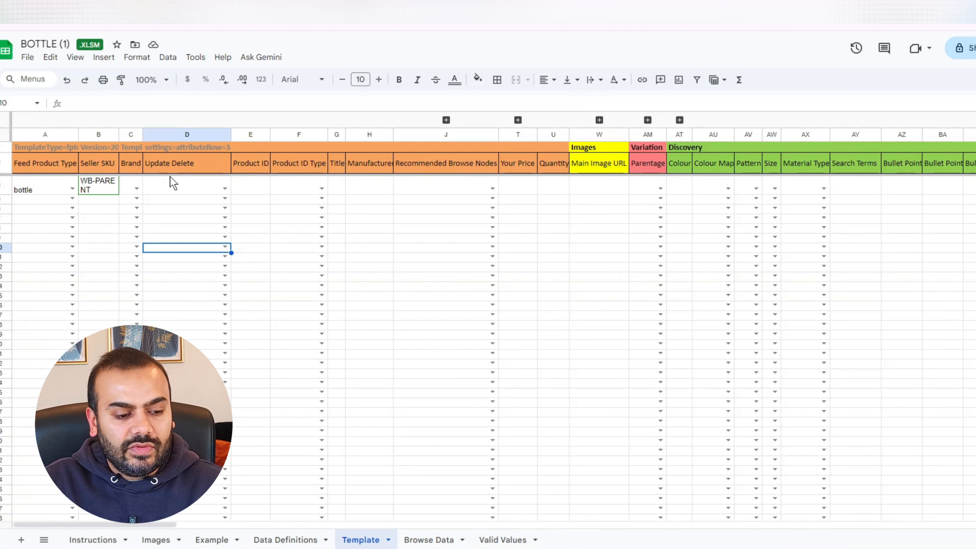
Look up the Update Delete options in the Valid Values sheet and set the WB-PARENT row's Update Delete to Update
click(507, 541)
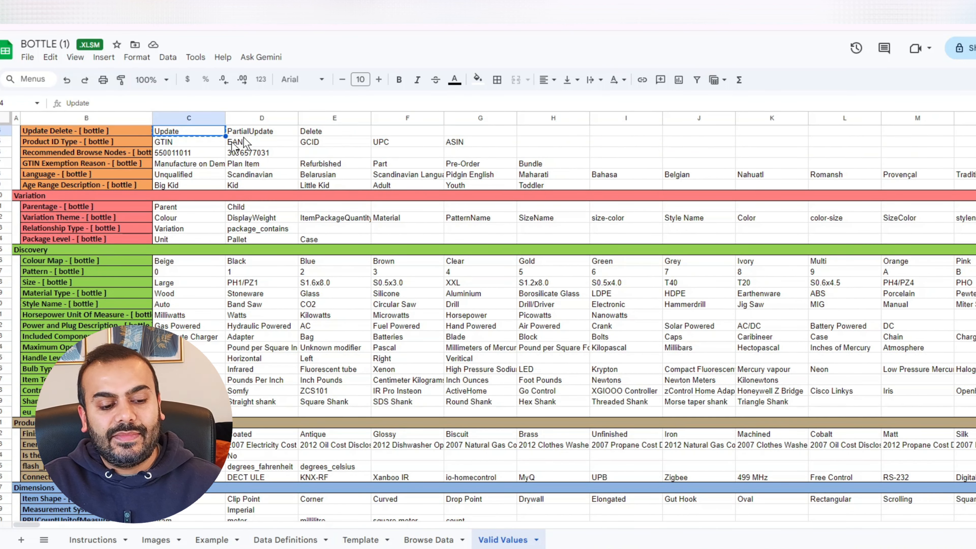
key(Right)
key(Right)
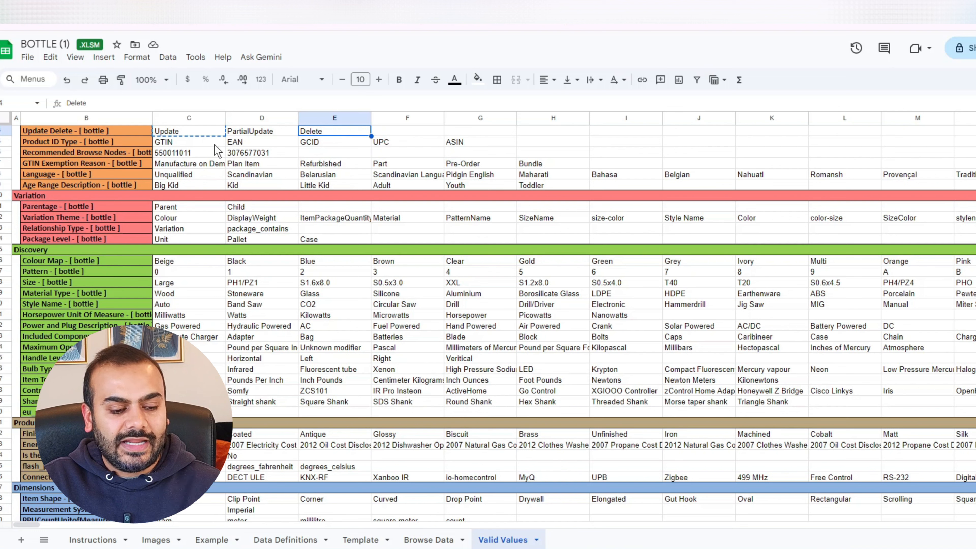
click(217, 130)
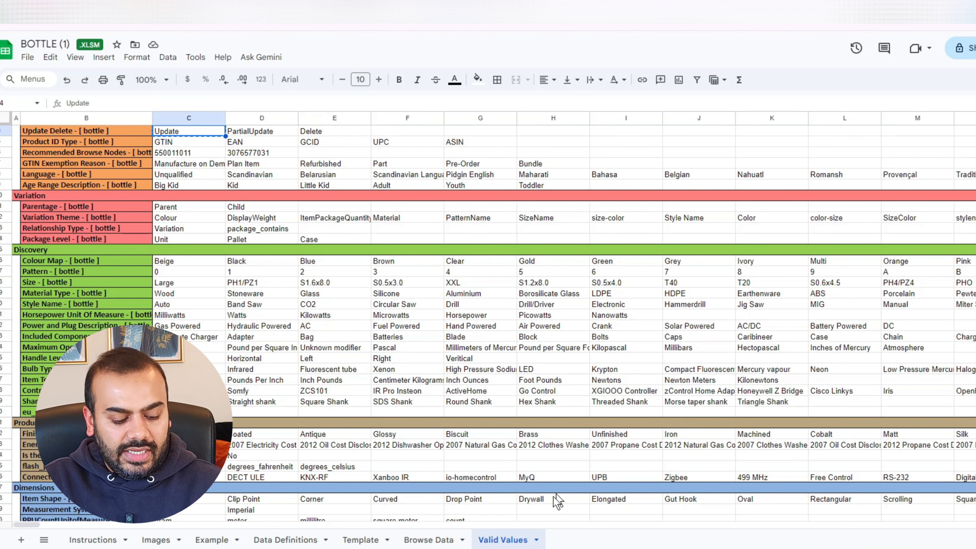
click(360, 539)
click(190, 180)
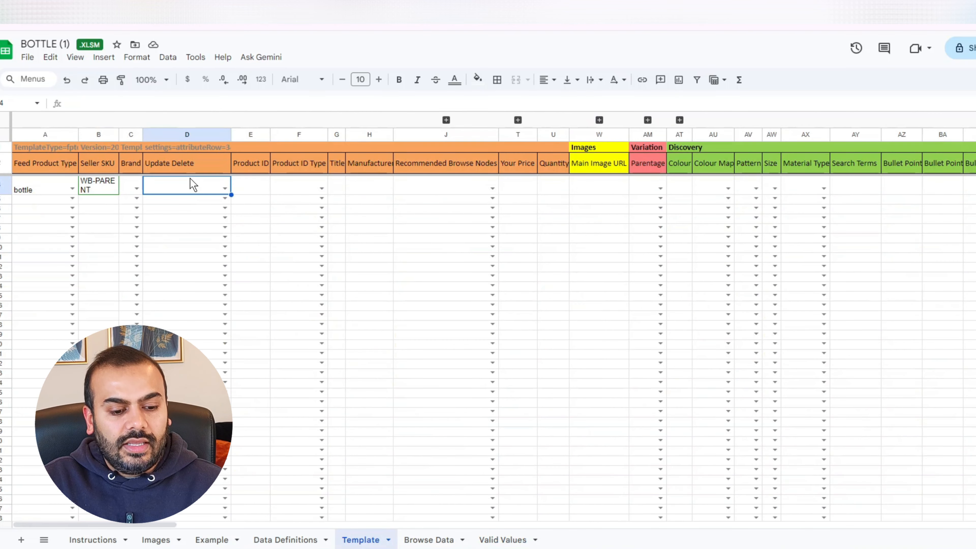
text(Update)
click(259, 186)
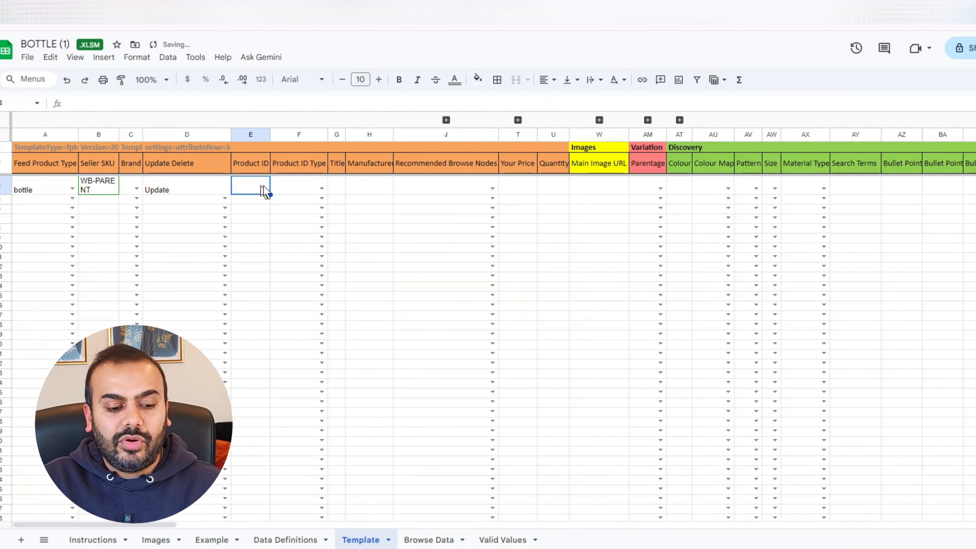
click(299, 189)
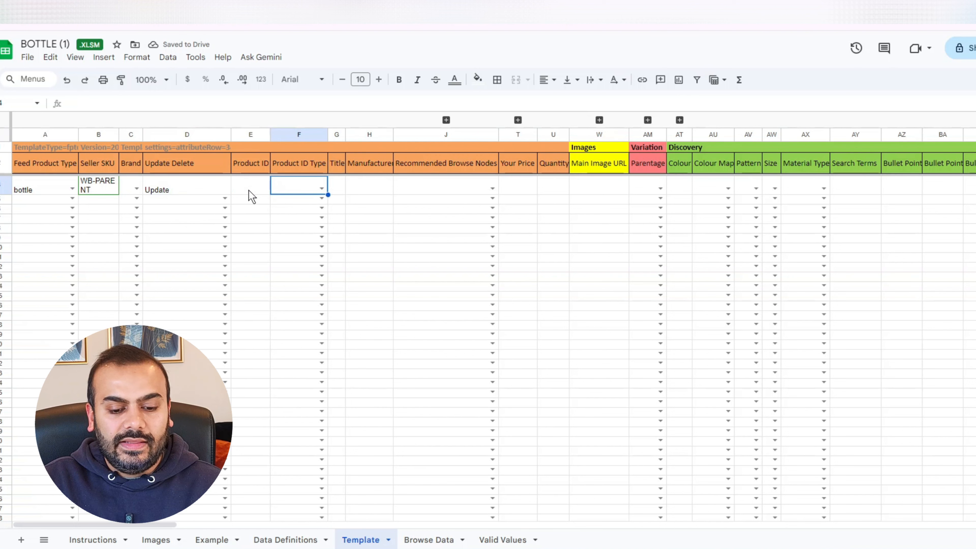
In the row below WB-PARENT, set Feed Product Type to bottle and enter WB-PINK as the Seller SKU
click(53, 200)
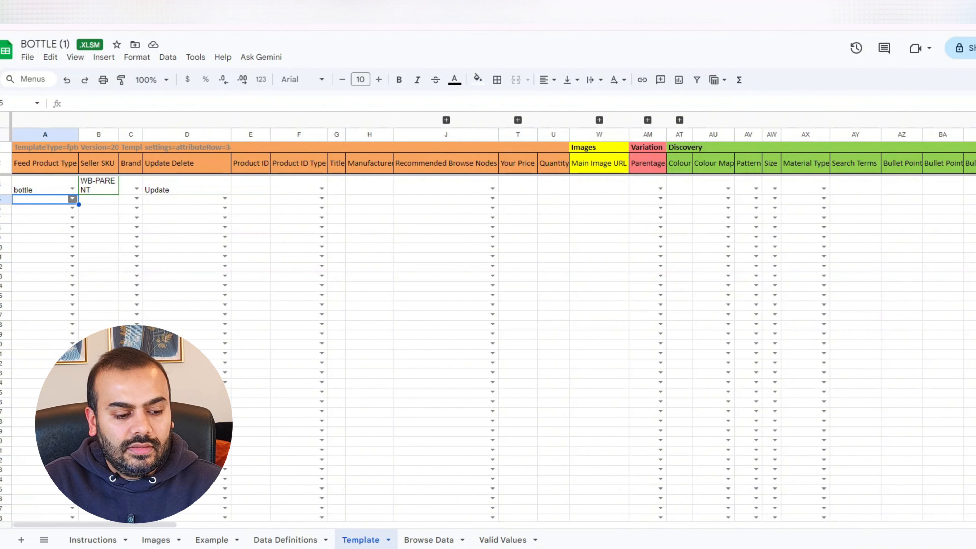
click(72, 199)
click(48, 212)
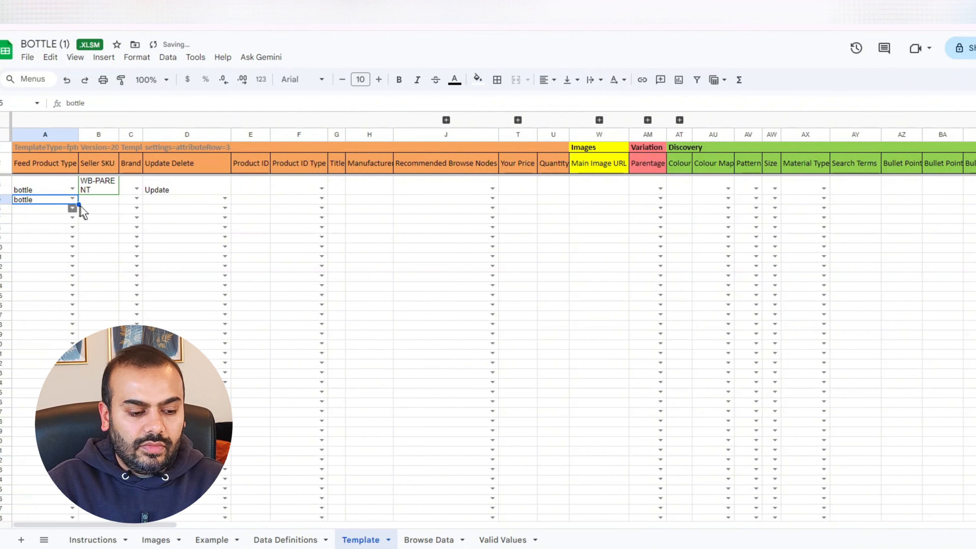
click(94, 208)
text(WB-PO)
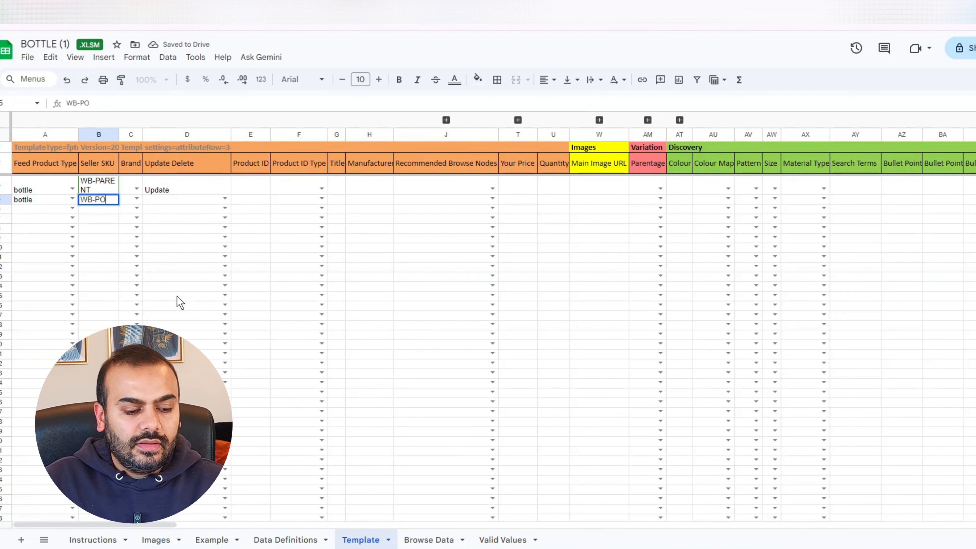
key(BackSpace)
text(INK)
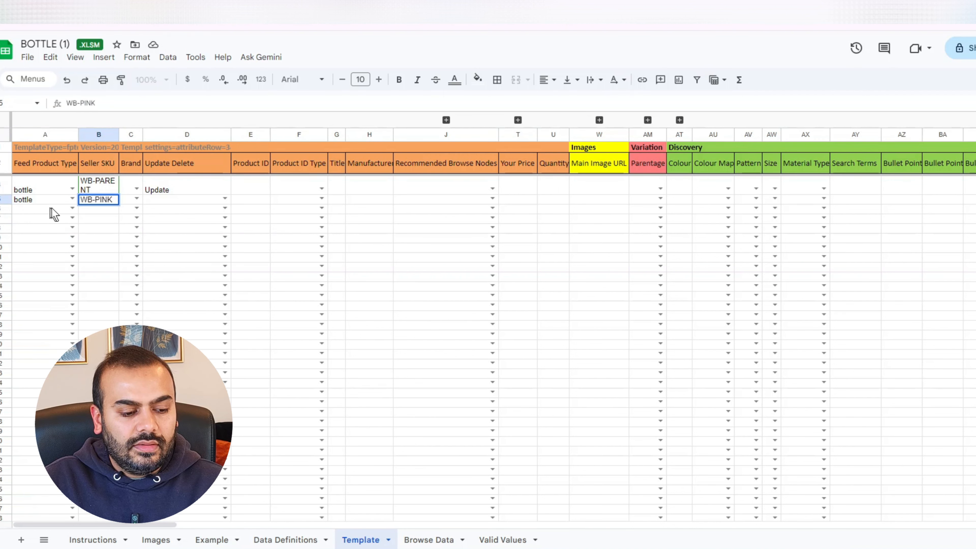
In the row below WB-PINK, set Feed Product Type to bottle and enter WB-BLUE as the Seller SKU
click(72, 208)
click(55, 219)
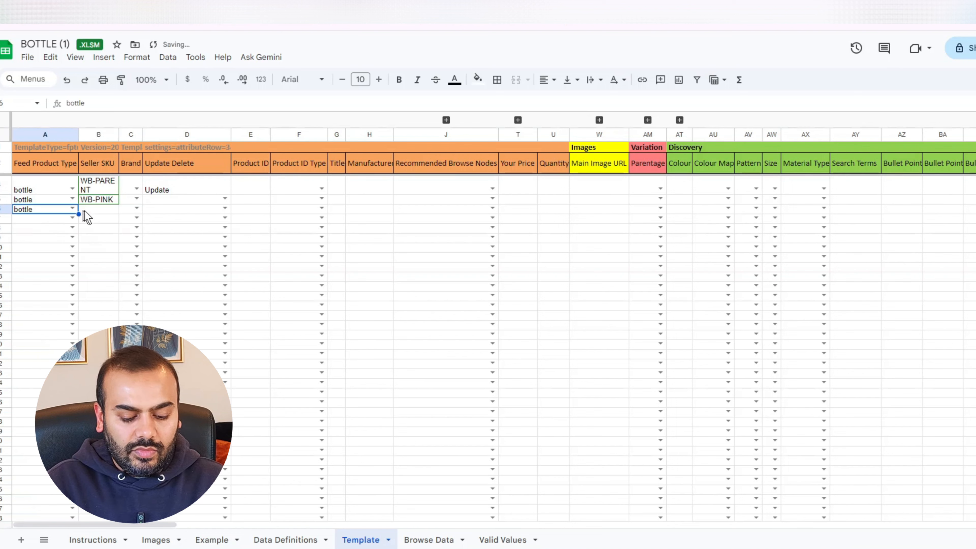
click(98, 209)
text(WB)
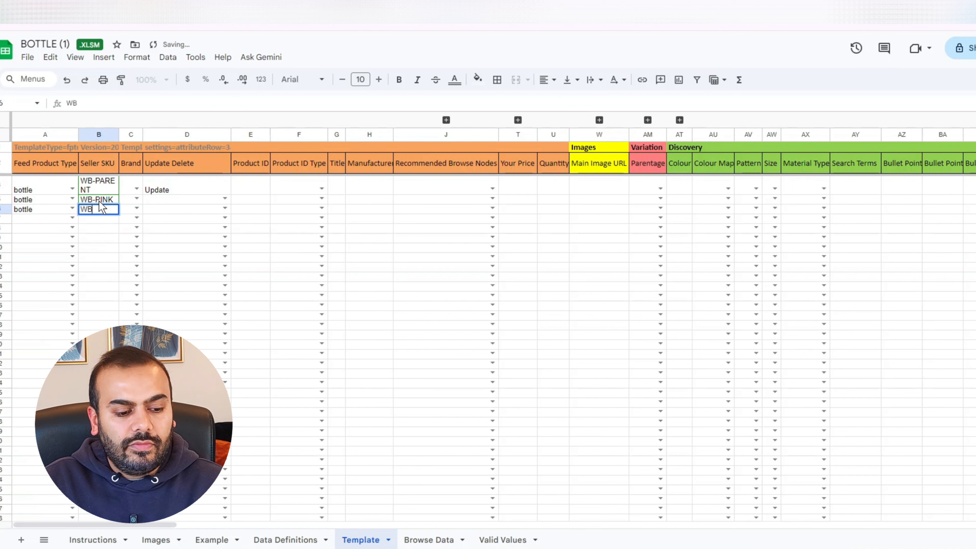
text(-BLUE)
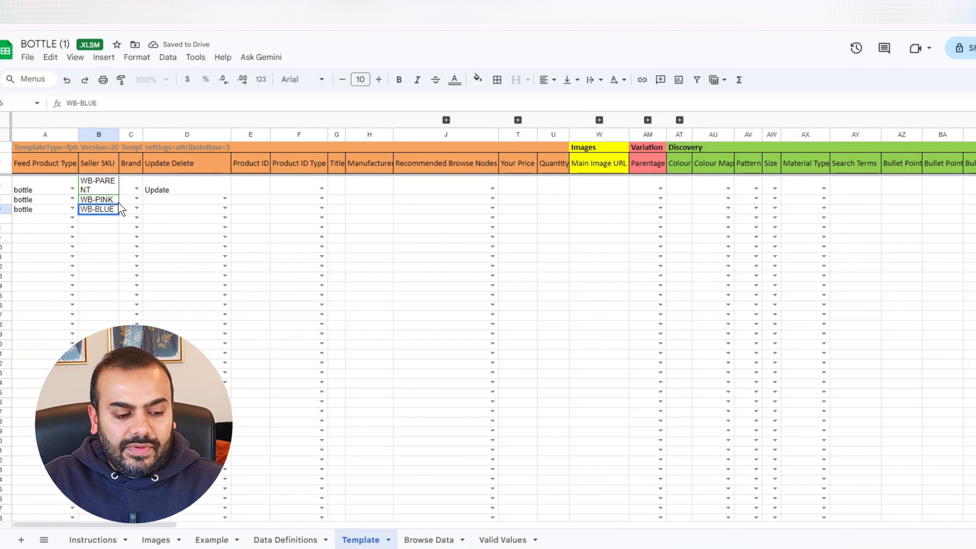
Fill the WB-PARENT row's Update value down to the WB-PINK and WB-BLUE rows in the Update Delete column
click(150, 208)
click(184, 192)
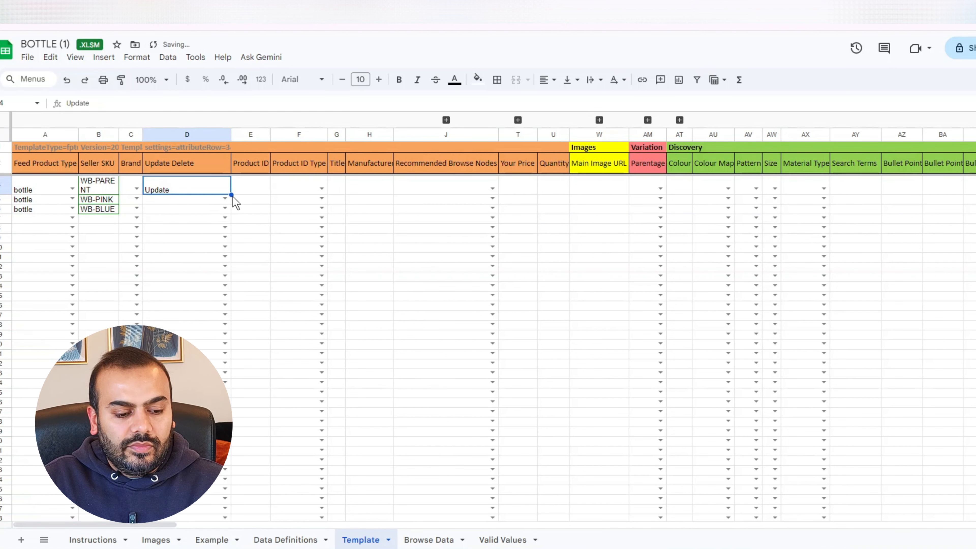
drag(231, 195, 219, 214)
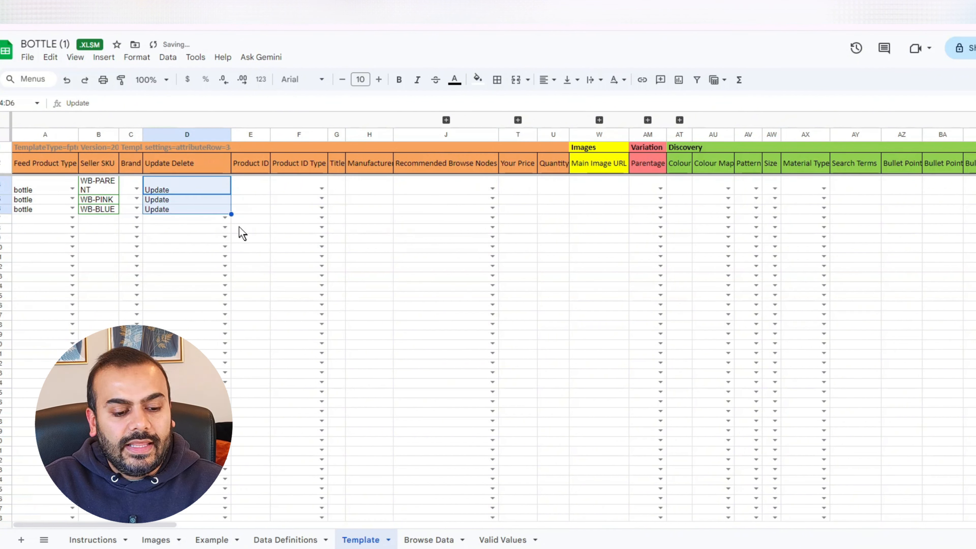
Copy UPC from the Valid Values sheet's Product ID Type options into the Product ID Type cells of the WB-PINK and WB-BLUE rows
click(299, 201)
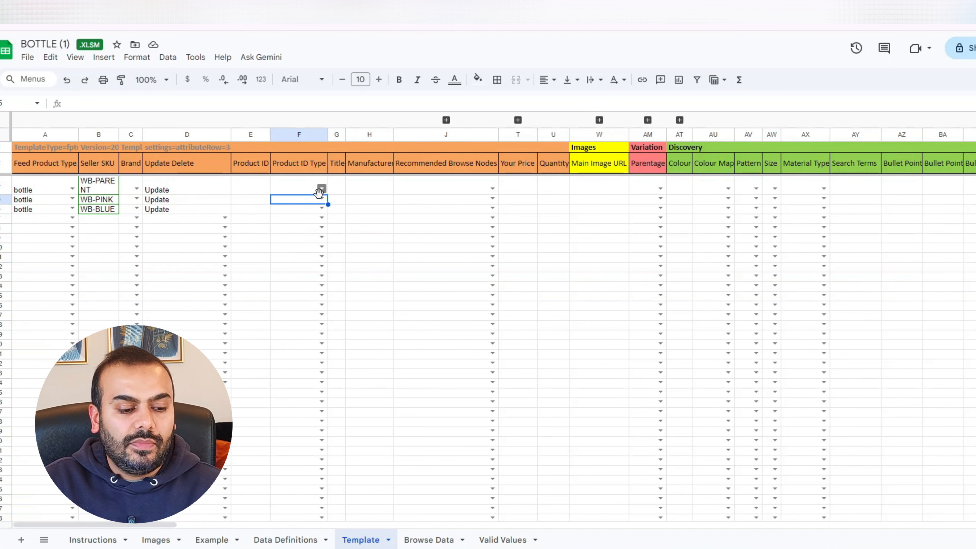
click(503, 540)
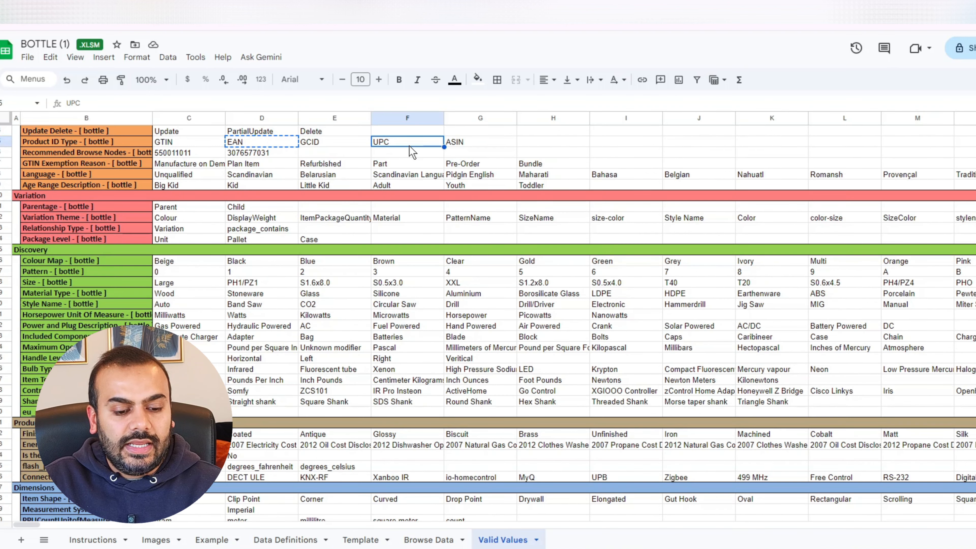
click(357, 540)
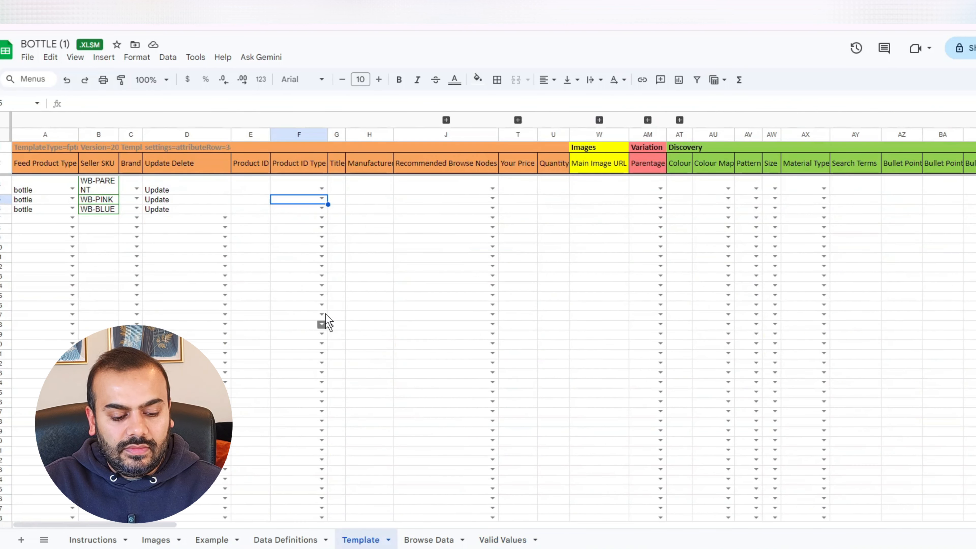
text(UPC)
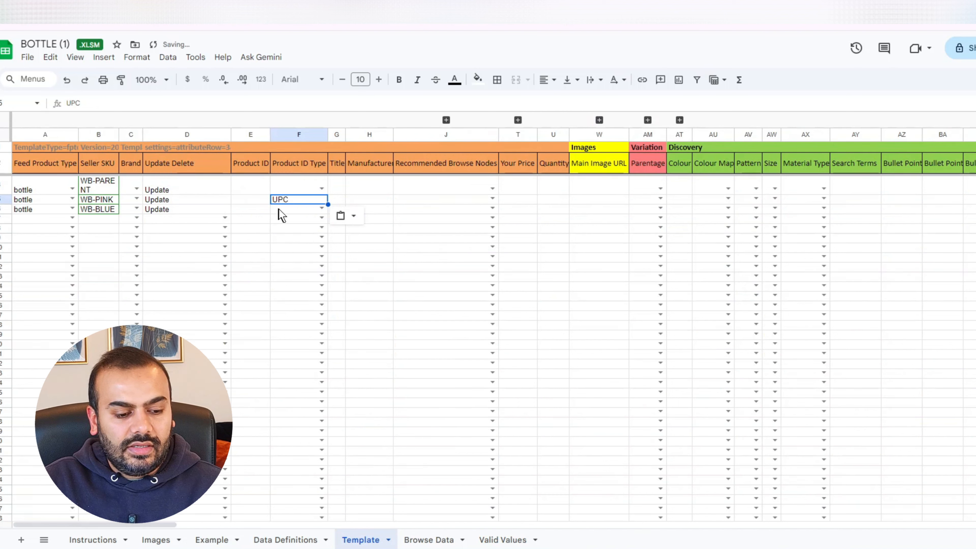
click(279, 209)
text(UPC)
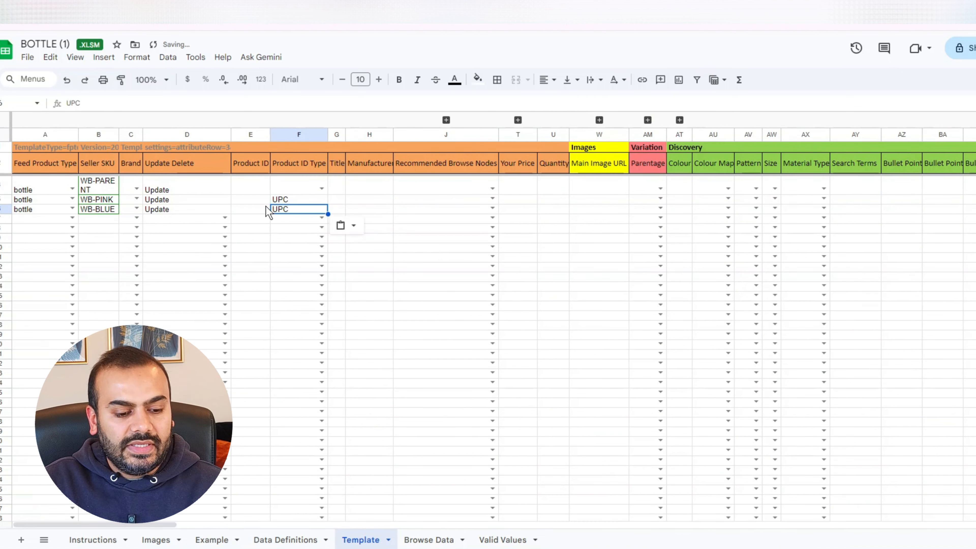
click(264, 202)
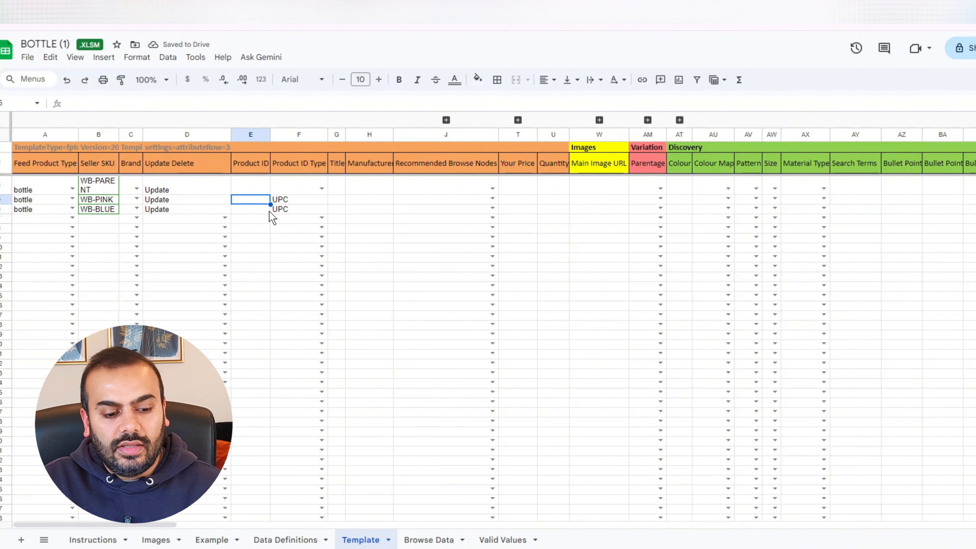
click(334, 201)
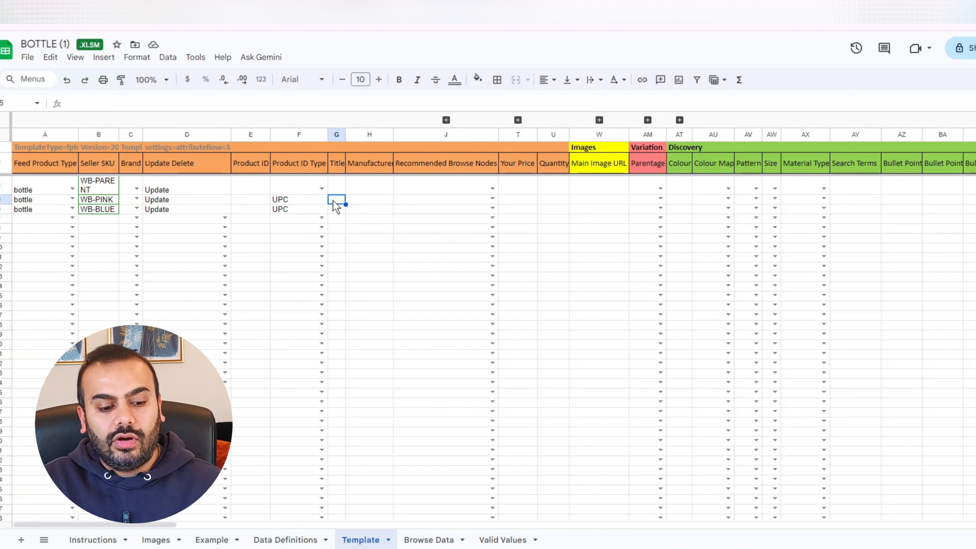
click(380, 200)
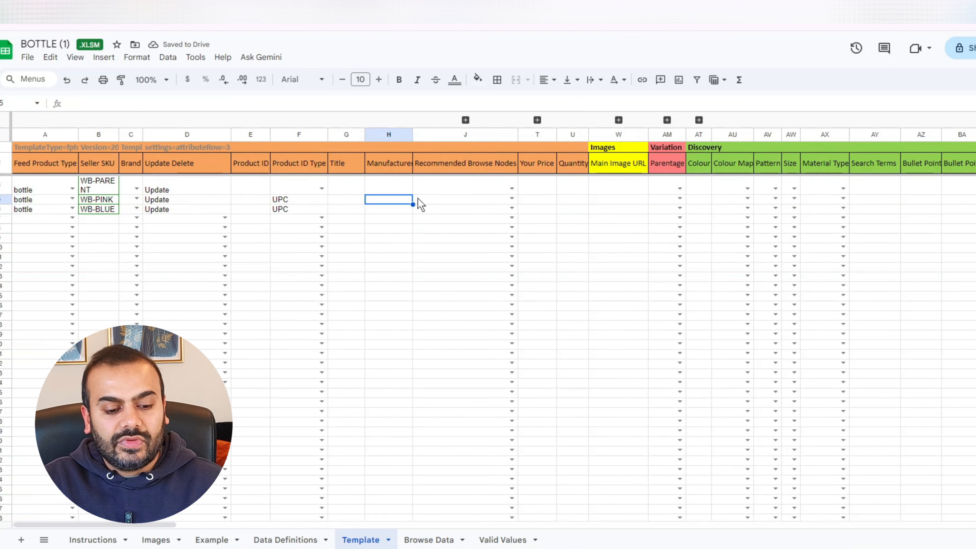
click(479, 200)
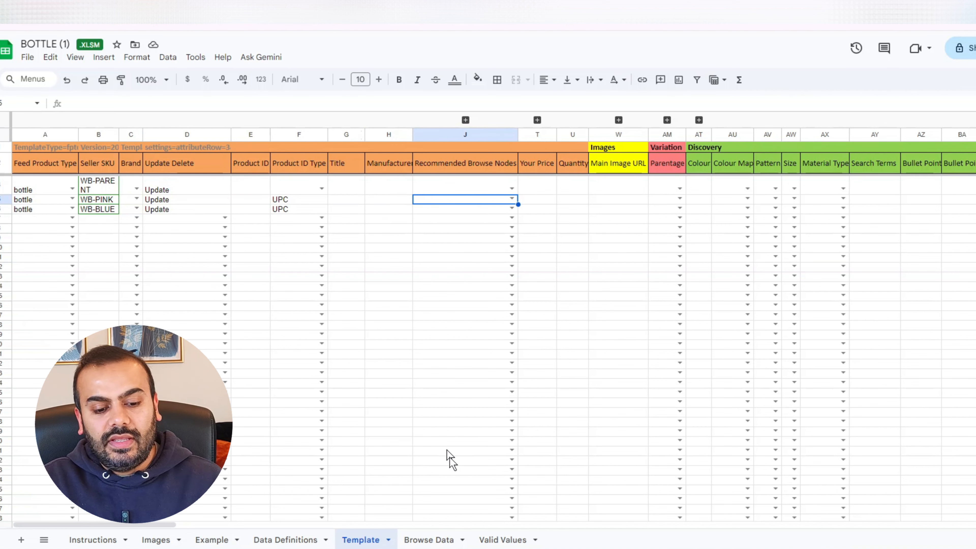
click(436, 545)
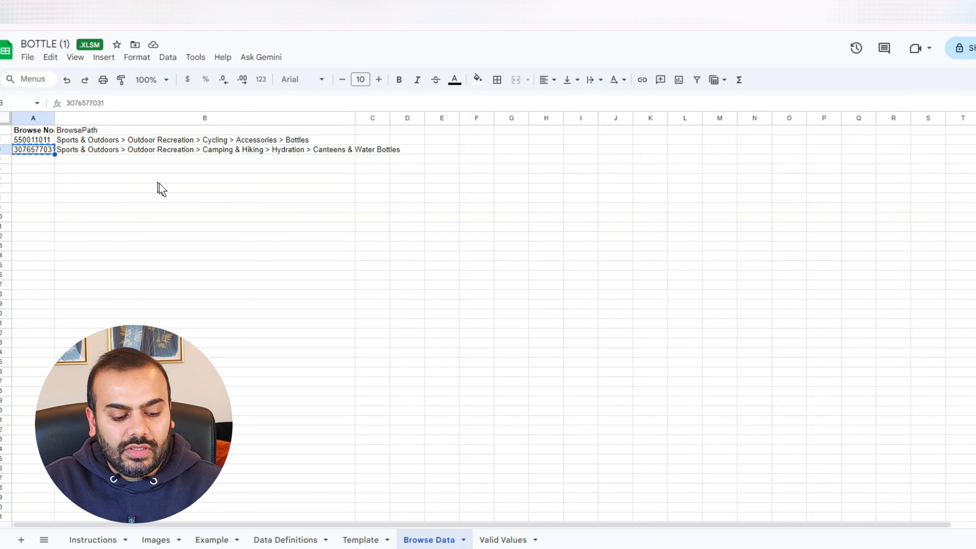
click(357, 539)
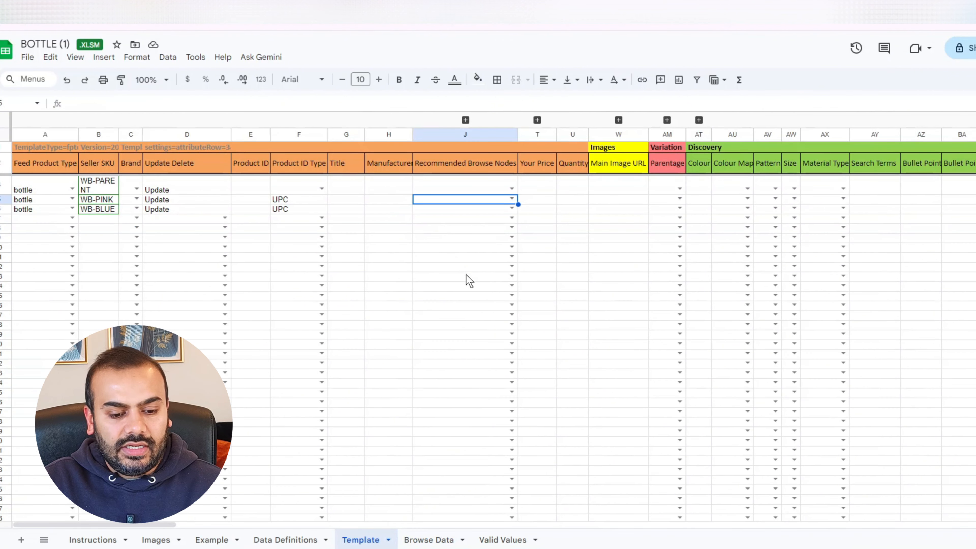
key(ctrl+v)
click(467, 180)
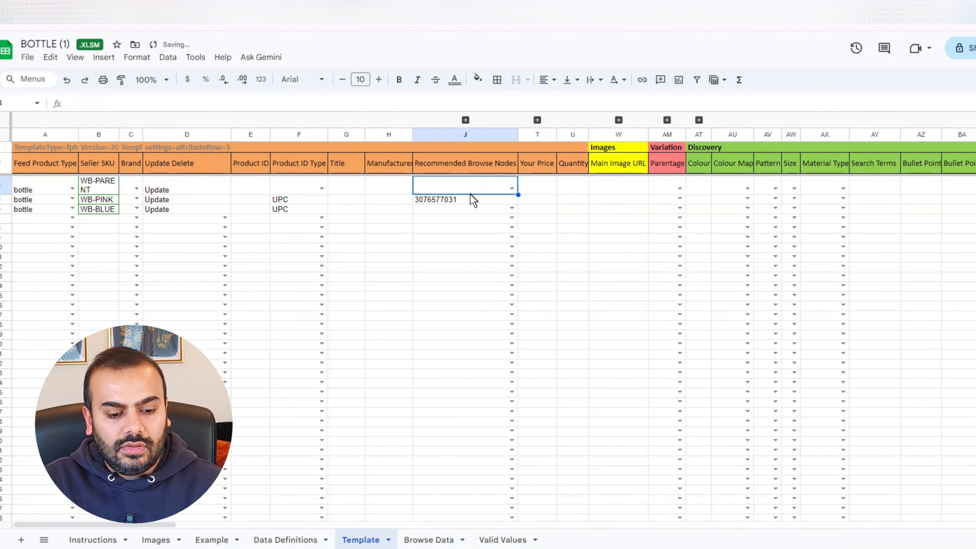
key(ctrl+v)
click(461, 209)
key(ctrl+v)
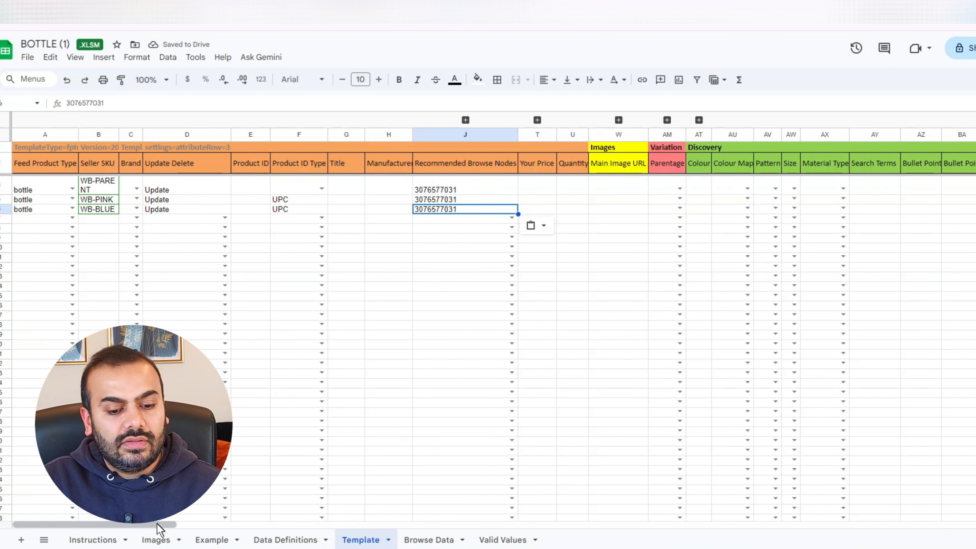
Expand the collapsed Variation columns between Parentage and the Discovery section of the Template sheet
scroll(161, 538, right, 5)
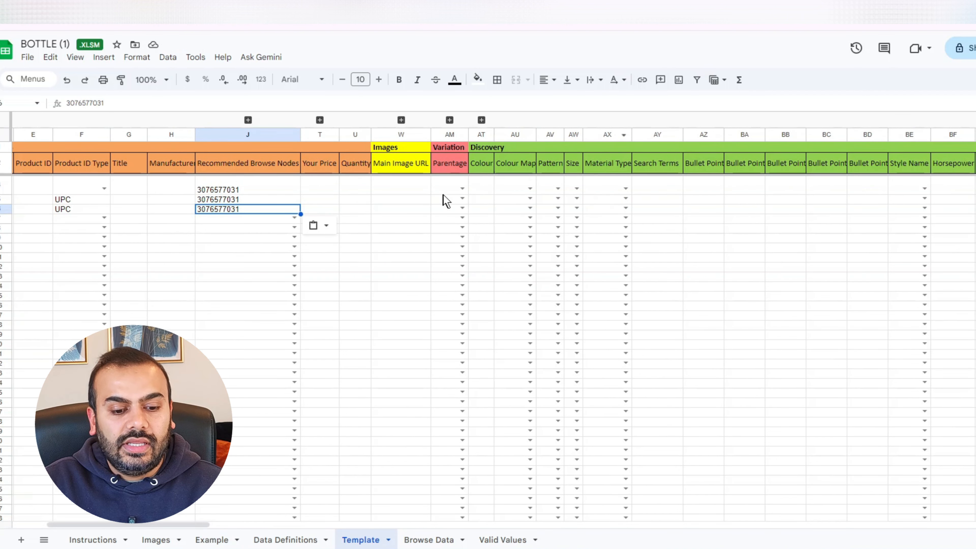
click(482, 118)
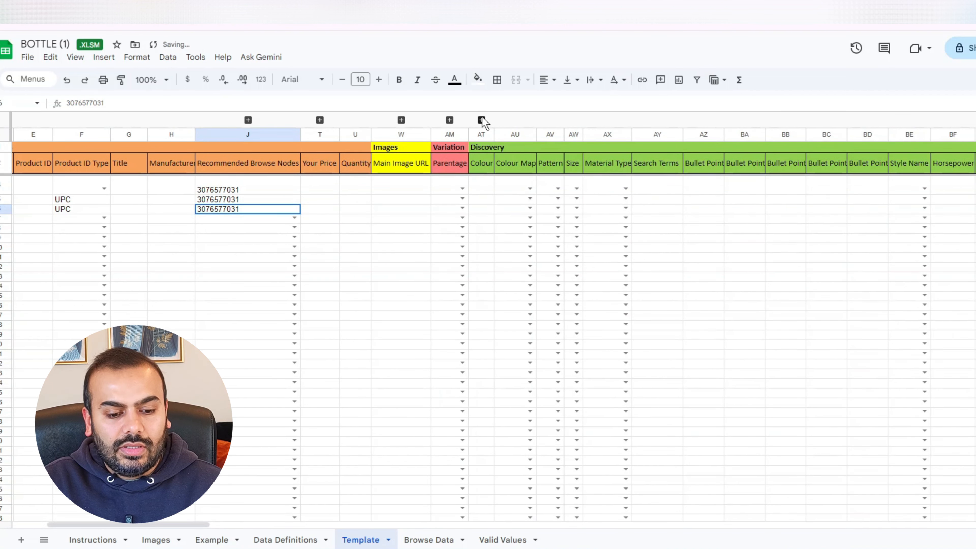
click(482, 121)
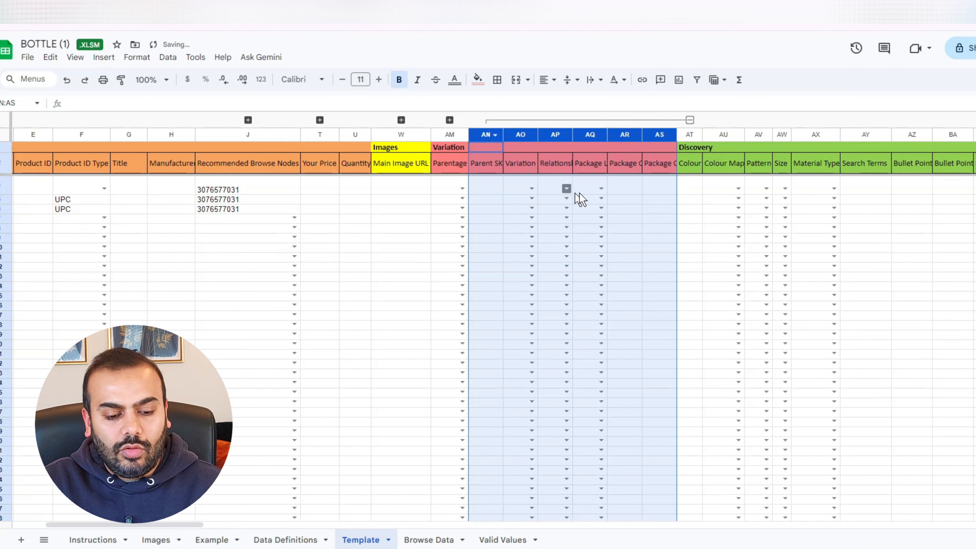
Copy Parent from the Valid Values sheet into the Parentage cell of the WB-PARENT row
click(453, 188)
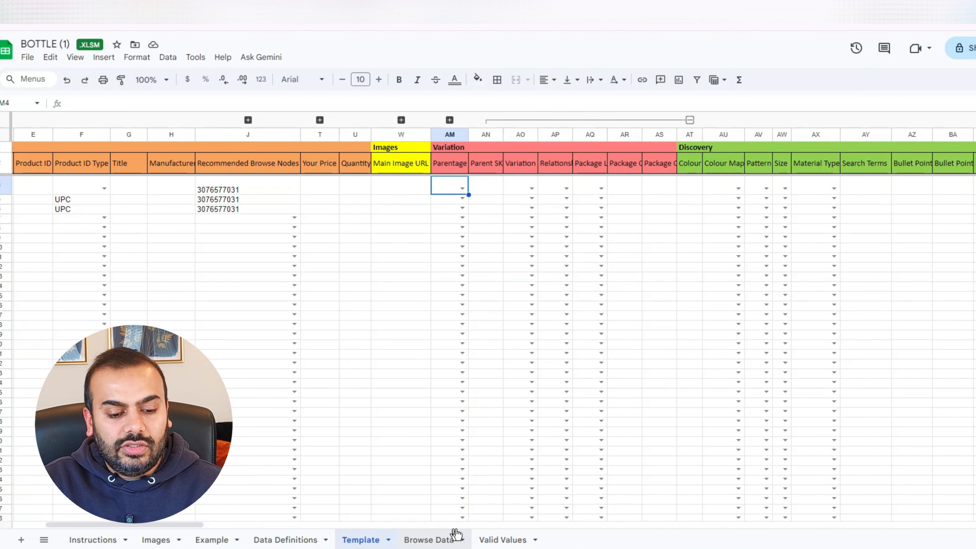
click(499, 539)
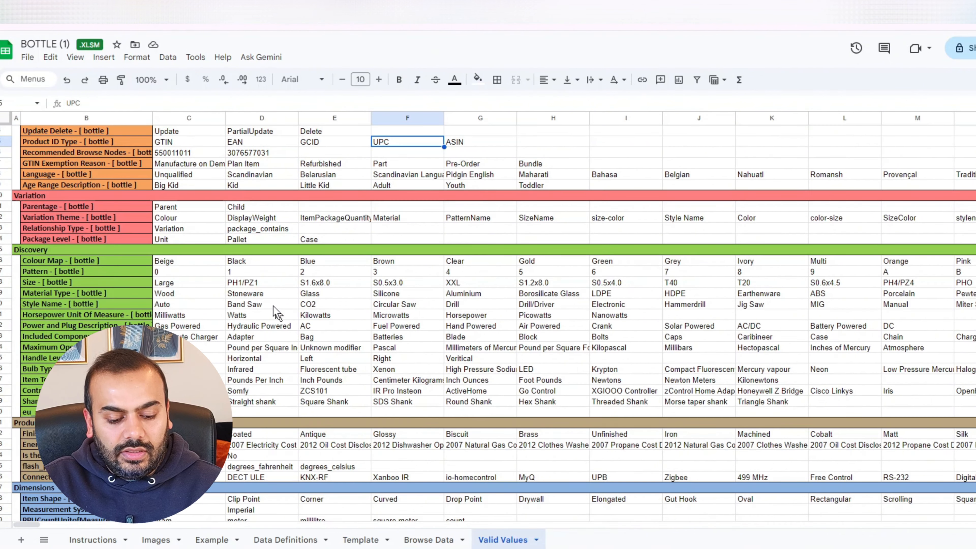
click(186, 209)
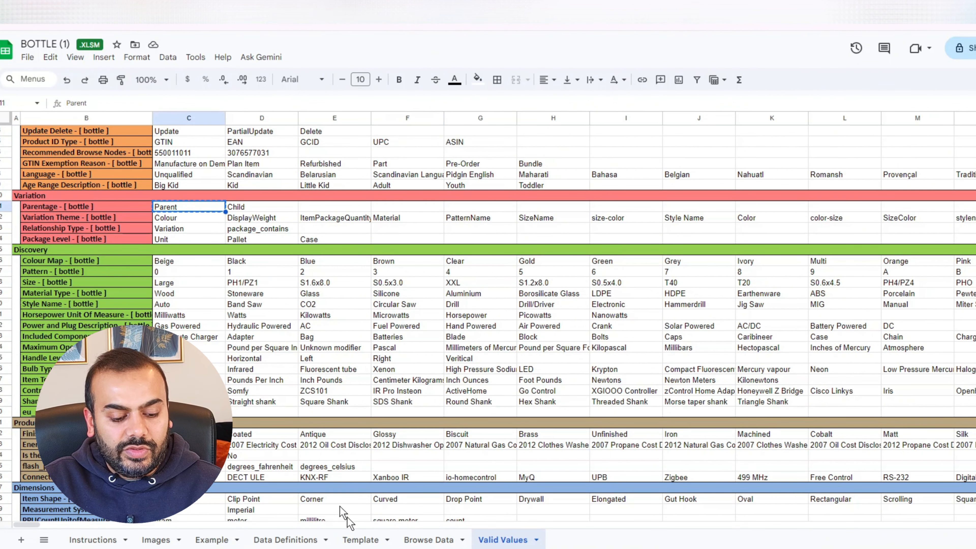
click(359, 539)
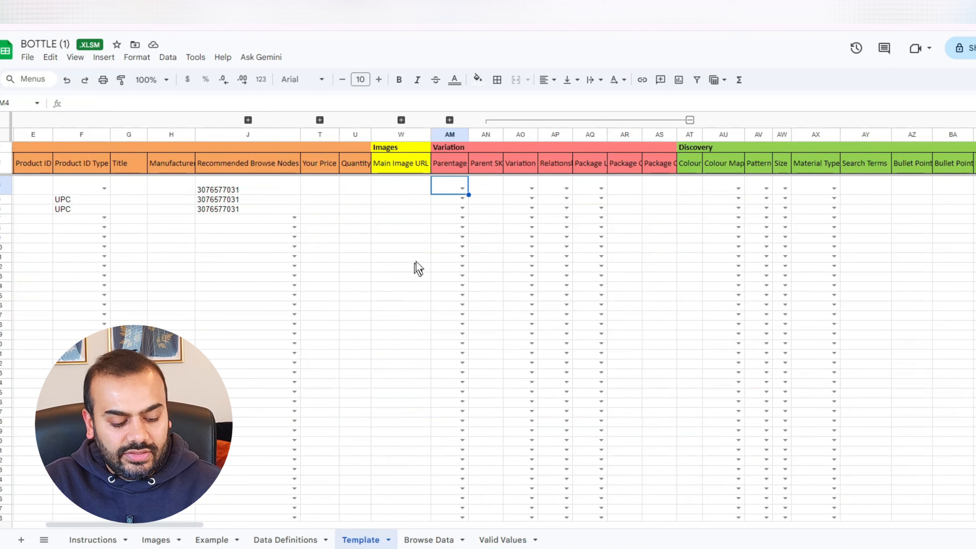
text(Parent)
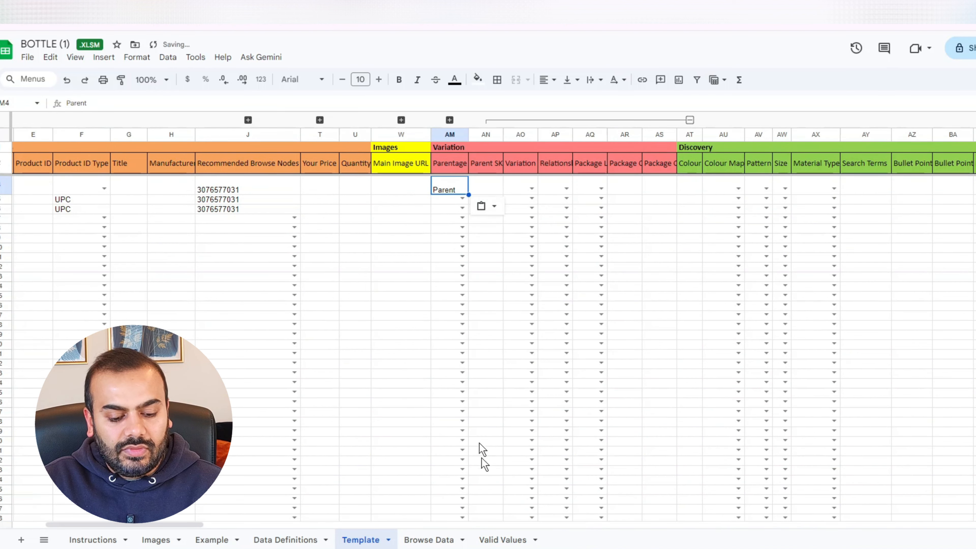
Copy Child from the Valid Values sheet into the Parentage cells of the WB-PINK and WB-BLUE rows
click(499, 539)
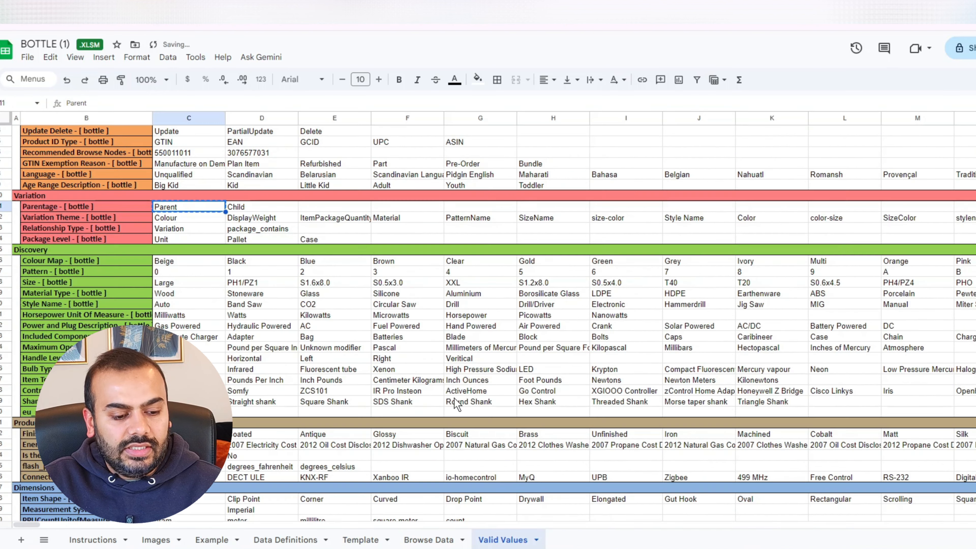
click(228, 211)
key(ctrl+c)
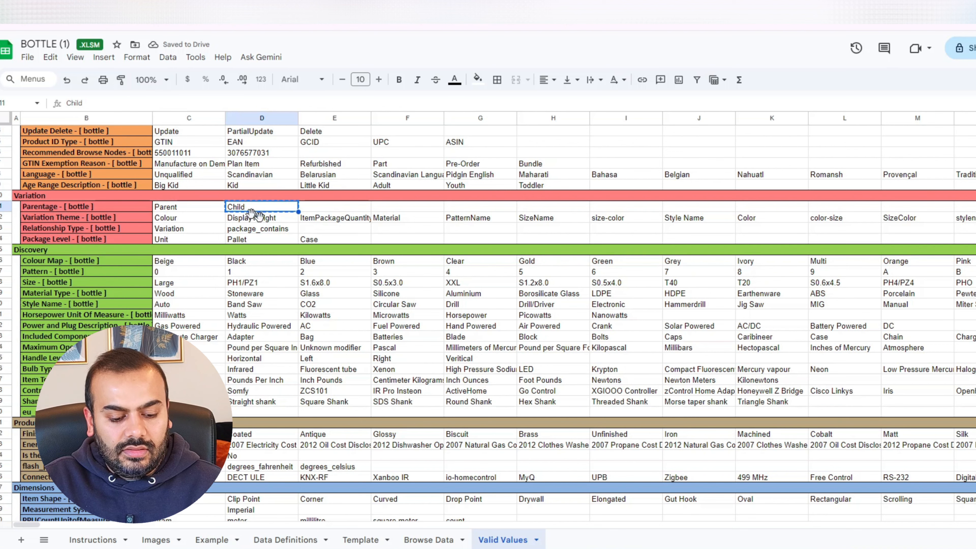
click(420, 540)
click(364, 539)
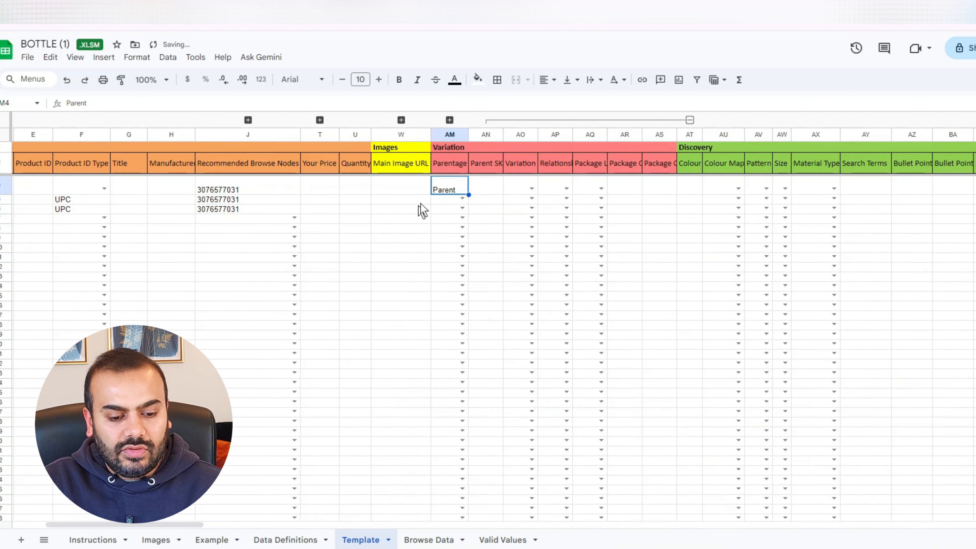
click(451, 200)
key(ctrl+v)
click(444, 211)
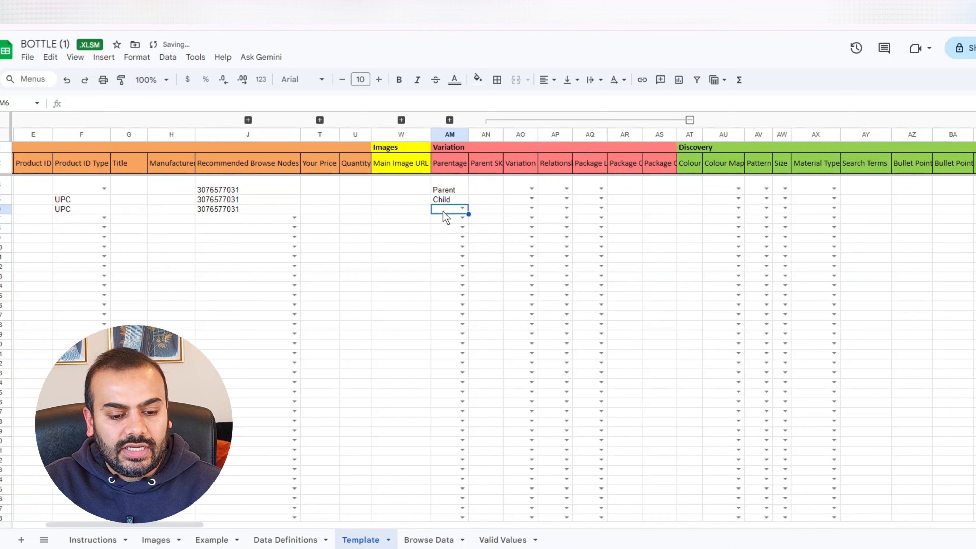
key(ctrl+v)
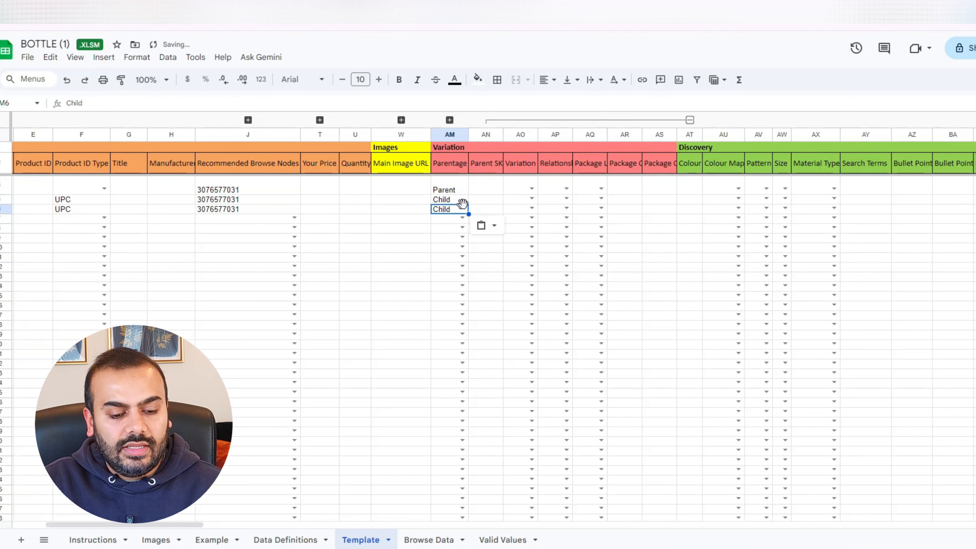
Copy the WB-PARENT SKU into the Parent SKU cells of the WB-PINK and WB-BLUE child rows
click(487, 190)
click(495, 203)
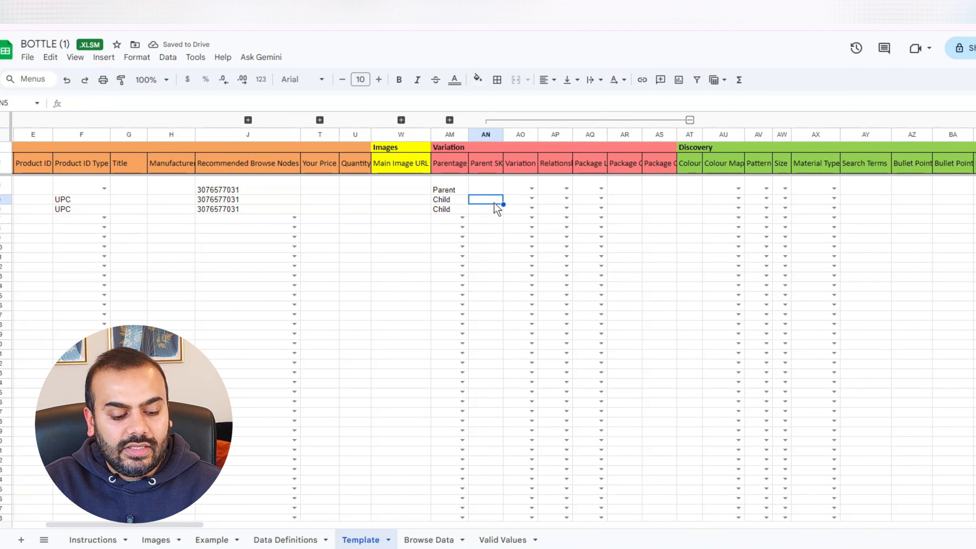
drag(198, 524, 152, 524)
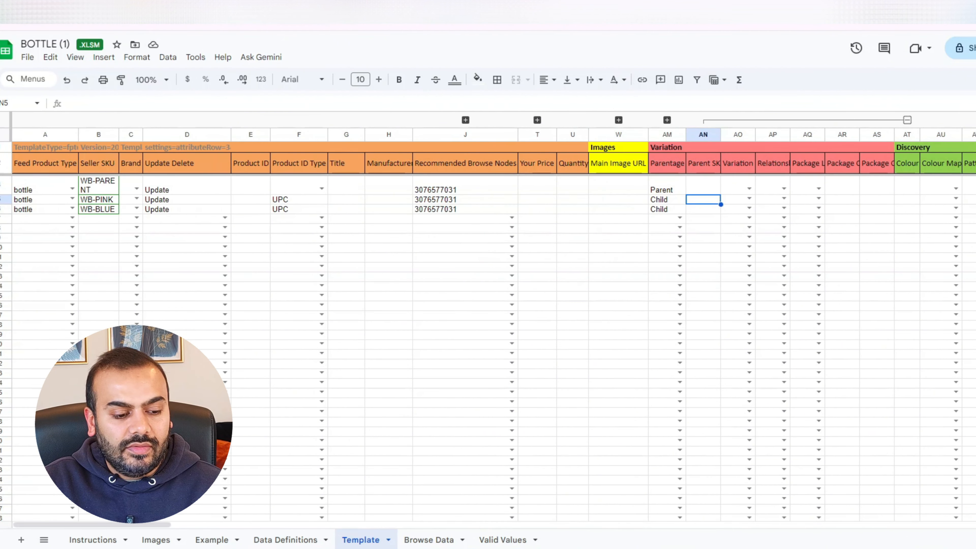
click(101, 183)
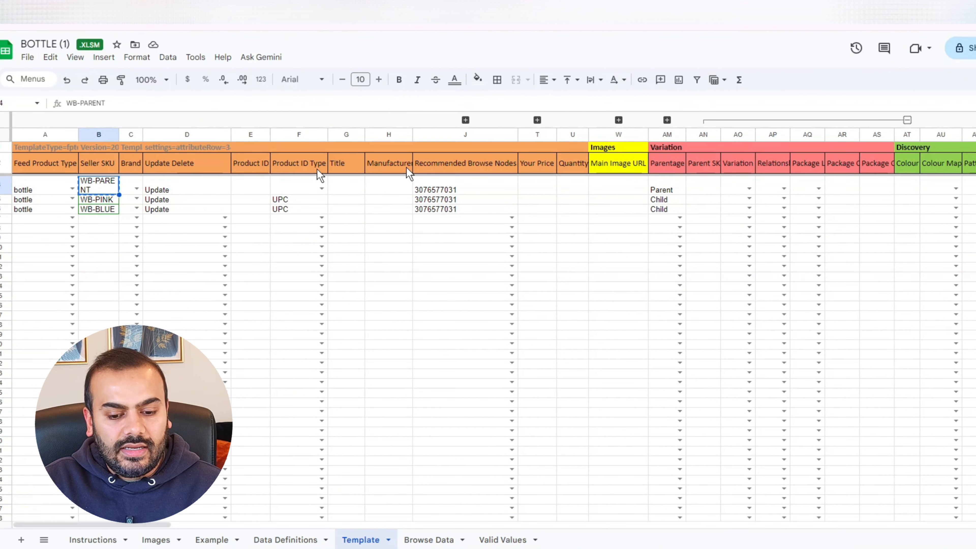
key(ctrl+c)
click(704, 199)
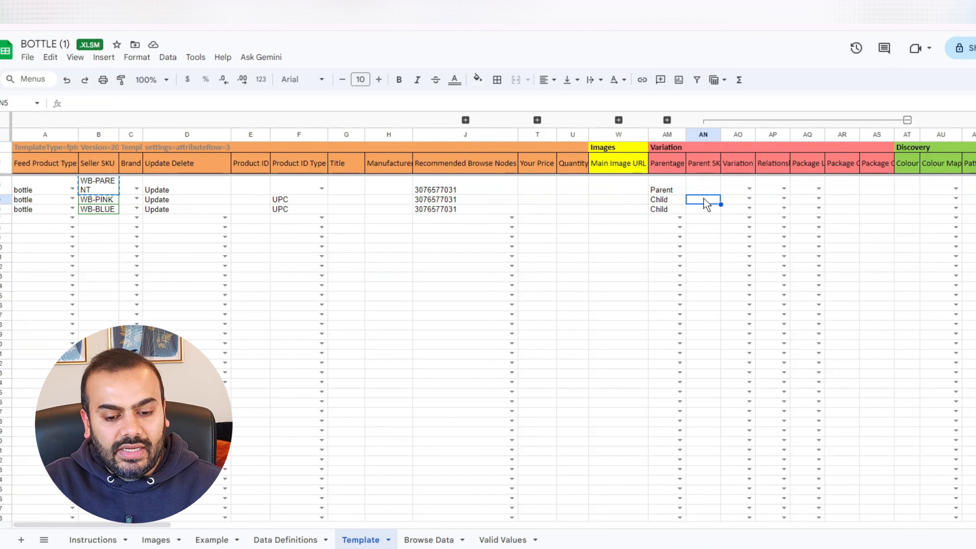
key(ctrl+v)
click(703, 217)
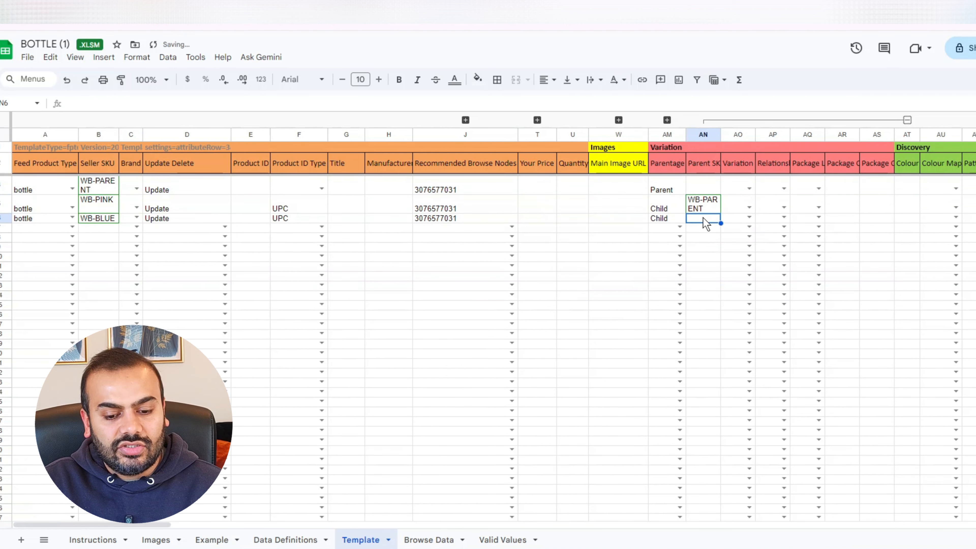
key(ctrl+v)
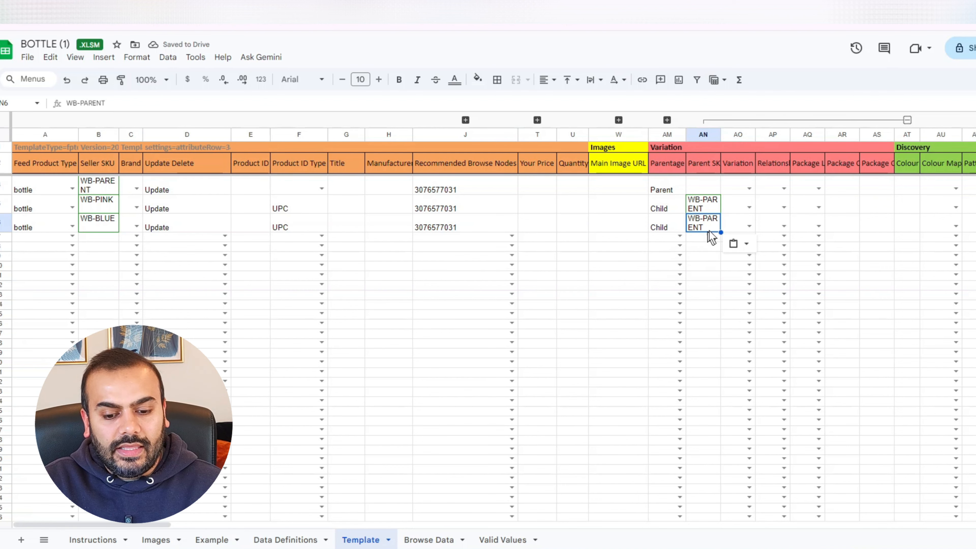
Copy Colour from the Valid Values sheet into the Variation Theme cells of the WB-PINK and WB-BLUE rows
click(503, 540)
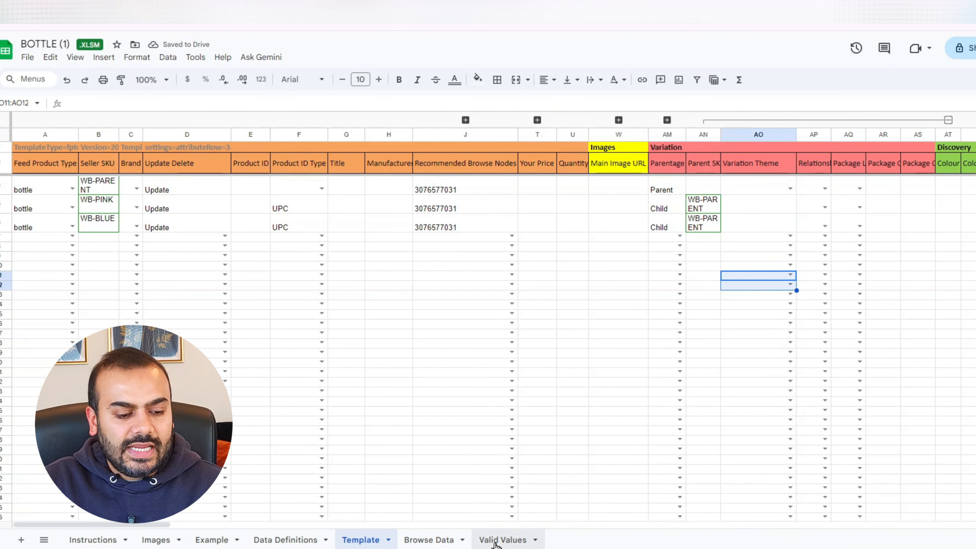
click(495, 540)
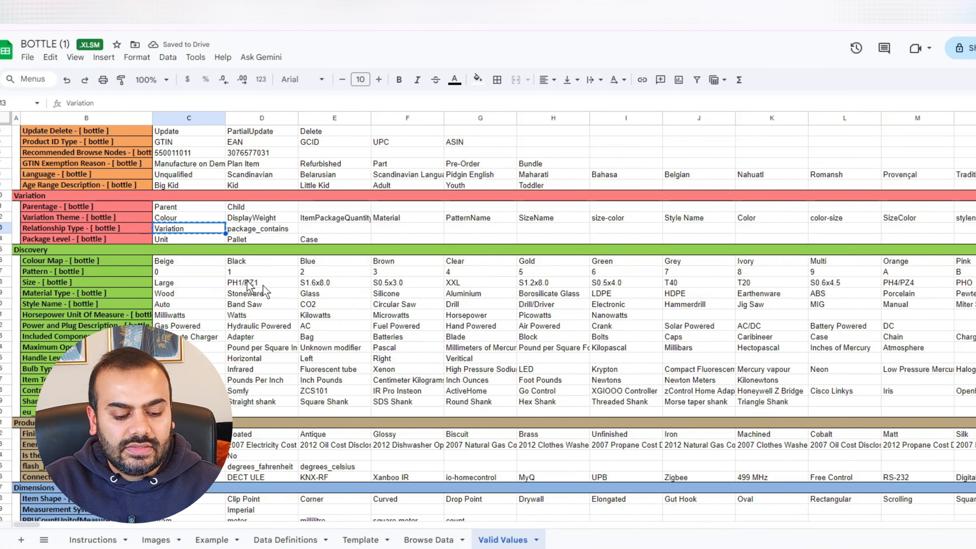
click(173, 221)
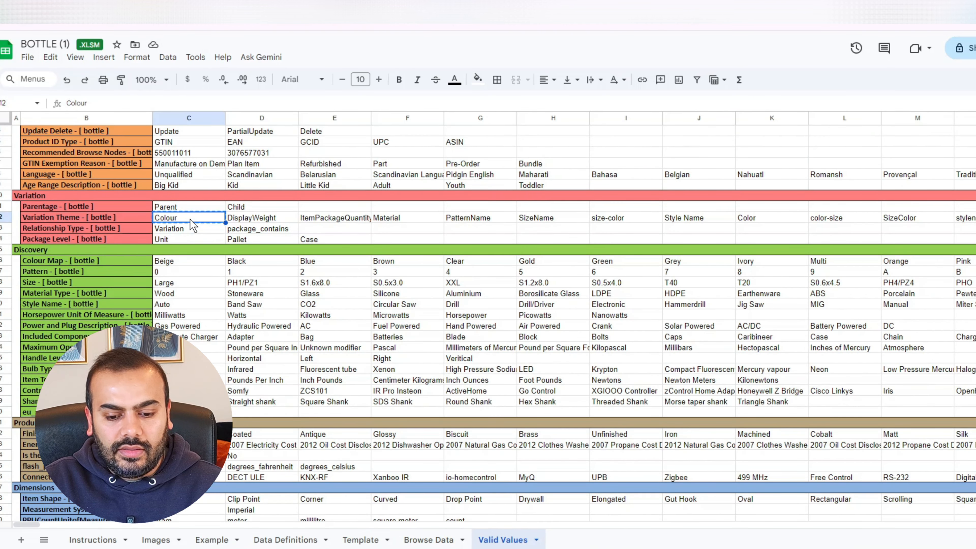
click(355, 539)
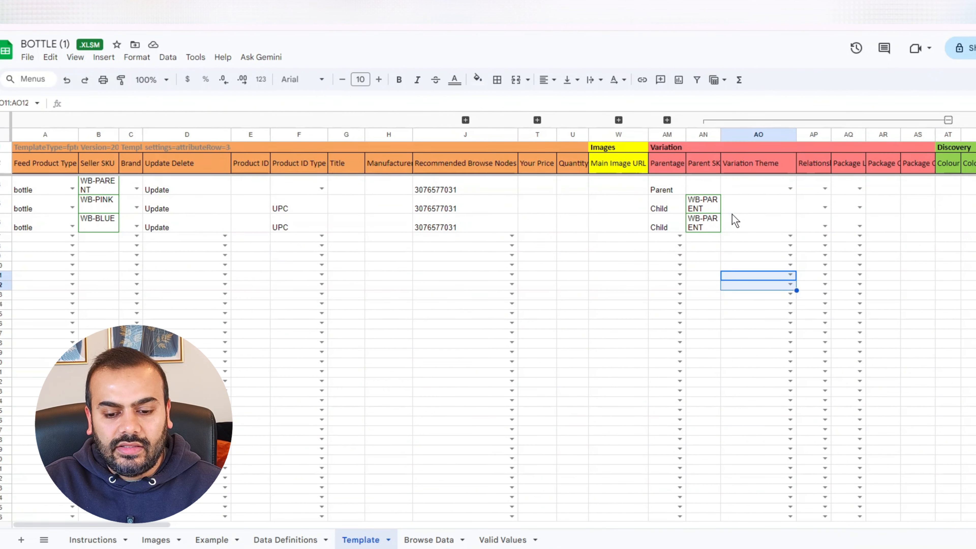
click(746, 211)
key(ctrl+v)
click(752, 224)
key(ctrl+v)
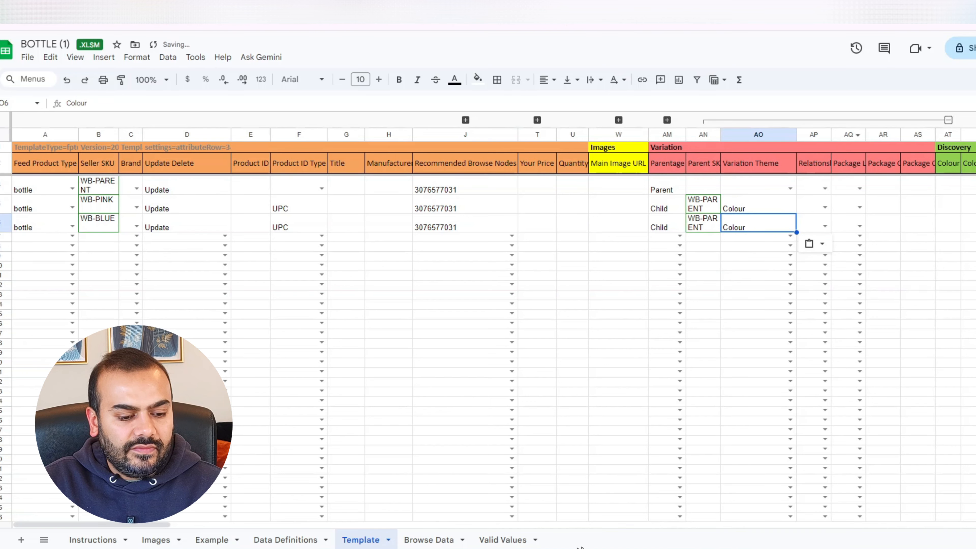
Copy Variation from the Valid Values sheet into the Relationship Type cells of the WB-PINK and WB-BLUE rows
click(505, 540)
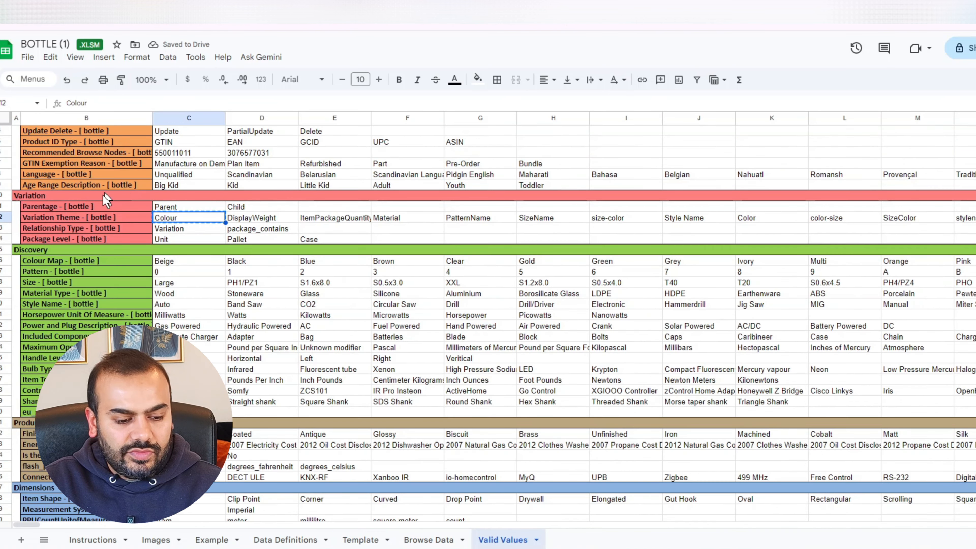
key(Down)
key(Down)
click(183, 231)
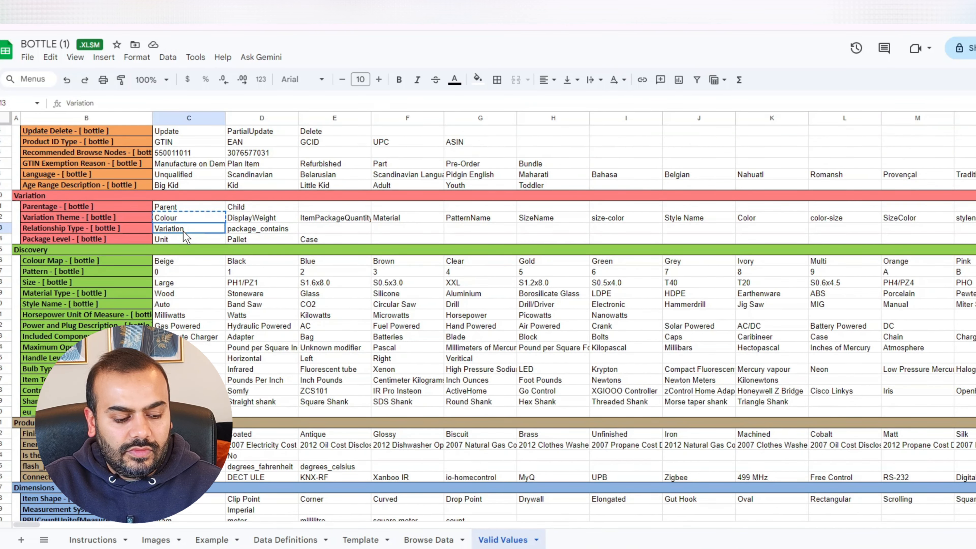
click(372, 526)
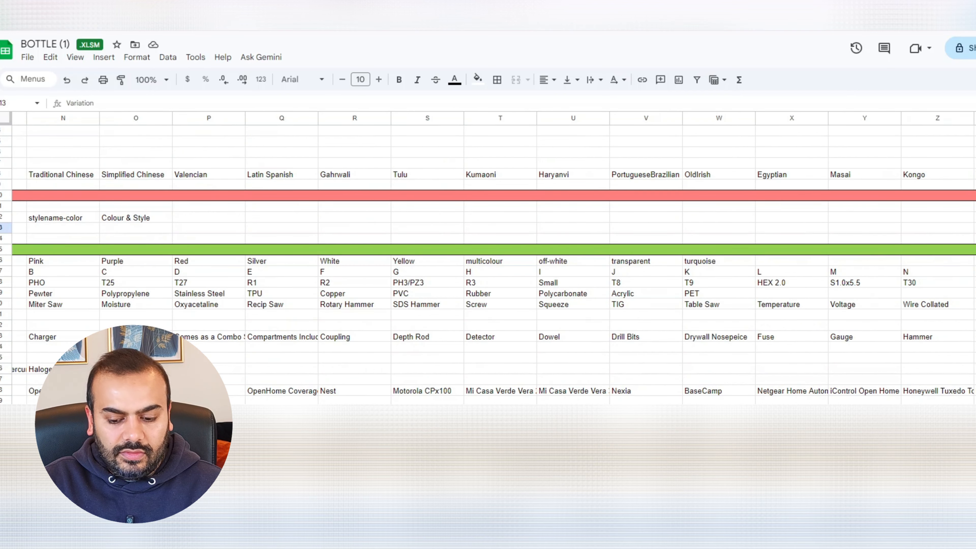
scroll(493, 265, left, 18)
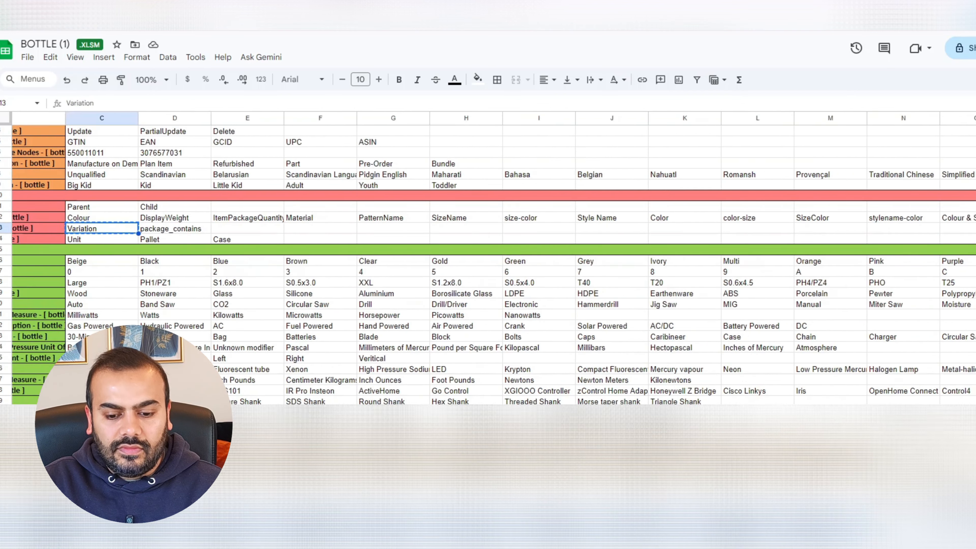
click(373, 537)
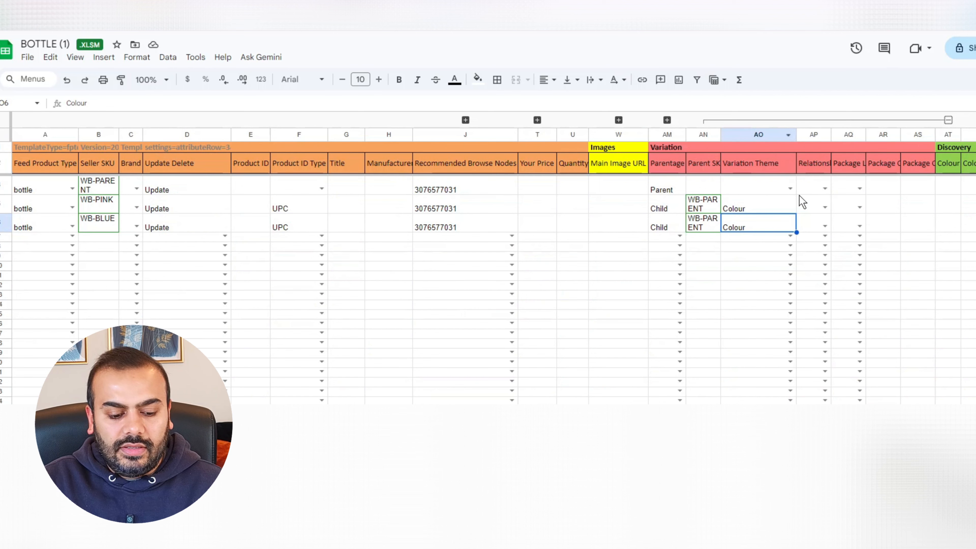
click(806, 207)
key(ctrl+v)
click(815, 223)
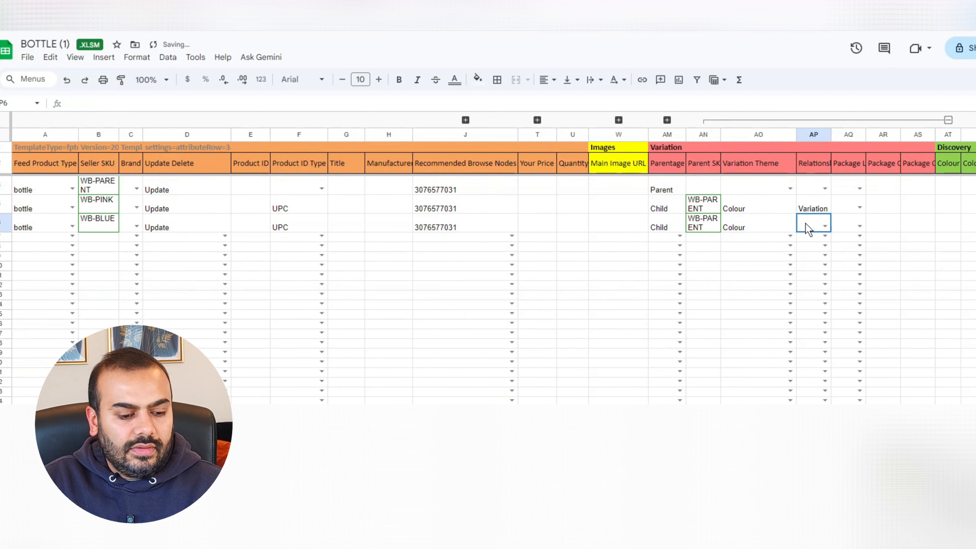
key(ctrl+v)
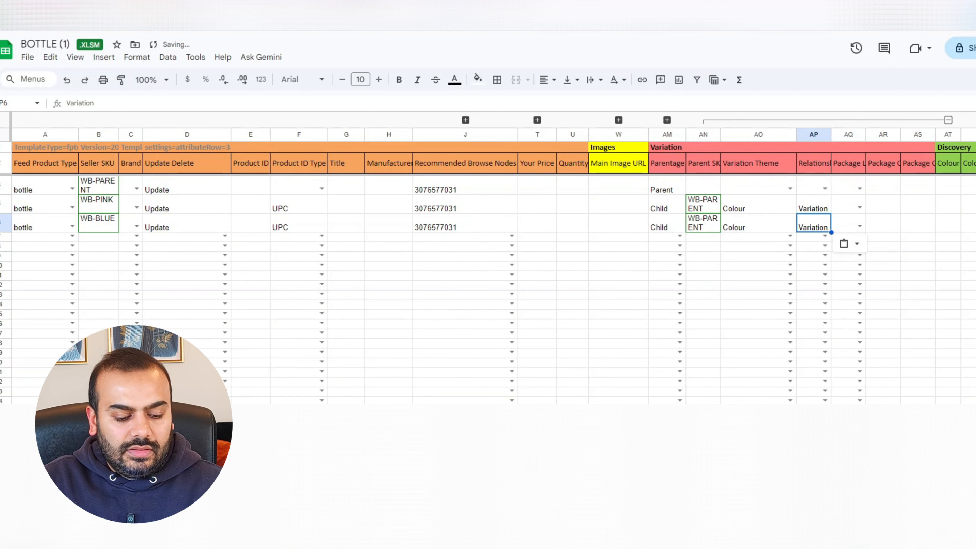
Enter PINK and BLUE in the Discovery section's Colour cells of the WB-PINK and WB-BLUE rows
click(485, 538)
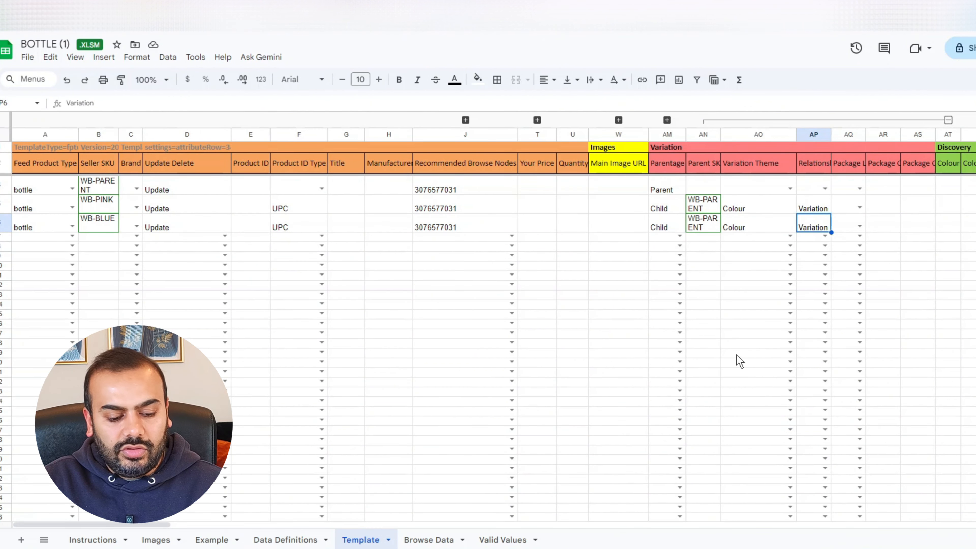
drag(165, 530, 211, 535)
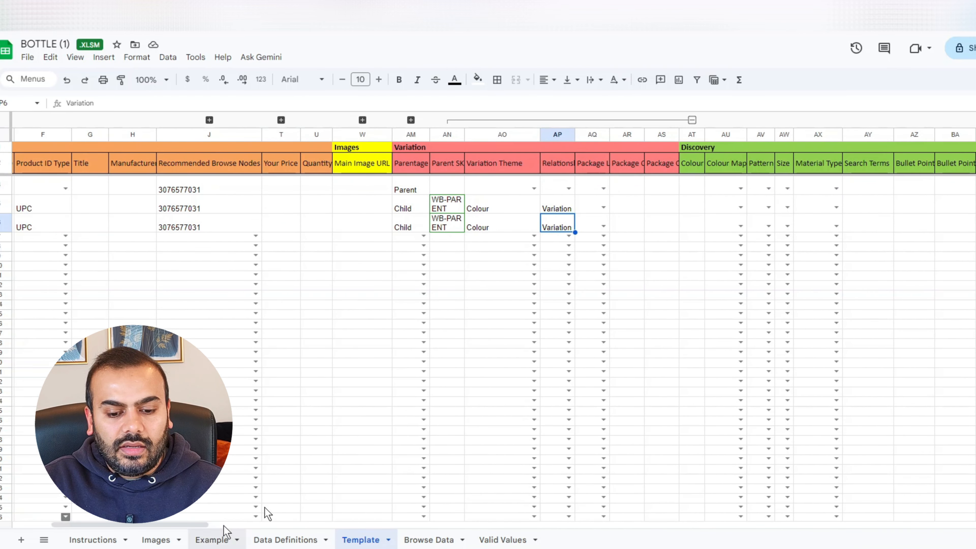
click(696, 211)
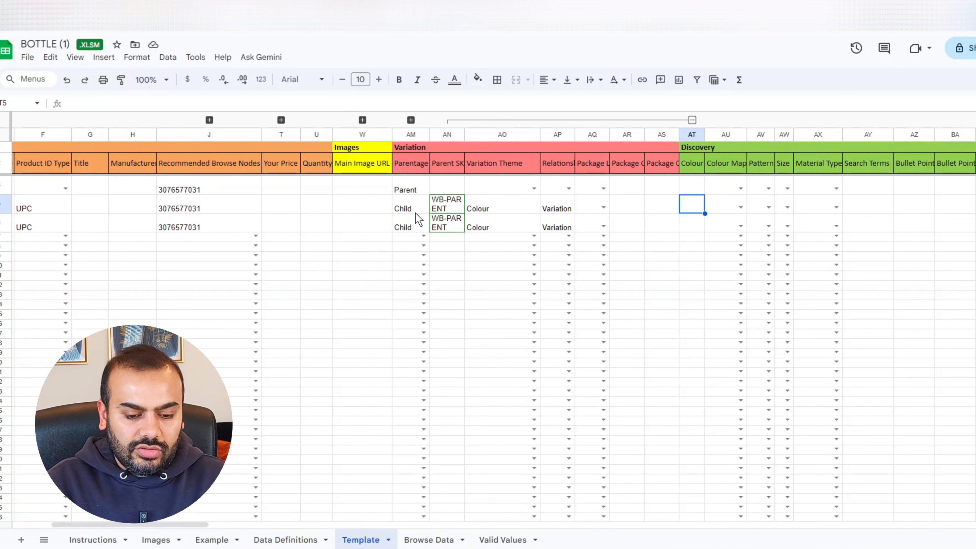
text(pink)
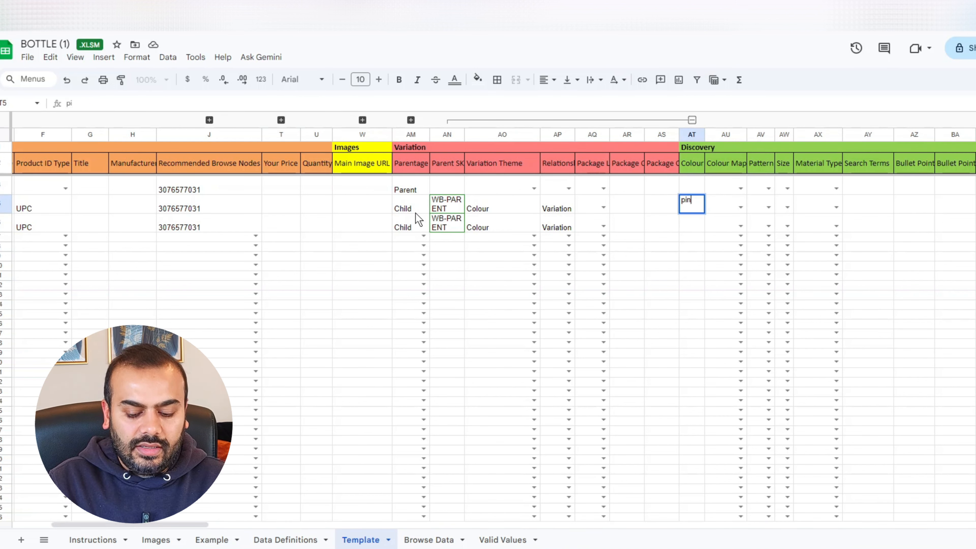
key(BackSpace)
key(BackSpace)
key(BackSpace)
key(BackSpace)
text(PINK)
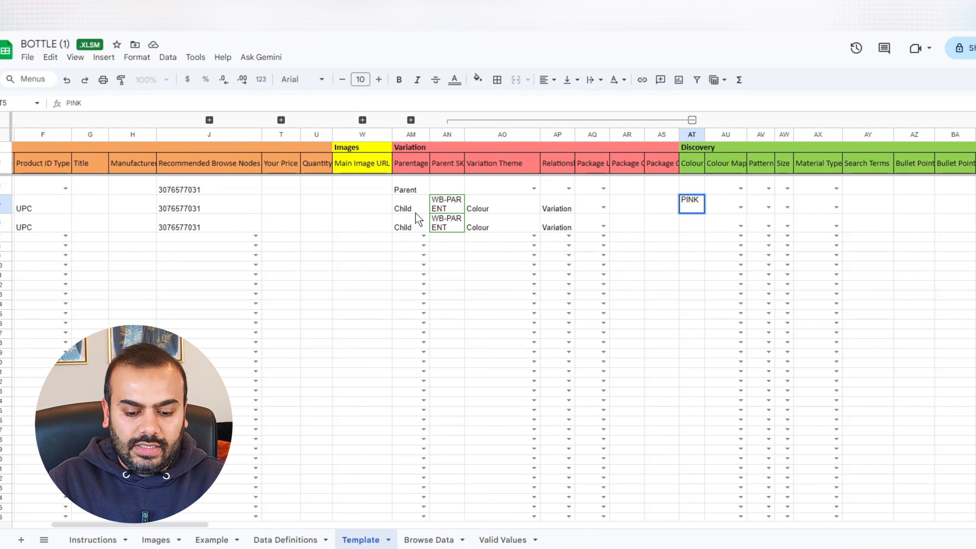
key(Return)
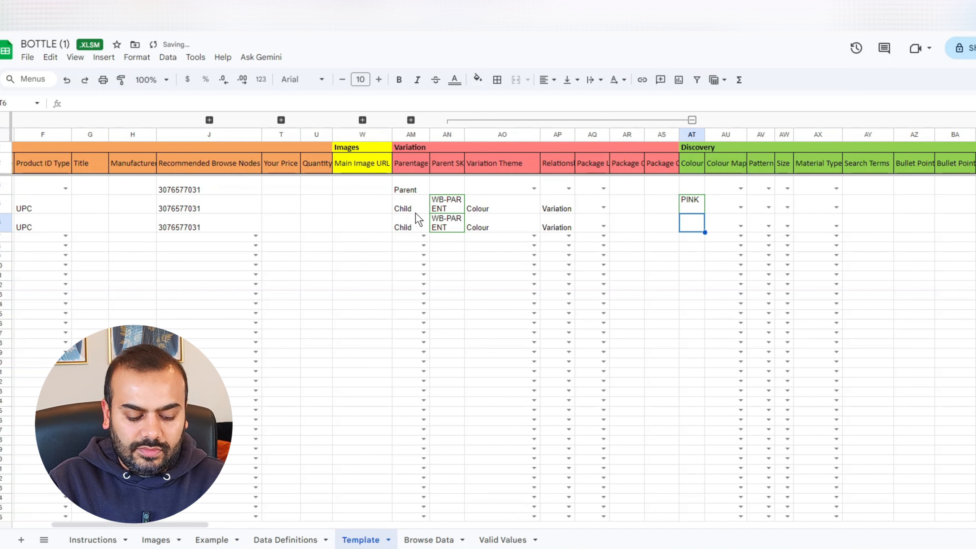
text(BLUE)
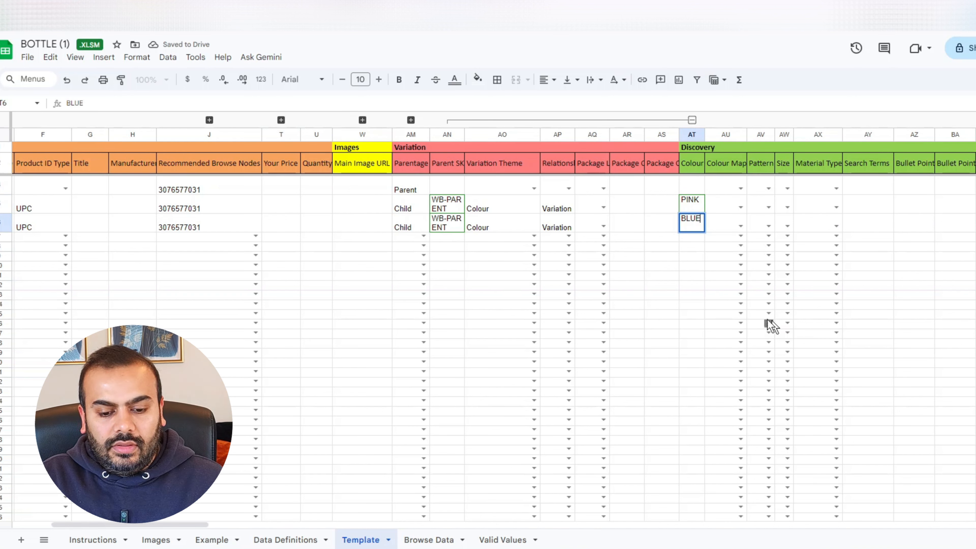
click(666, 309)
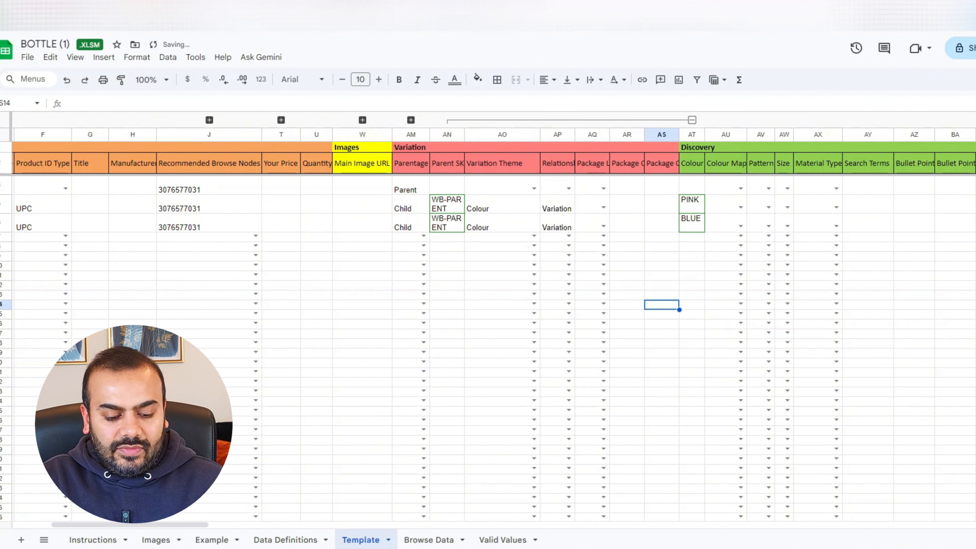
Copy Blue from the Colour Map options of the Valid Values sheet into the WB-BLUE row's Colour Map cell
click(502, 540)
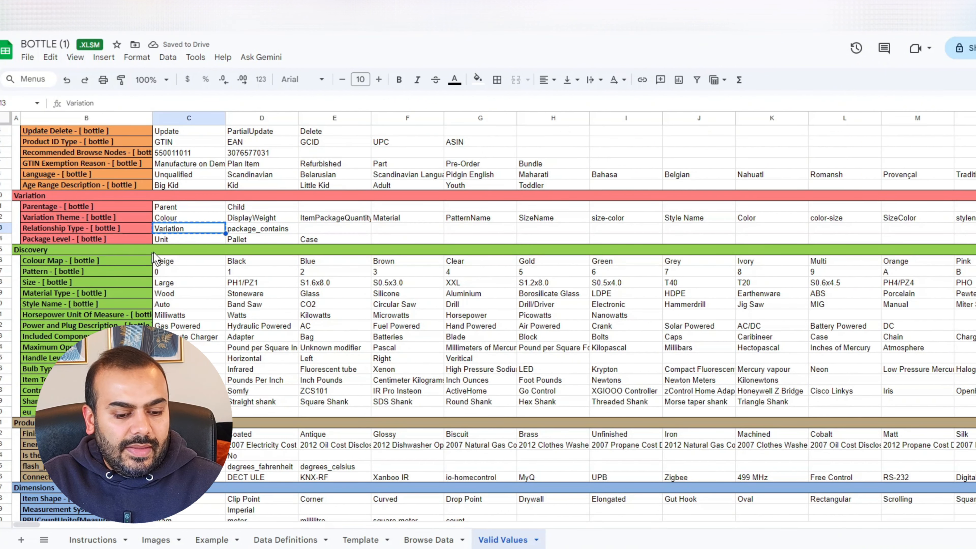
click(322, 263)
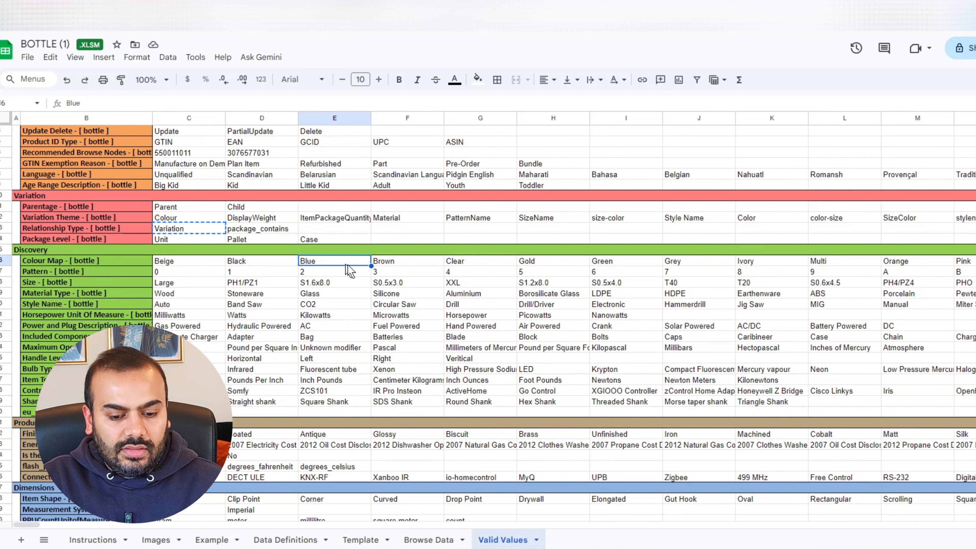
key(ctrl+c)
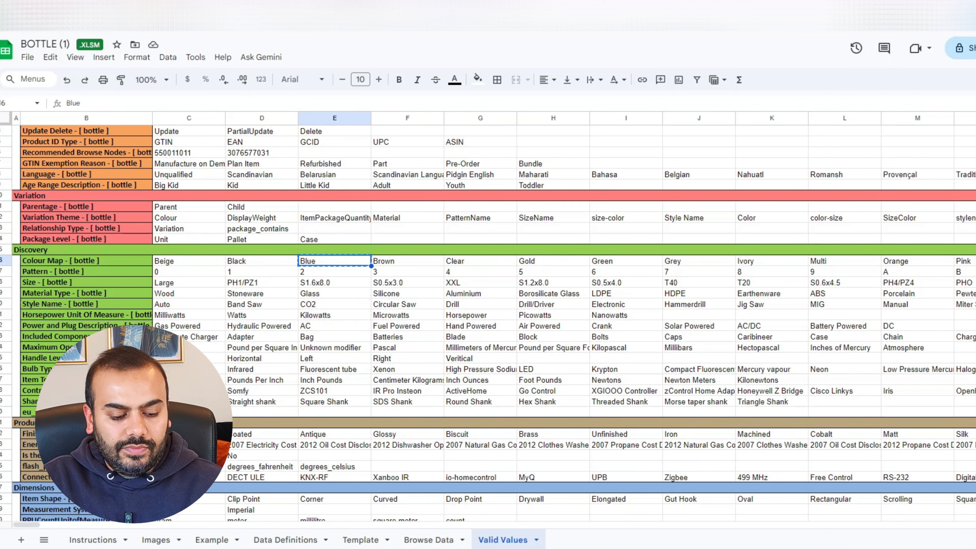
click(360, 540)
click(725, 230)
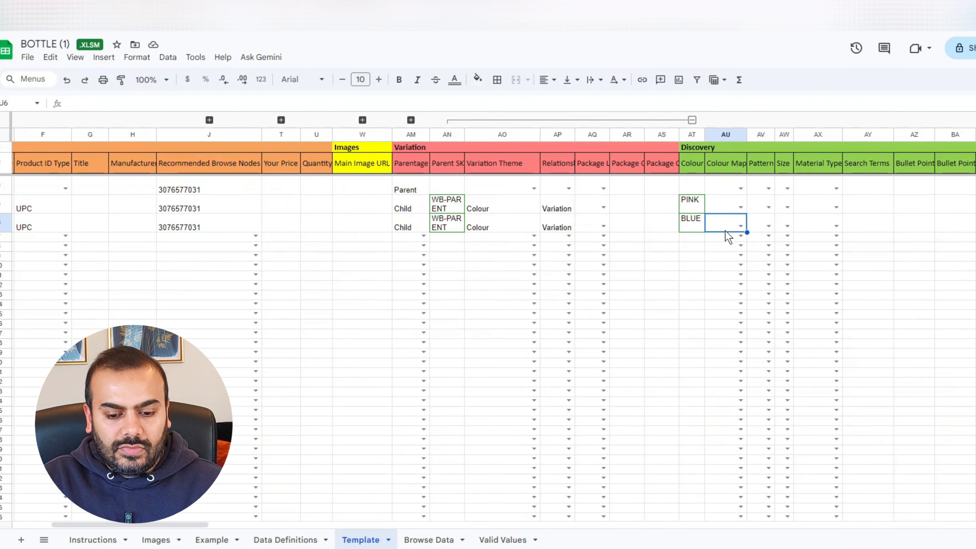
key(ctrl+v)
Copy Pink from the Colour Map options of the Valid Values sheet into the WB-PINK row's Colour Map cell
click(715, 206)
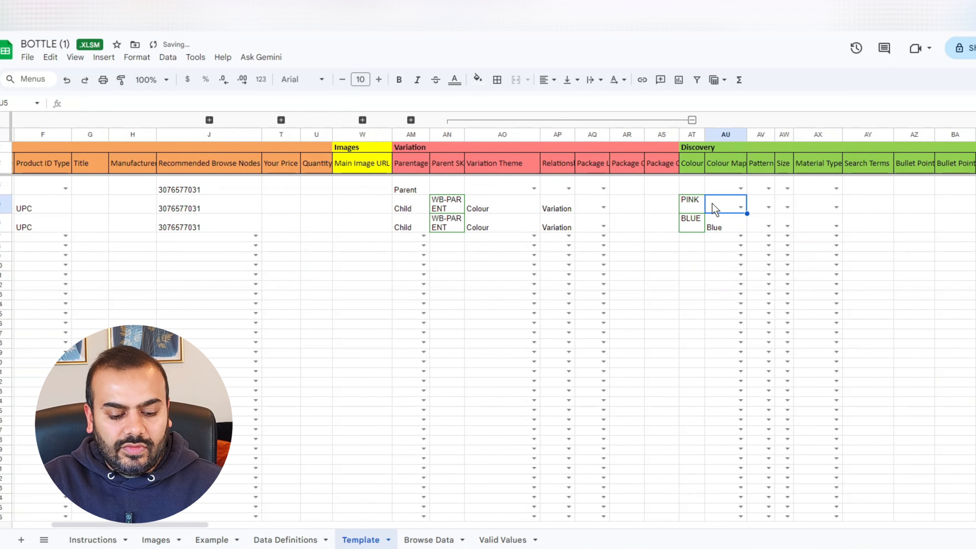
click(494, 540)
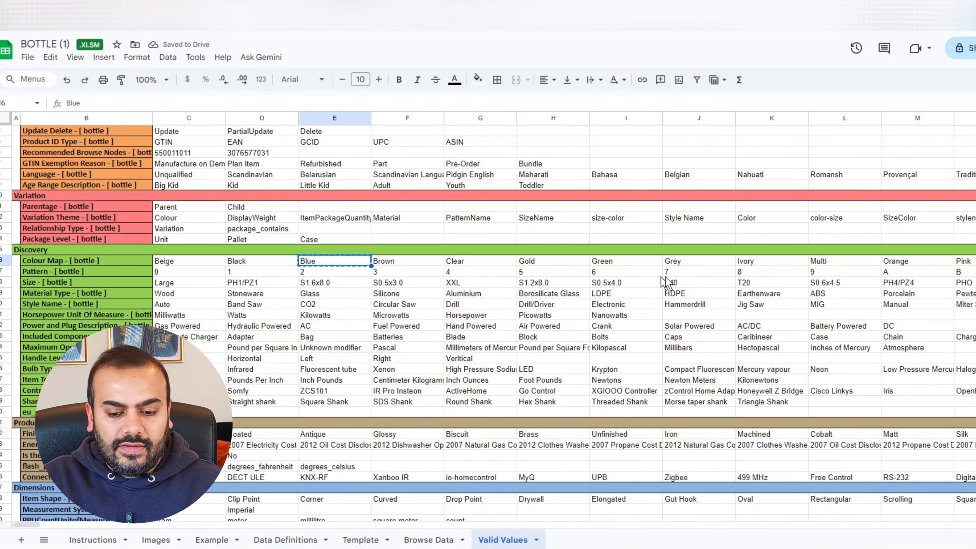
click(964, 261)
key(ctrl+c)
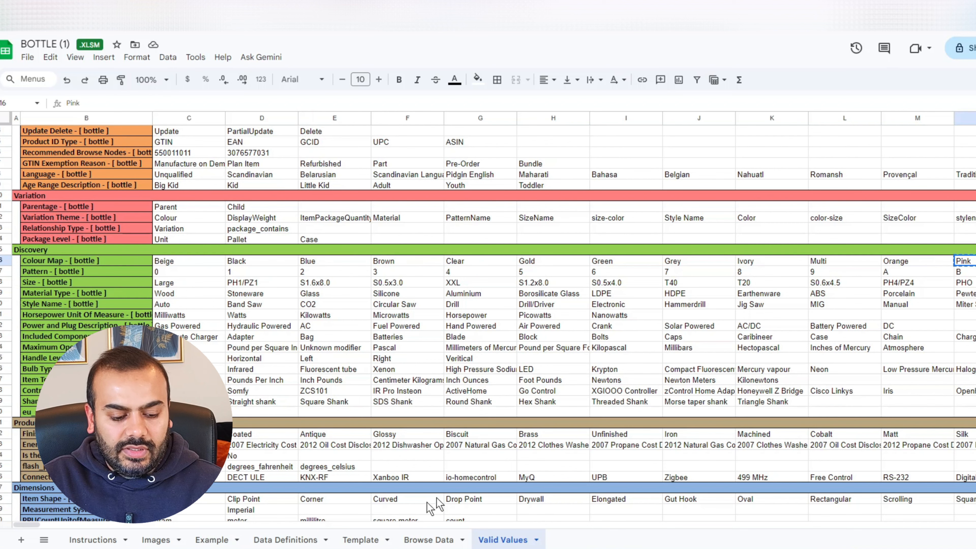
click(361, 540)
click(725, 204)
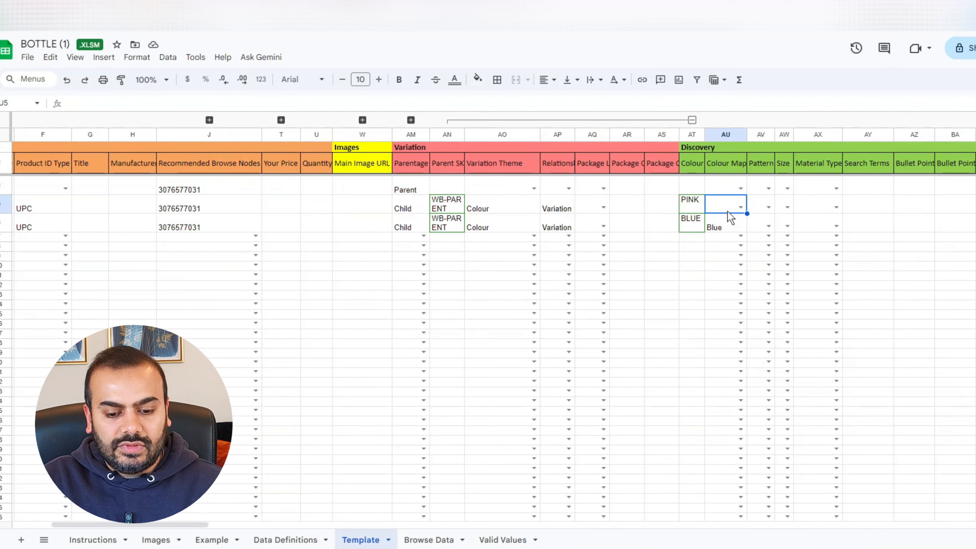
key(ctrl+v)
click(719, 255)
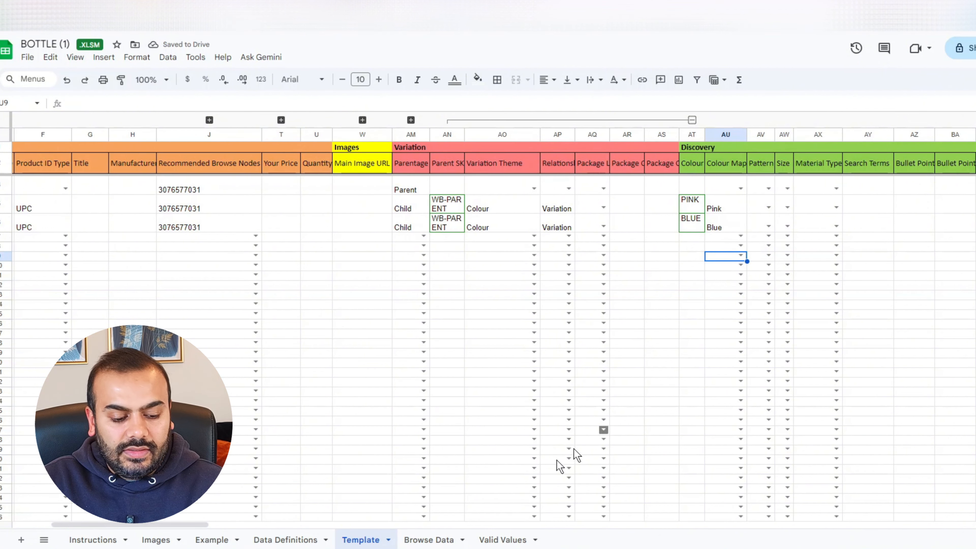
Review the Variation Theme options on the Valid Values sheet, including size-color and color-size, for the child rows
scroll(210, 532, right, 3)
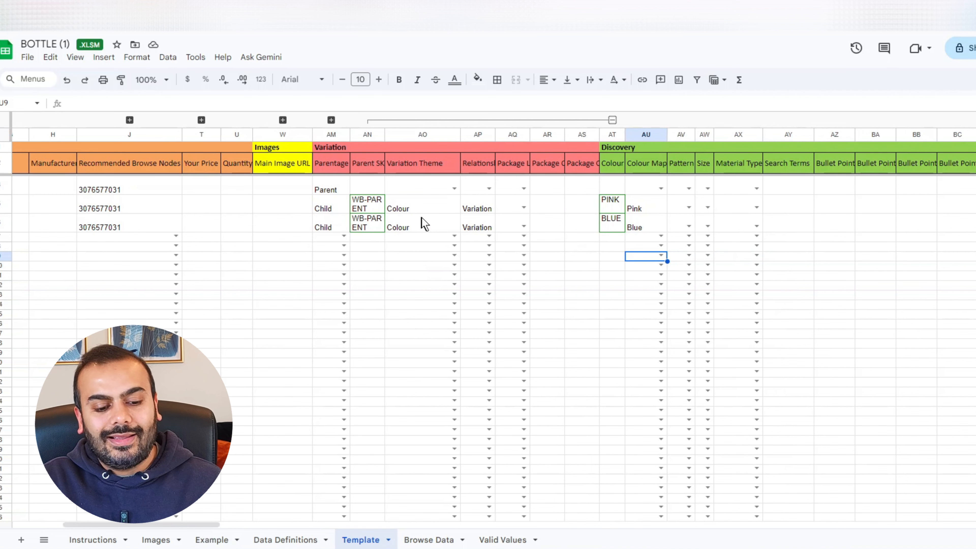
click(436, 210)
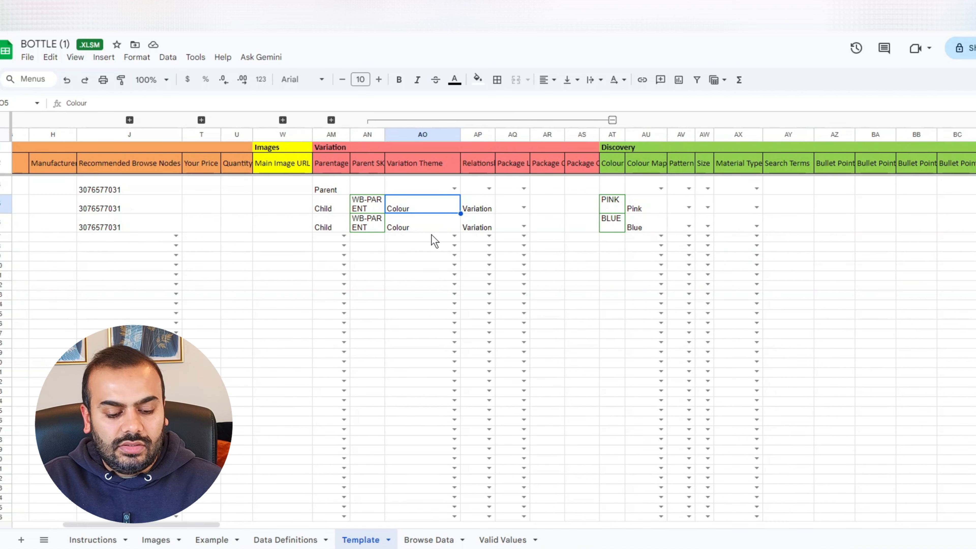
click(480, 538)
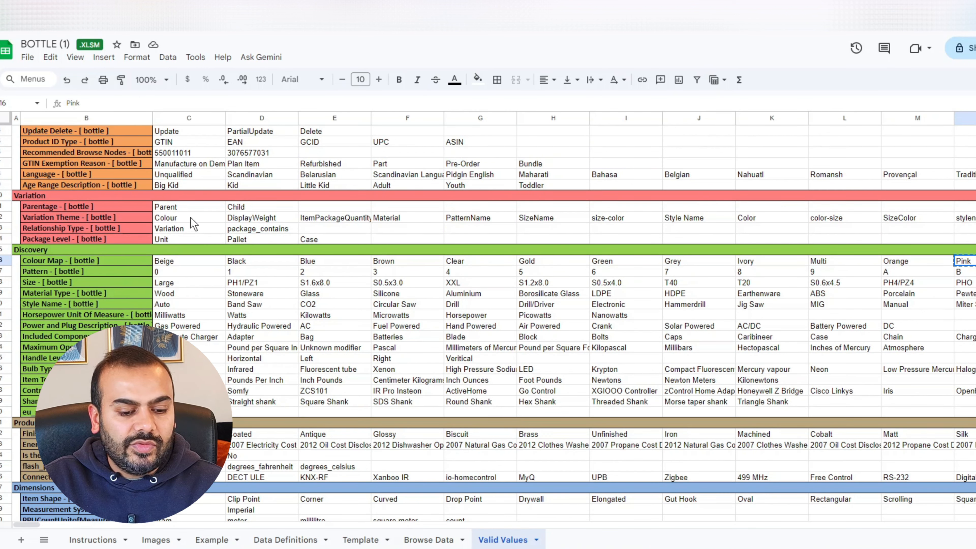
click(627, 220)
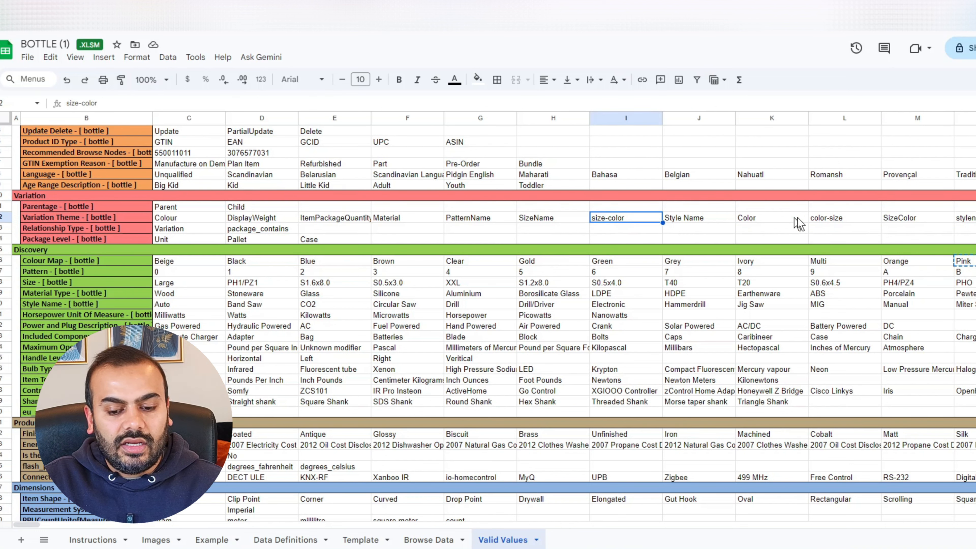
click(851, 223)
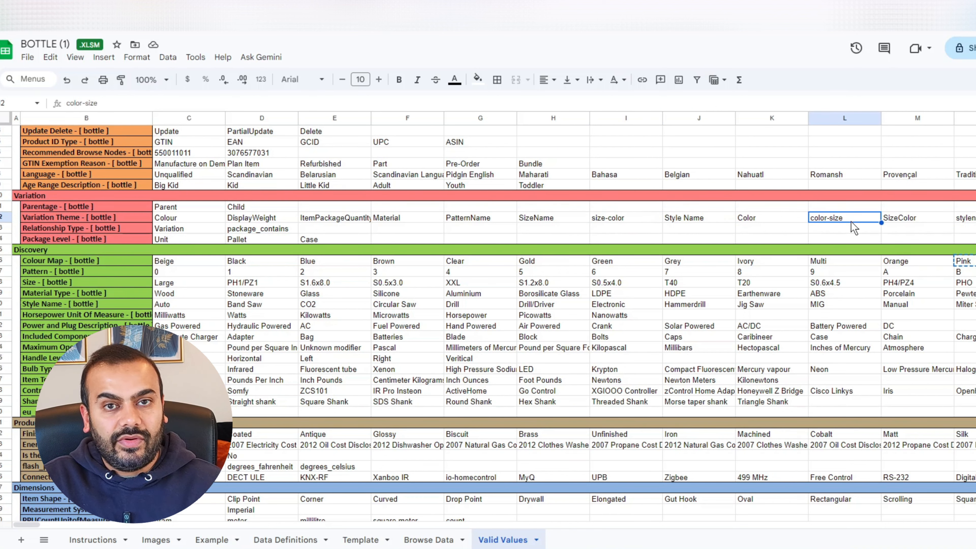
click(360, 539)
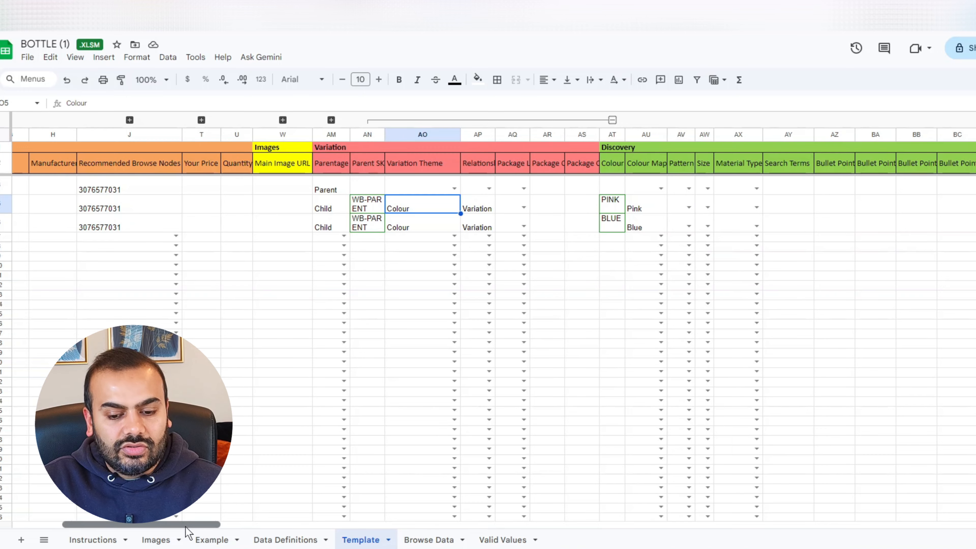
Examine the Required? column of the Data Definitions sheet to see which template fields are required or optional
drag(189, 530, 274, 532)
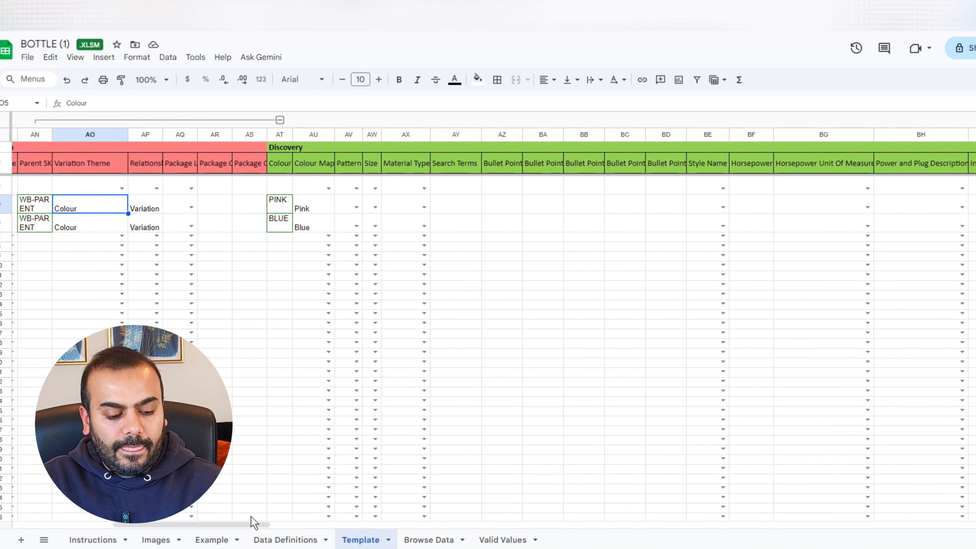
click(258, 538)
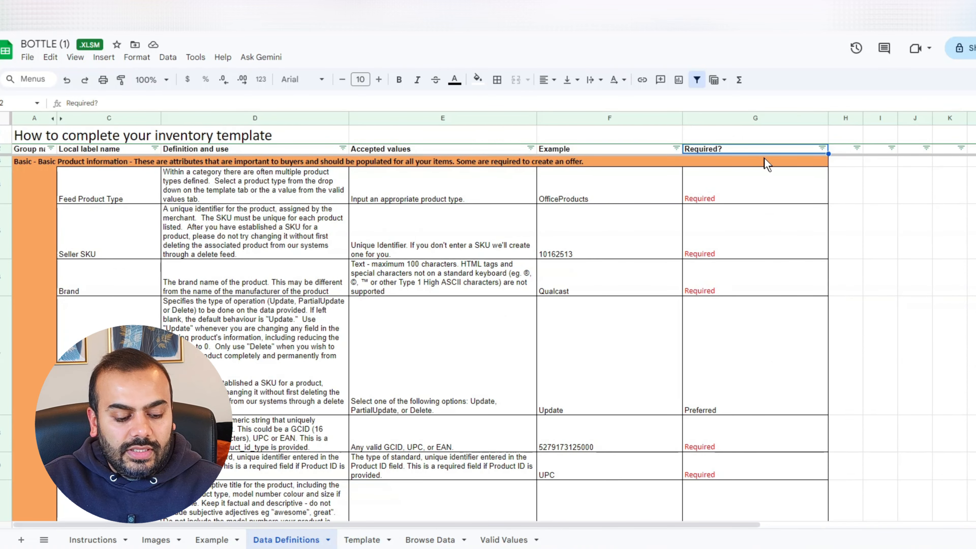
click(765, 181)
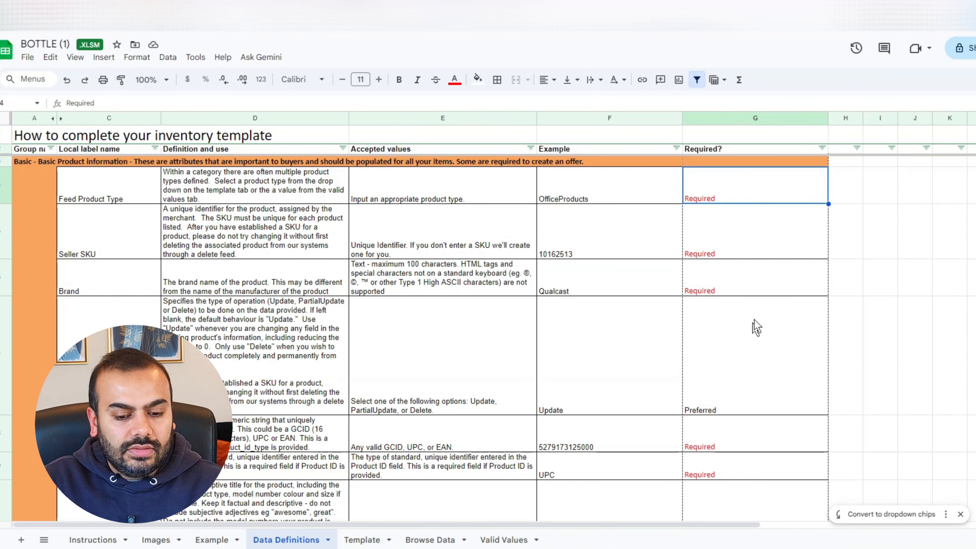
scroll(749, 319, down, 5)
scroll(738, 325, down, 8)
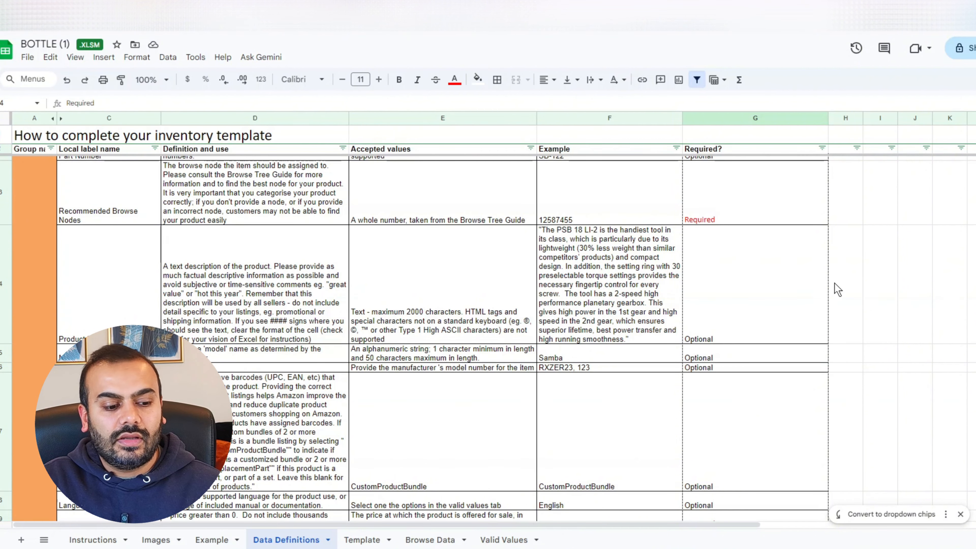
scroll(710, 338, up, 10)
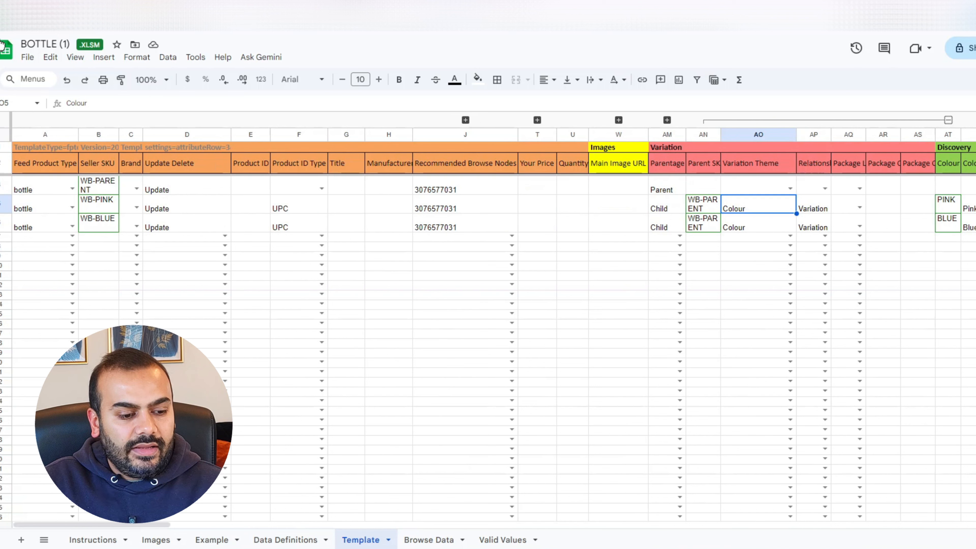
Compare the spreadsheet's available download formats with the file formats accepted on Amazon's spreadsheet upload page
click(27, 57)
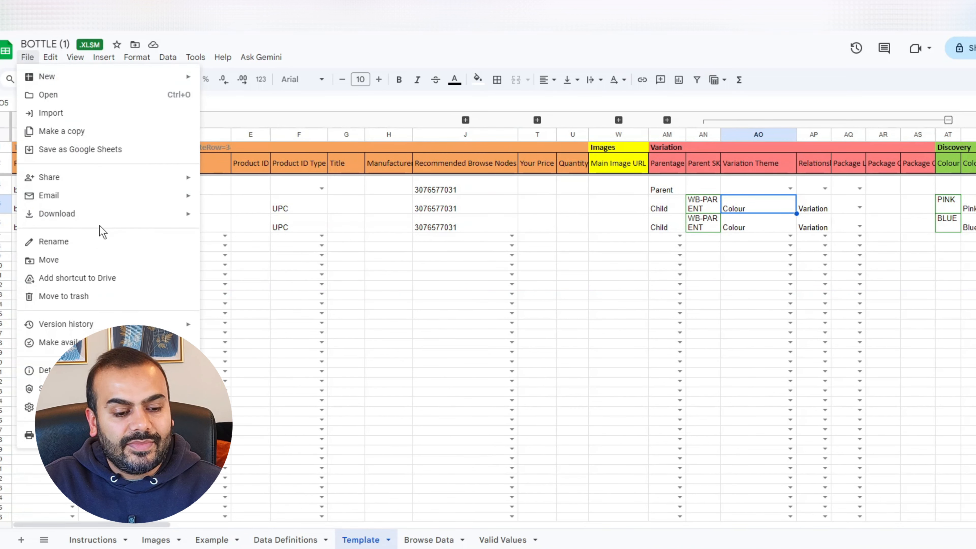
mouse_move(109, 219)
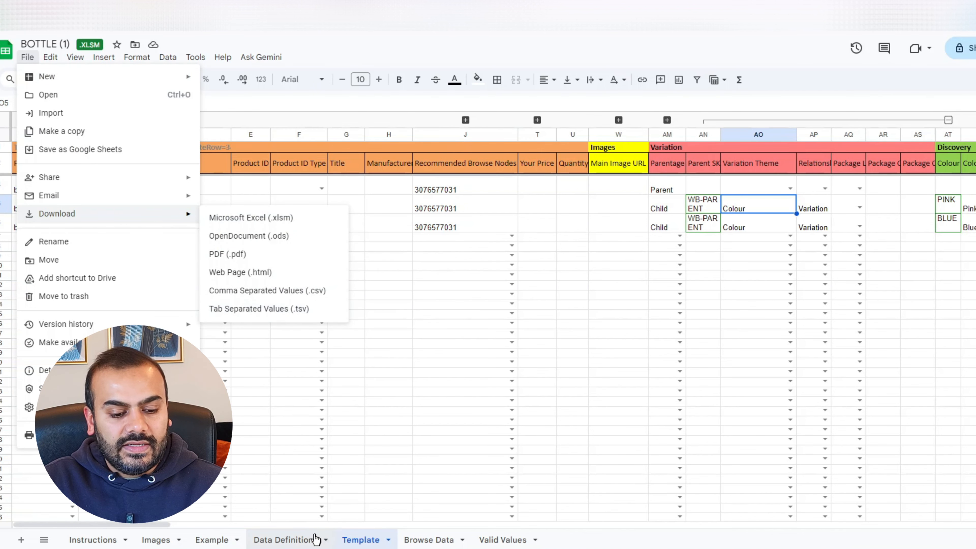
click(423, 539)
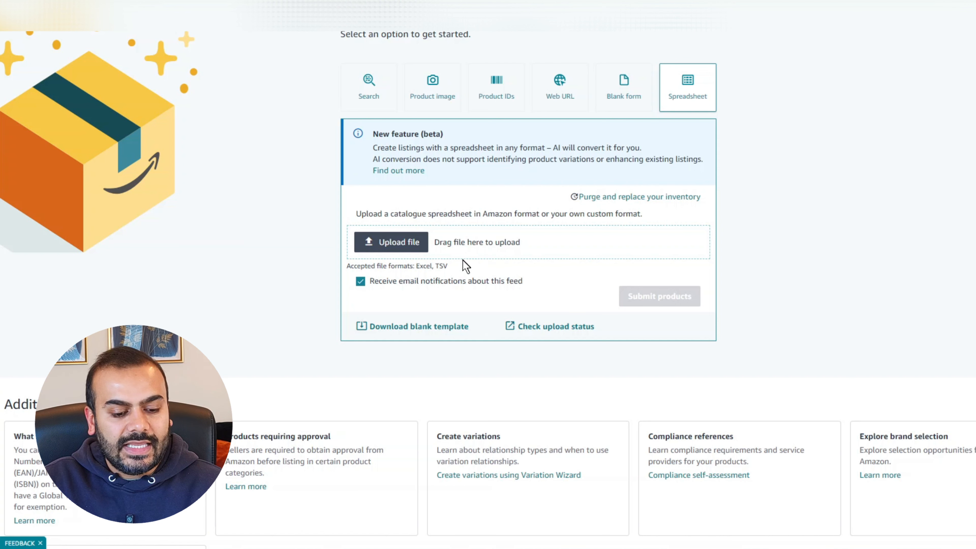
drag(384, 265, 427, 276)
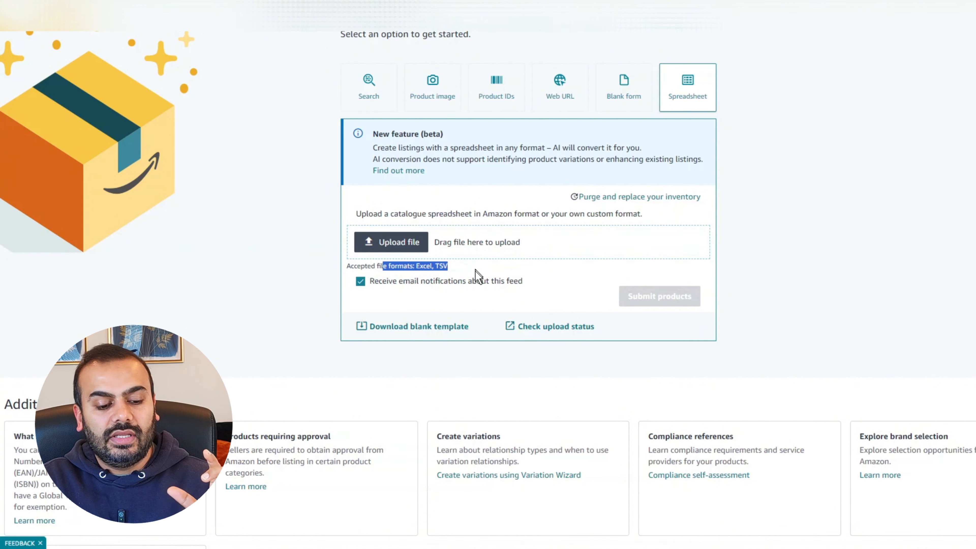
click(450, 284)
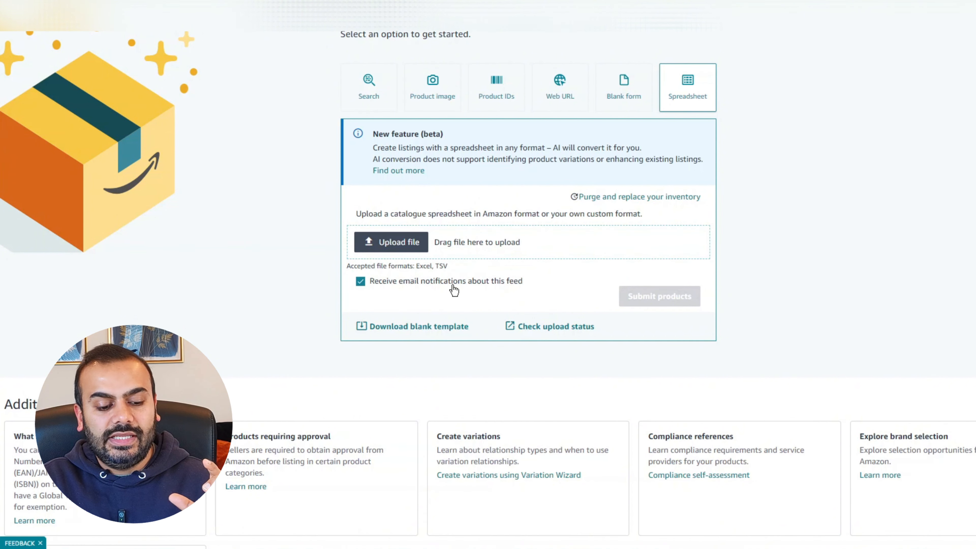
click(361, 281)
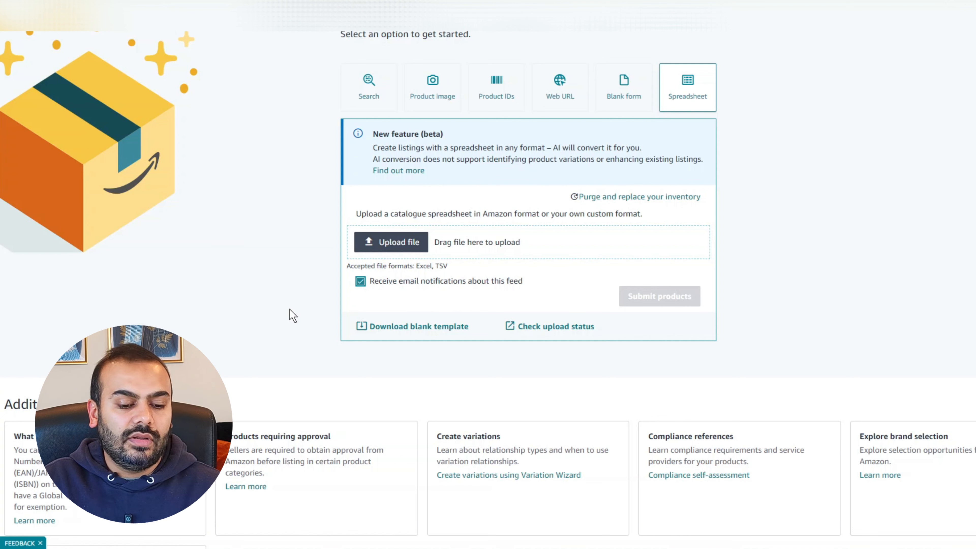
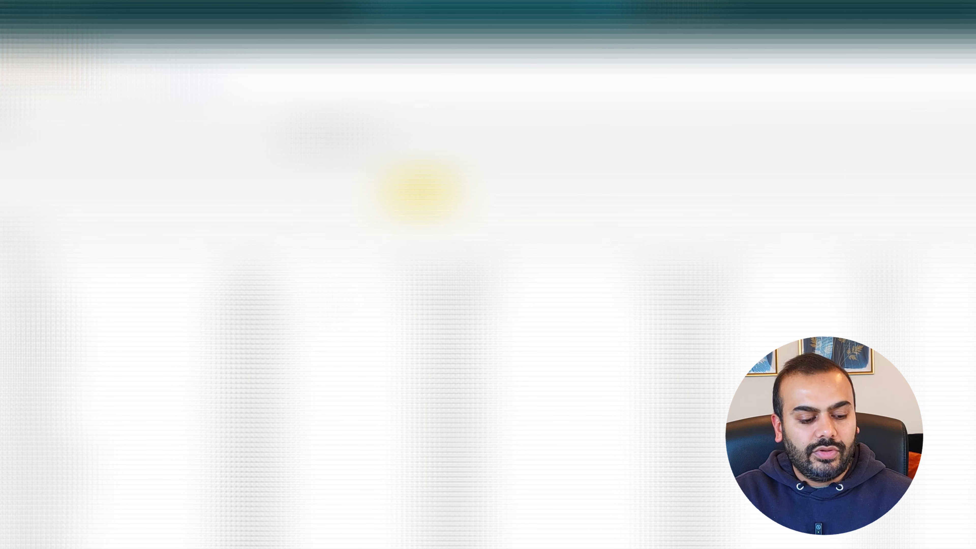
Request a Category Listings Report from Amazon's Download Inventory File page
click(474, 121)
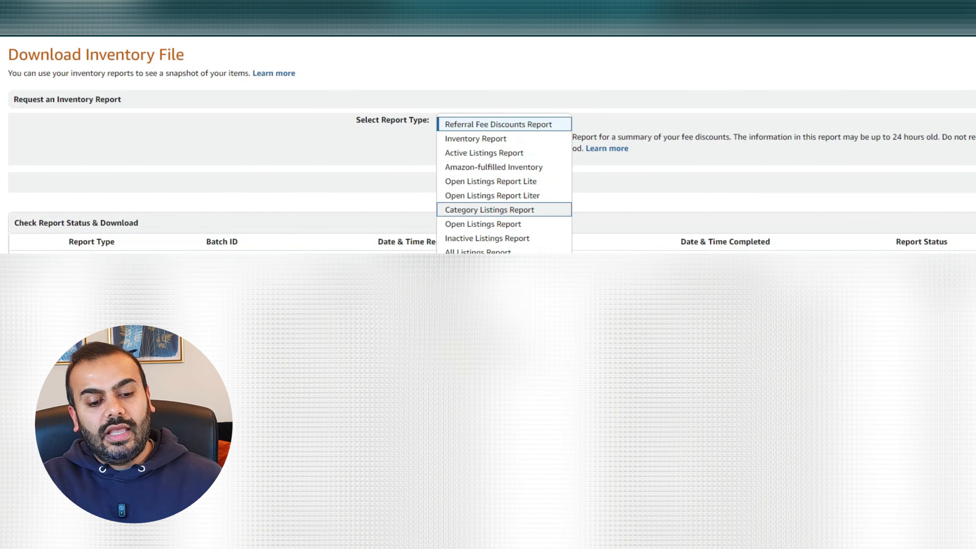
click(469, 213)
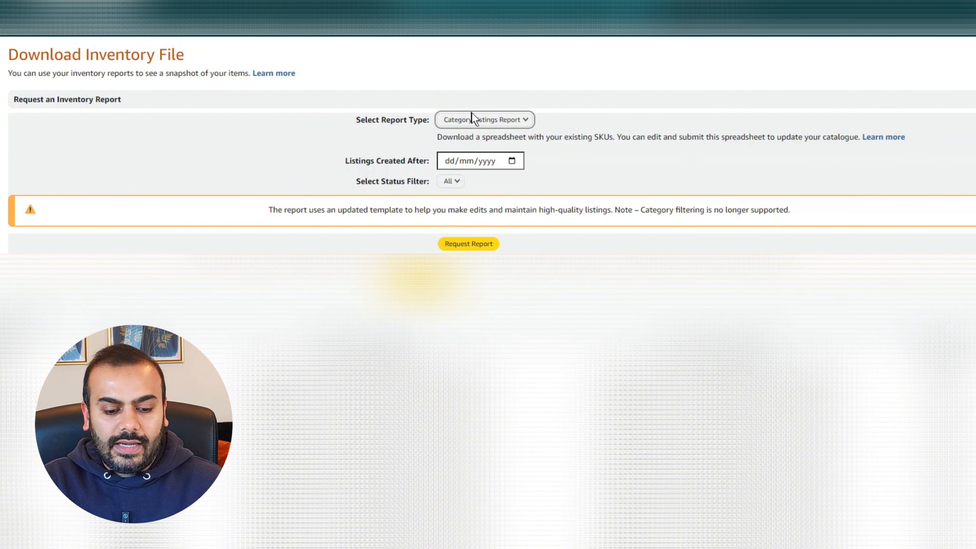
click(476, 121)
click(482, 210)
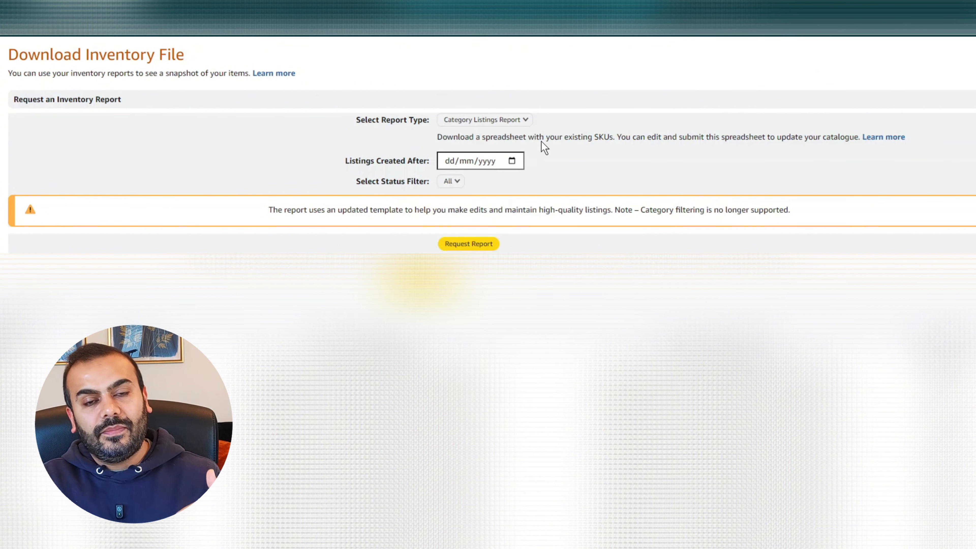
click(464, 245)
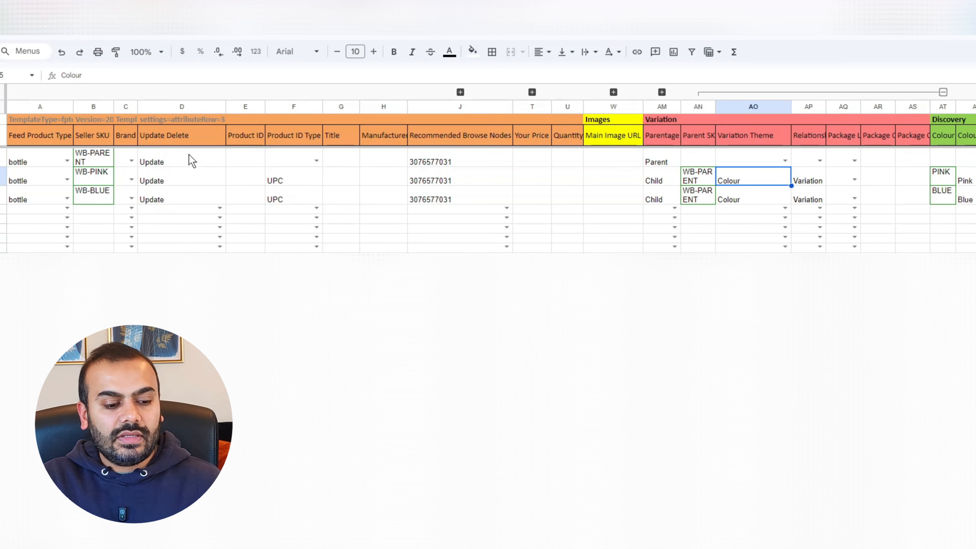
Examine the bottle template's Update Delete cell and the PartialUpdate and Update options on the Valid Values sheet
click(192, 160)
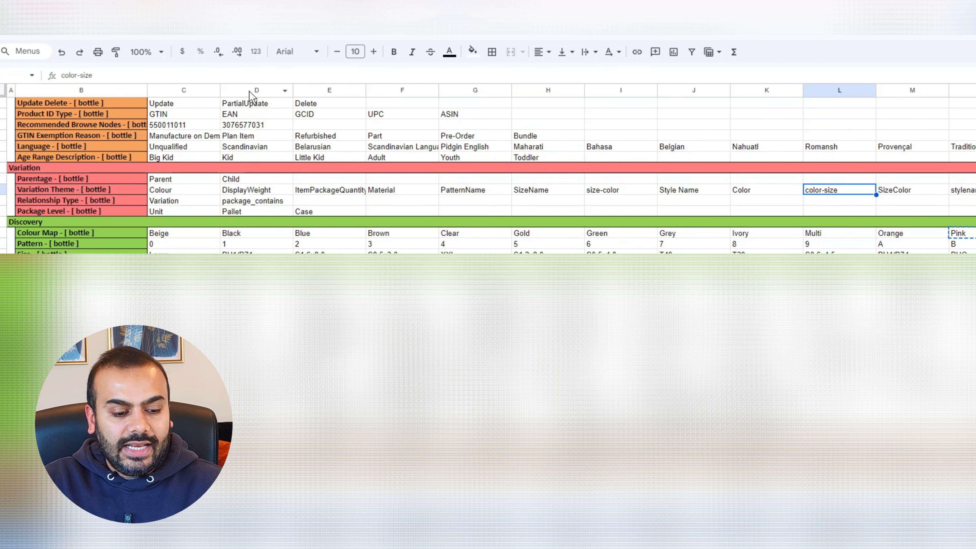
click(250, 102)
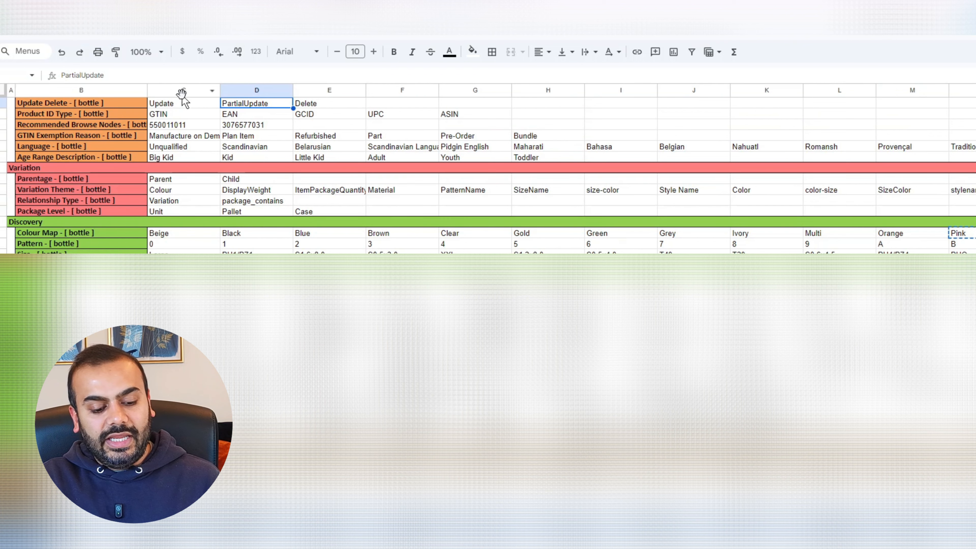
click(182, 104)
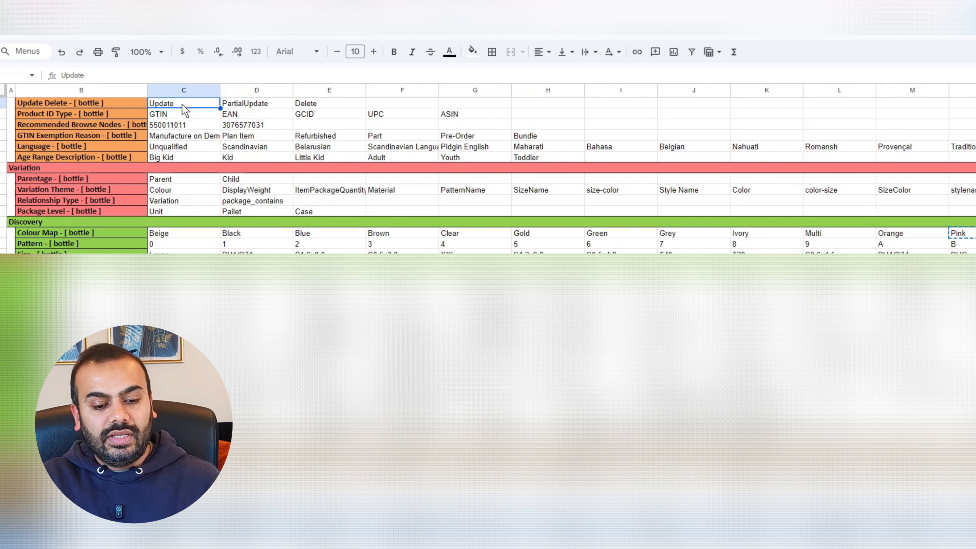